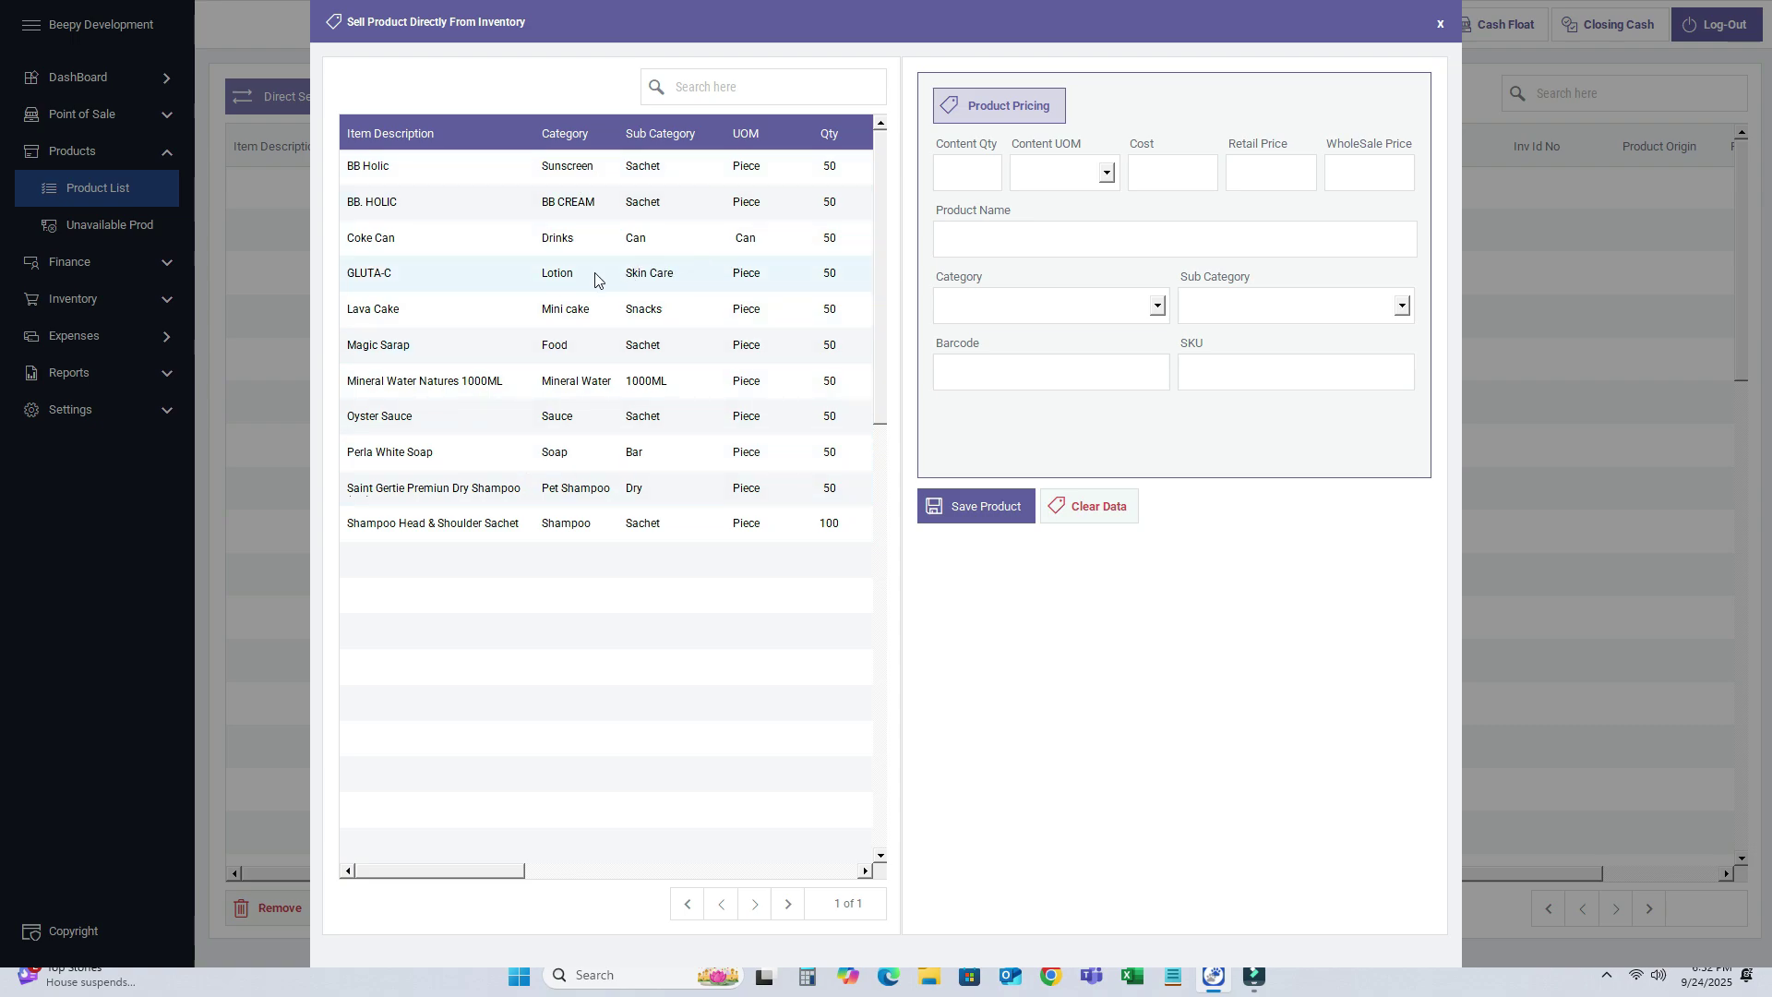
Save BB Holic from inventory as a direct-selling product with retail price 30 and wholesale price 28, and close the form.
{"action": "left_click", "coordinate": [578, 168]}
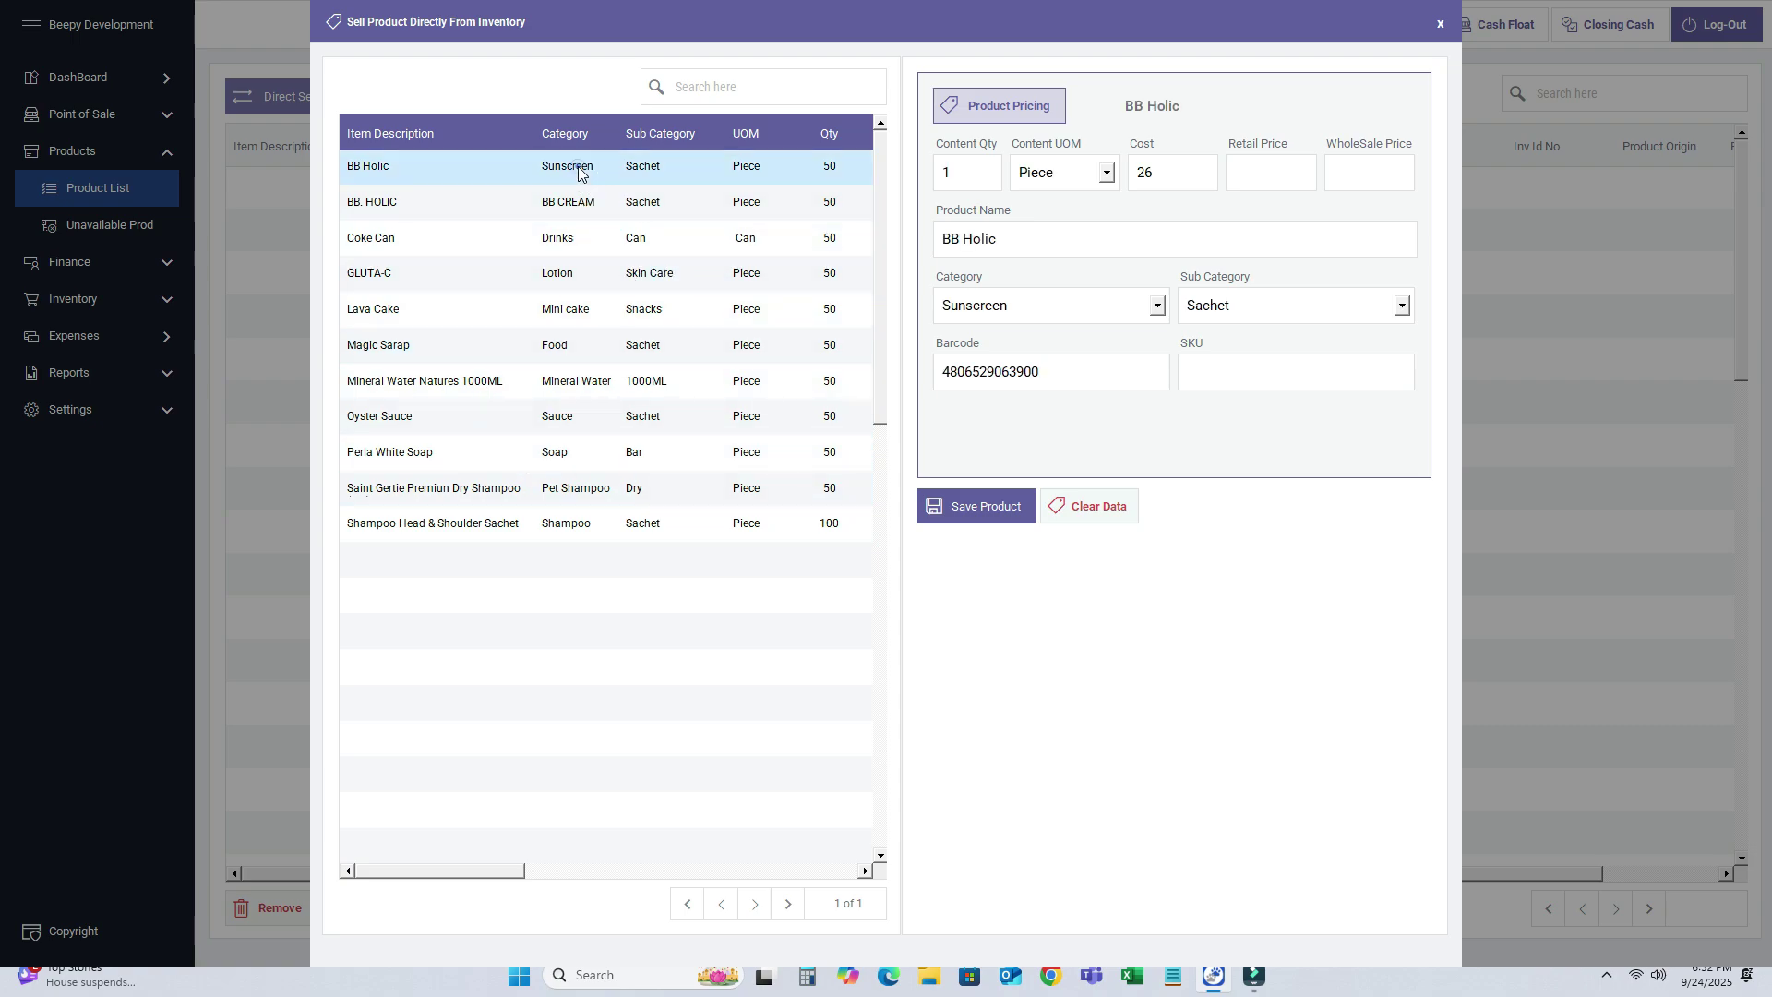
{"action": "left_click", "coordinate": [1269, 176]}
{"action": "left_click", "coordinate": [1057, 240]}
{"action": "left_click", "coordinate": [1257, 372]}
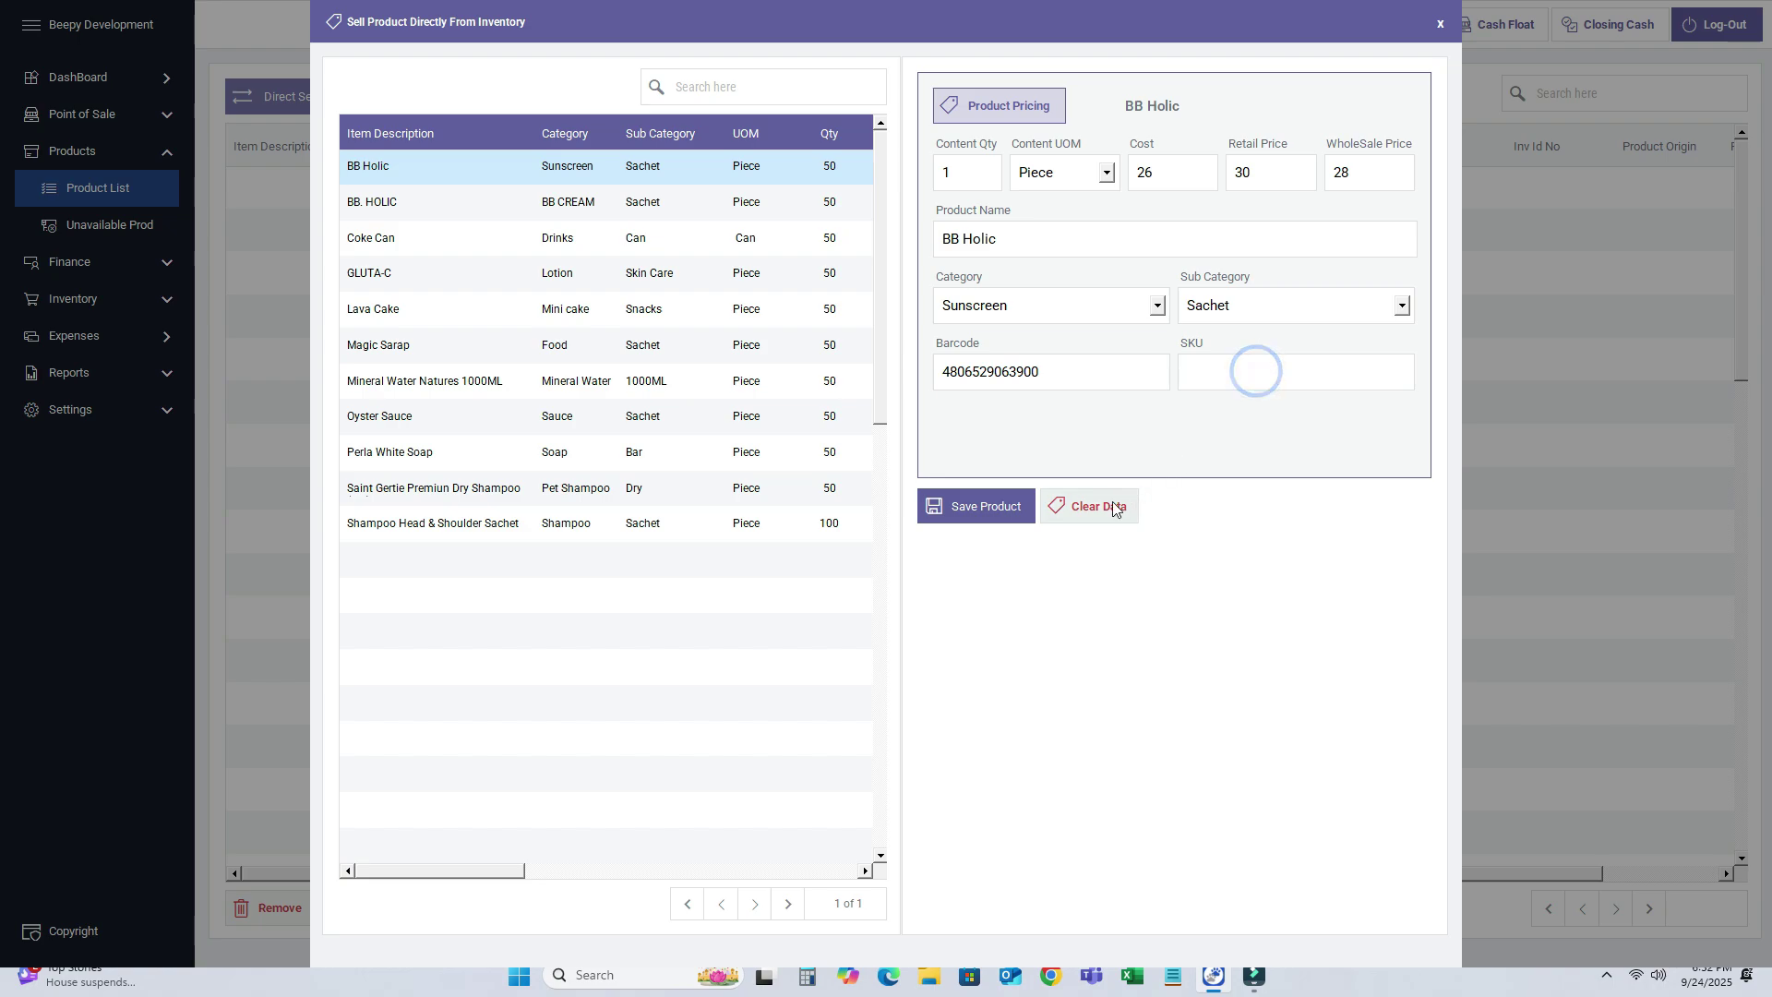
{"action": "left_click", "coordinate": [968, 508]}
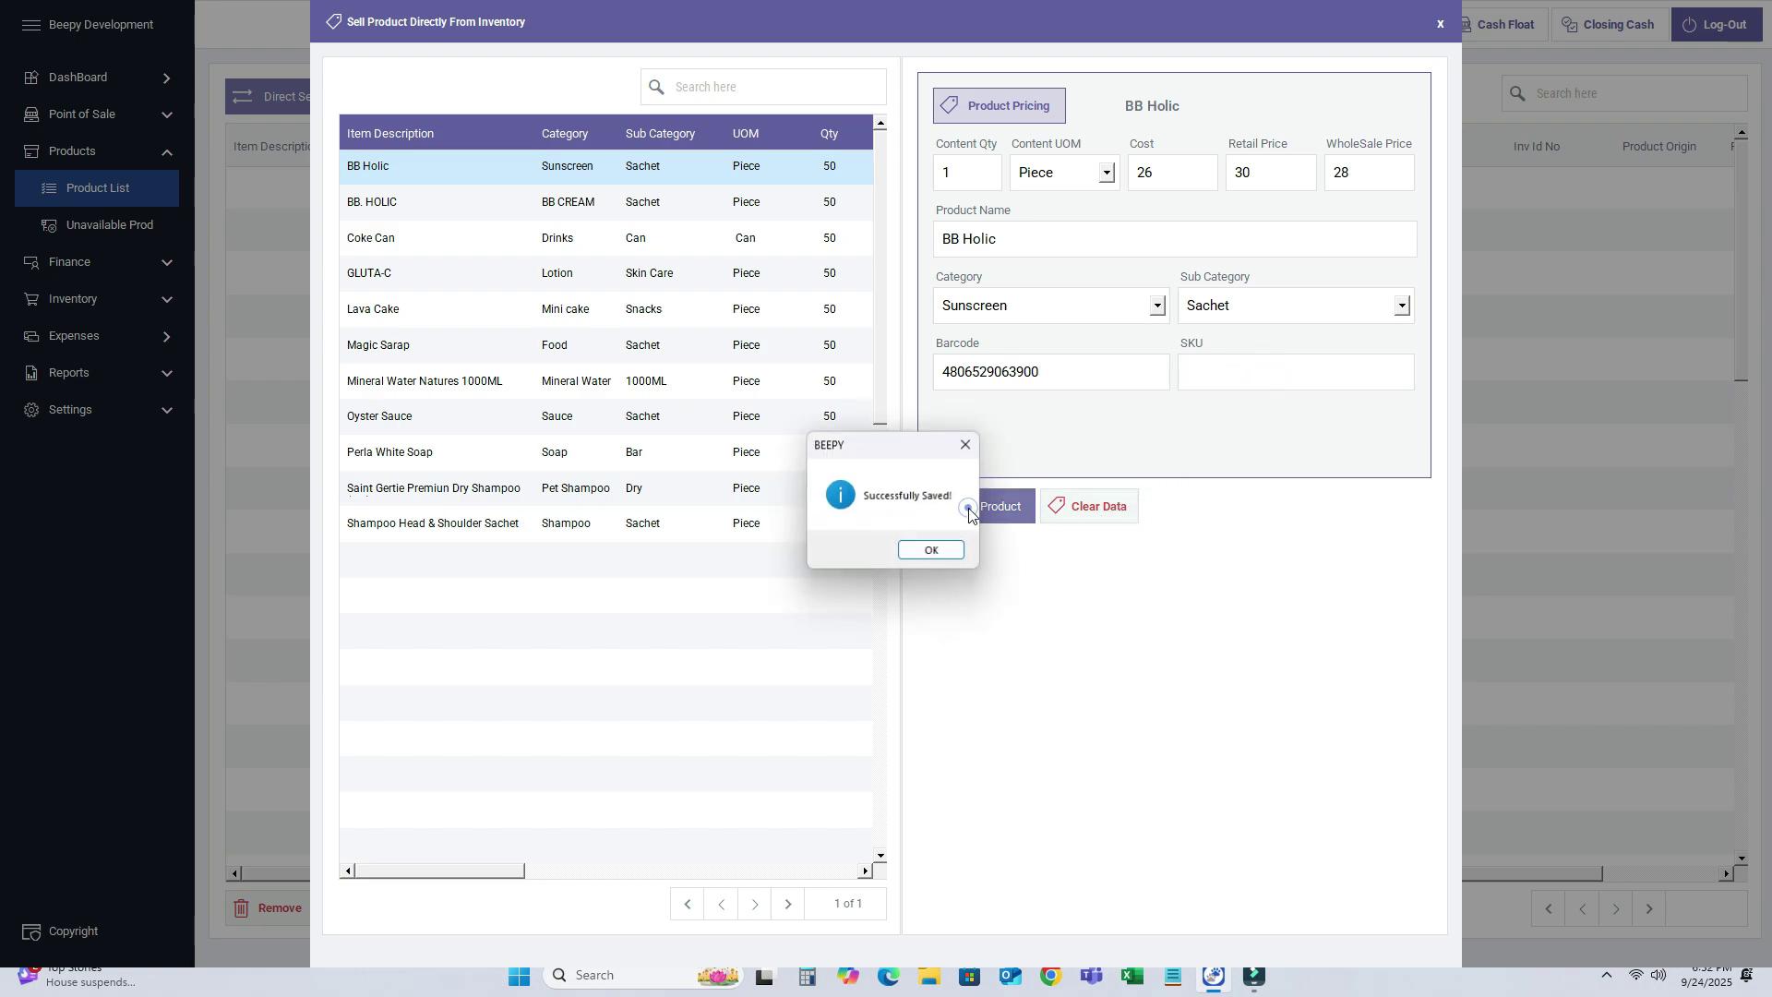
{"action": "left_click", "coordinate": [936, 554]}
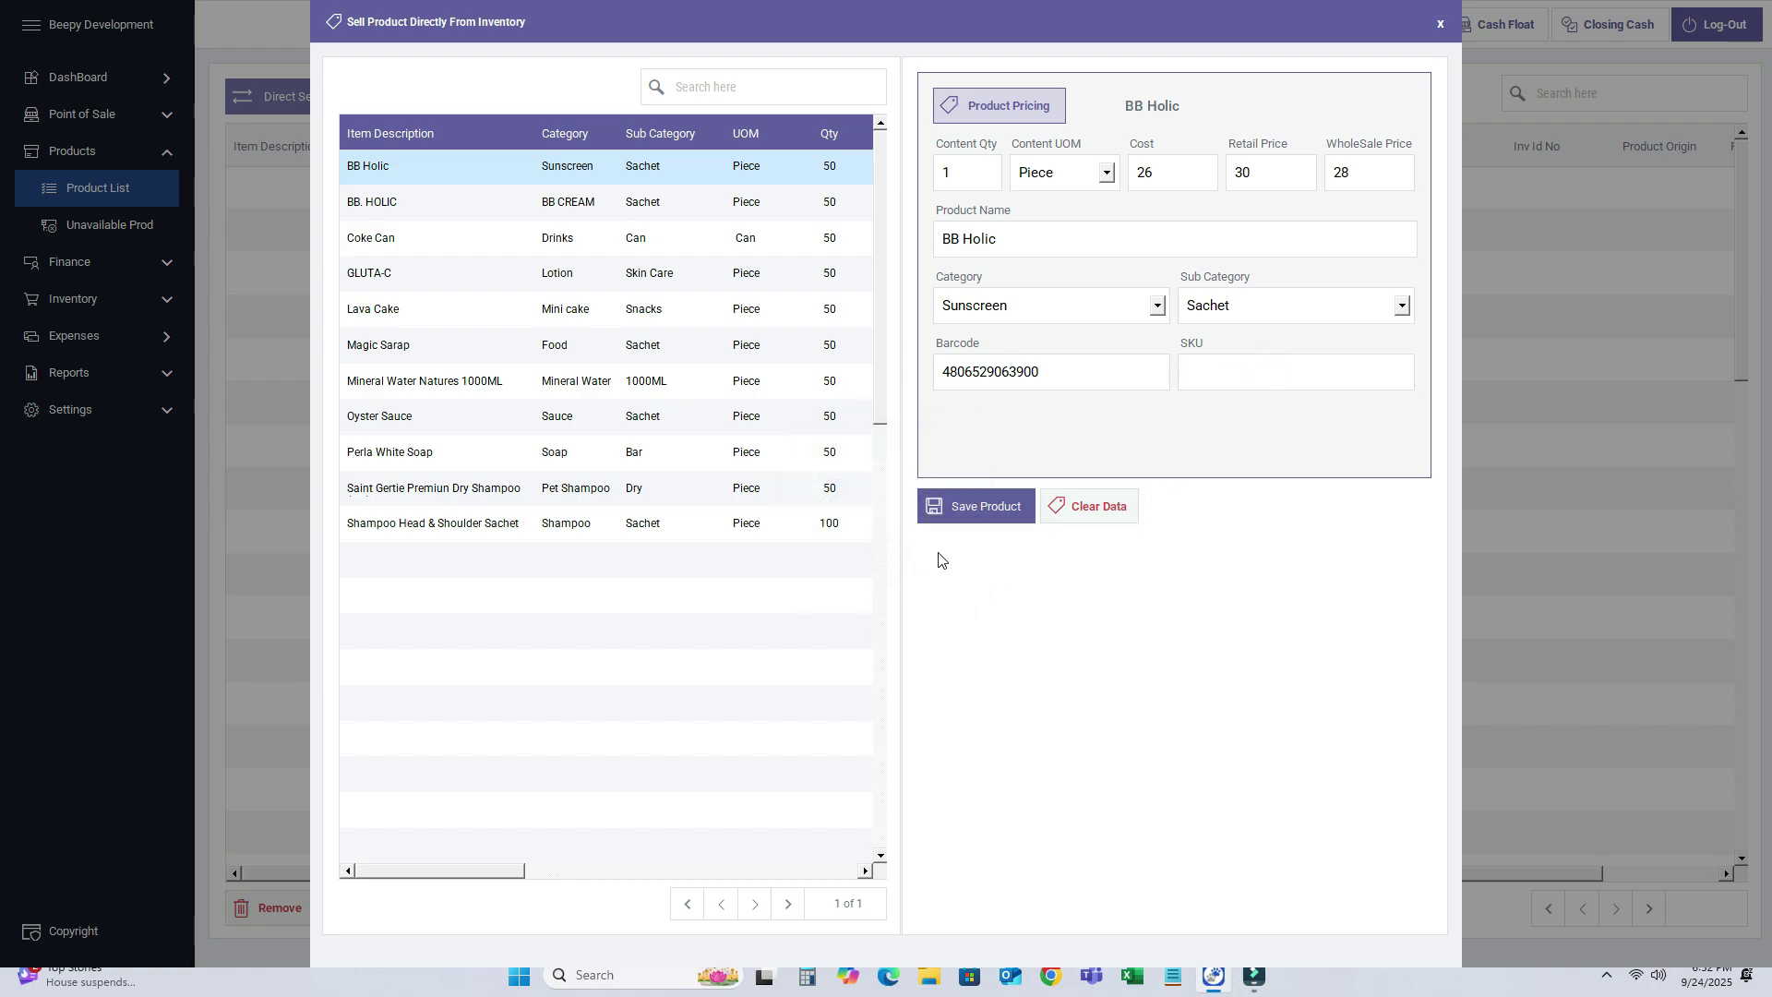
{"action": "left_click", "coordinate": [1440, 28]}
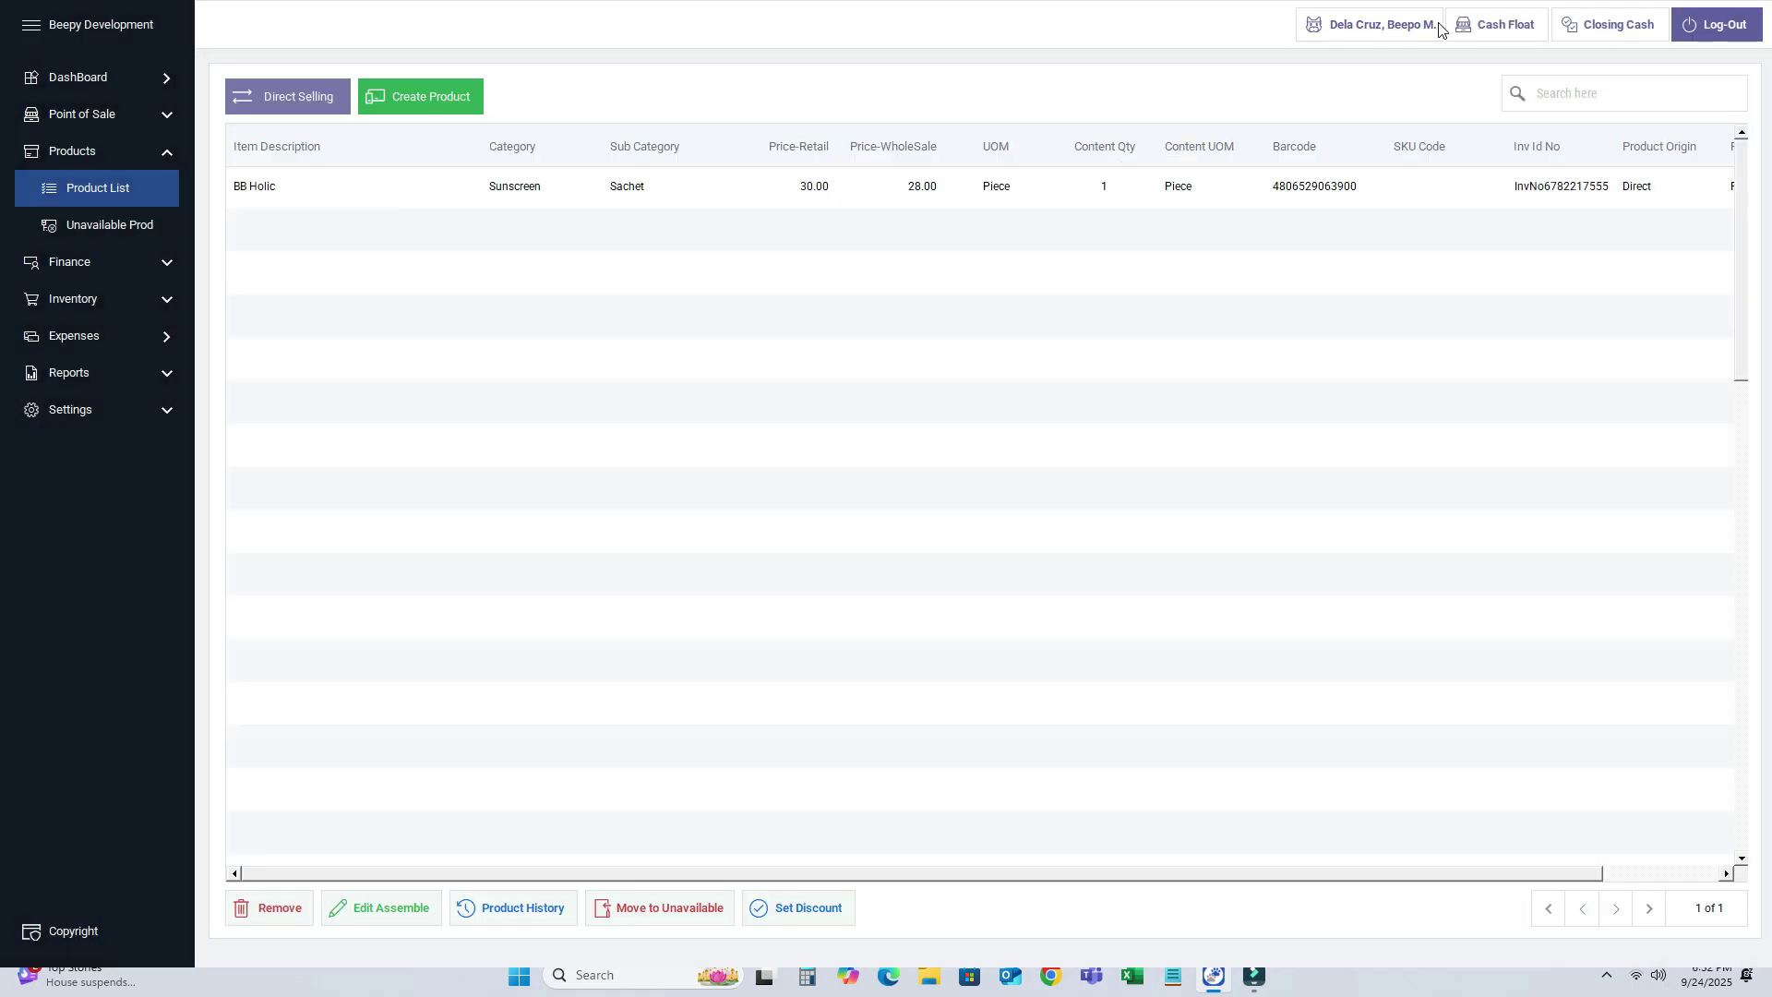
Ring up three BB Holic in the retail register, and clear the sale.
{"action": "left_click", "coordinate": [80, 111]}
{"action": "left_click", "coordinate": [83, 149]}
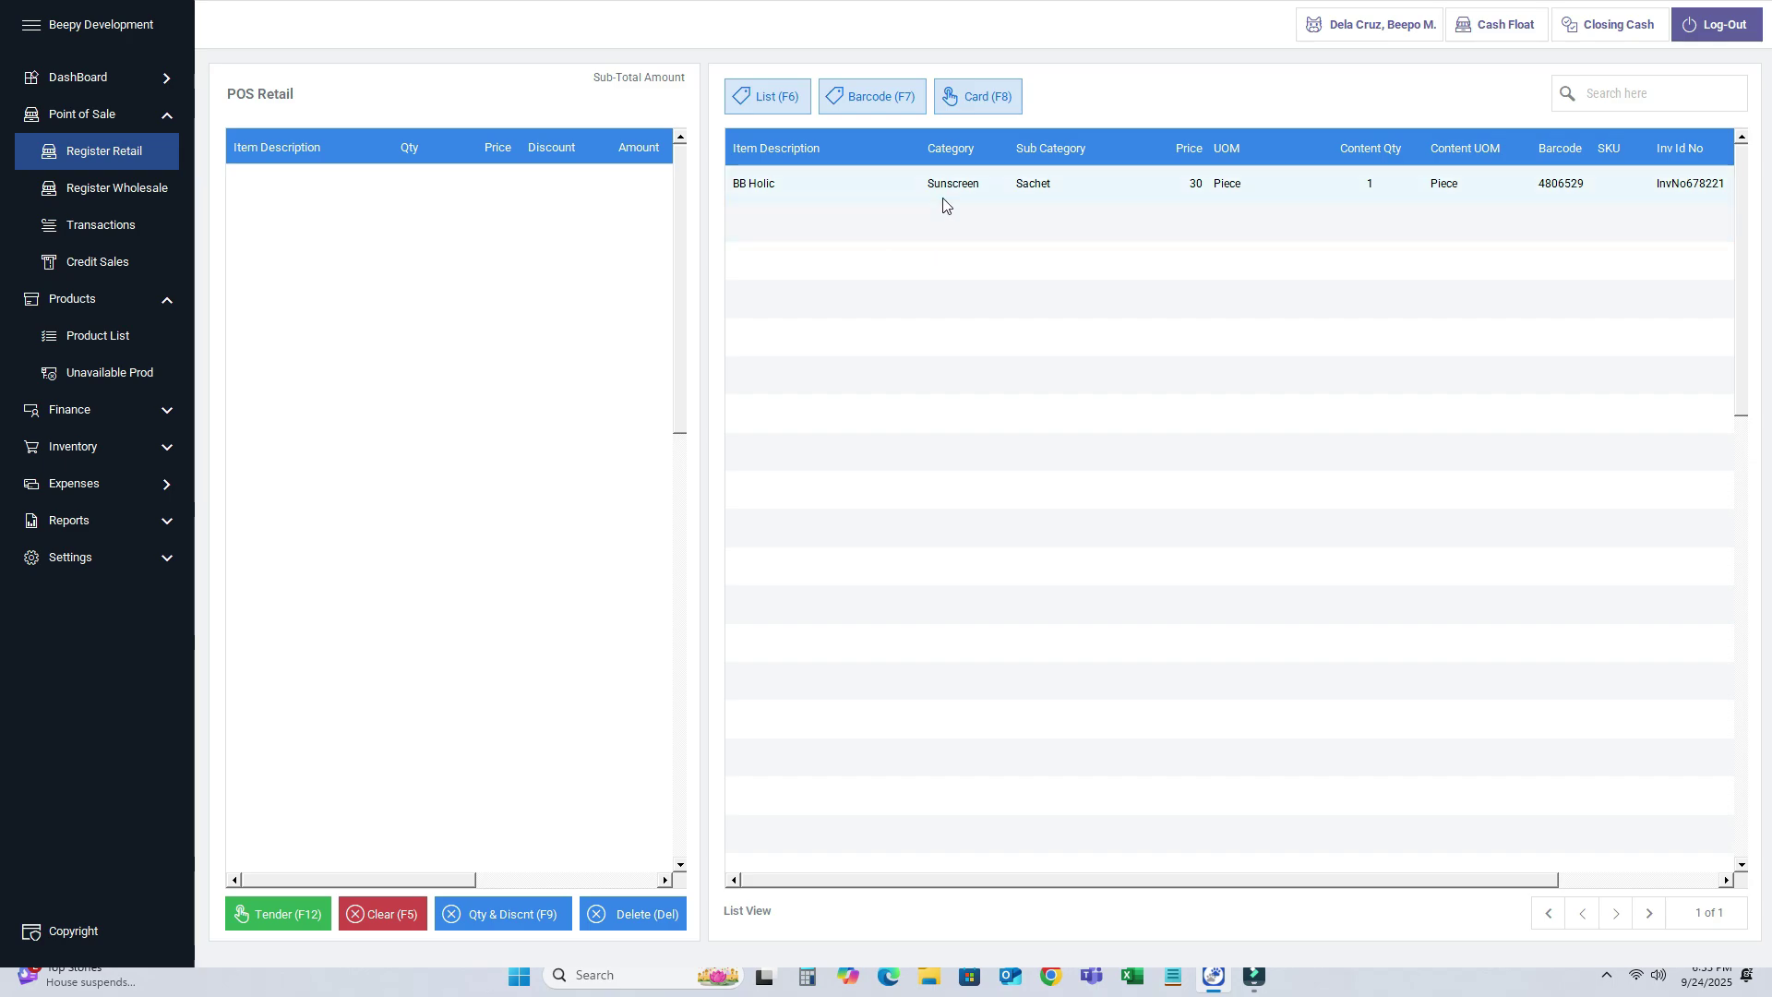
{"action": "left_click", "coordinate": [864, 188]}
{"action": "left_click", "coordinate": [893, 190]}
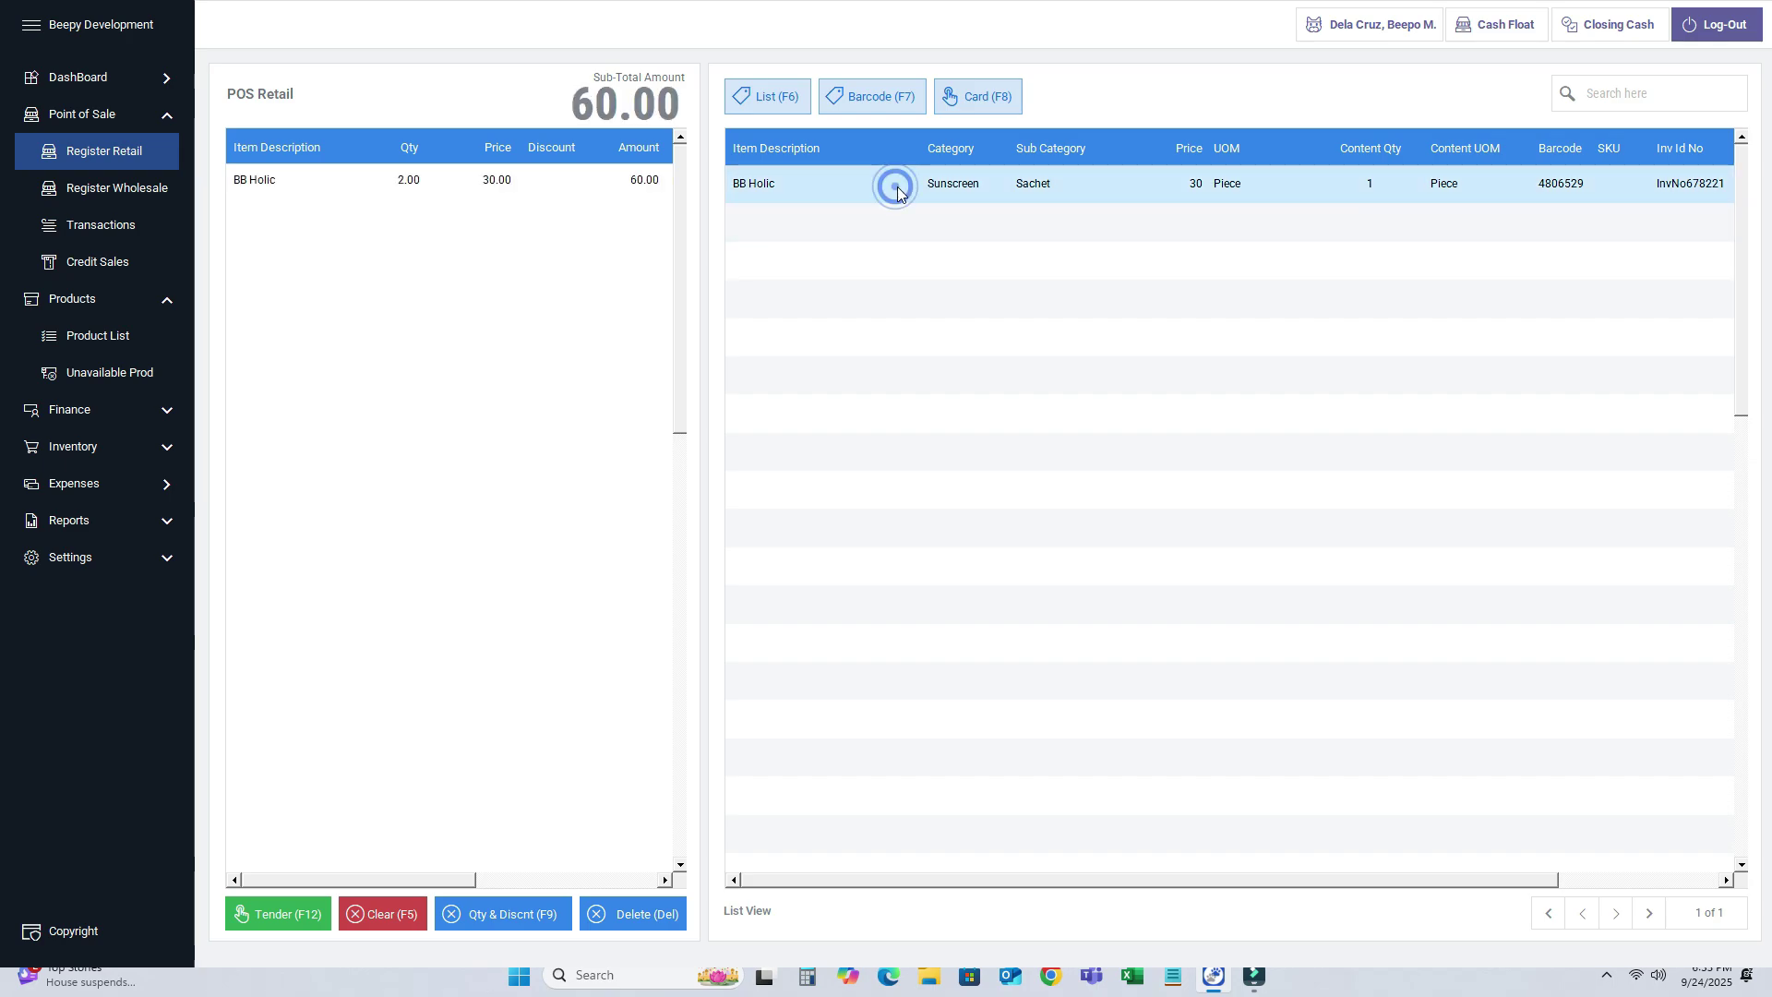
{"action": "left_click", "coordinate": [899, 190]}
{"action": "left_click", "coordinate": [379, 914]}
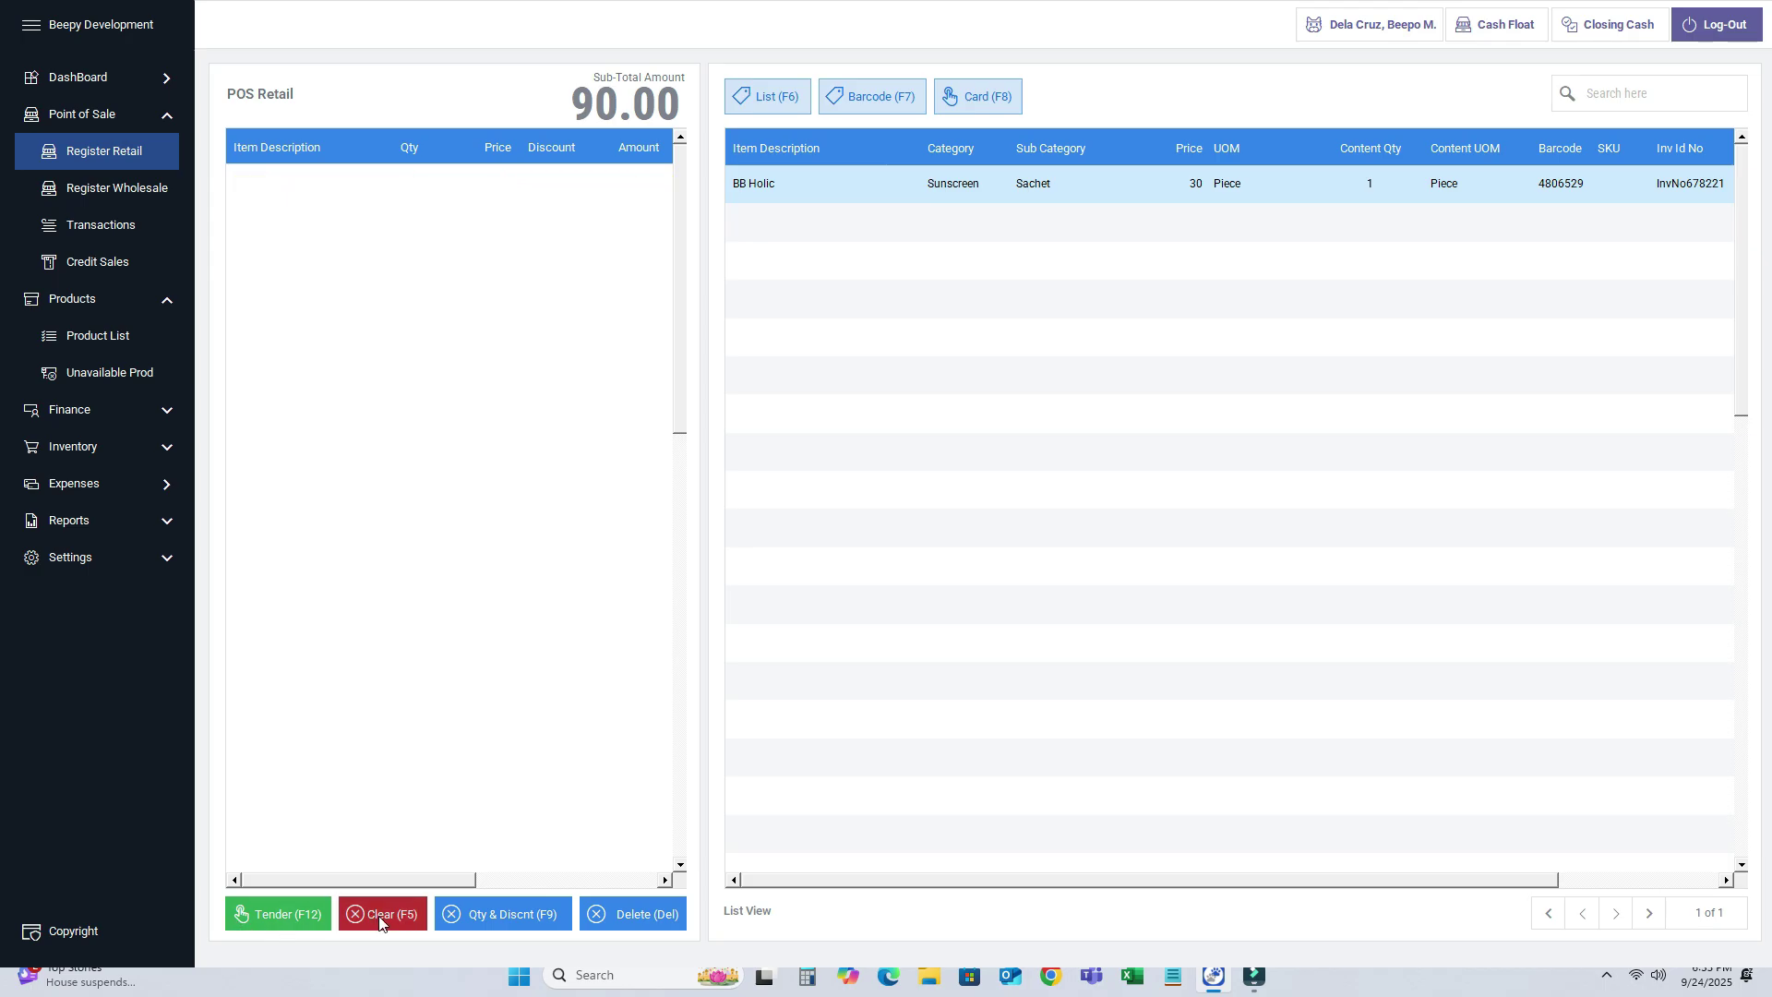
Add Perla White Soap to the product list through direct selling, with retail price 15 and wholesale price 13.
{"action": "left_click", "coordinate": [115, 349]}
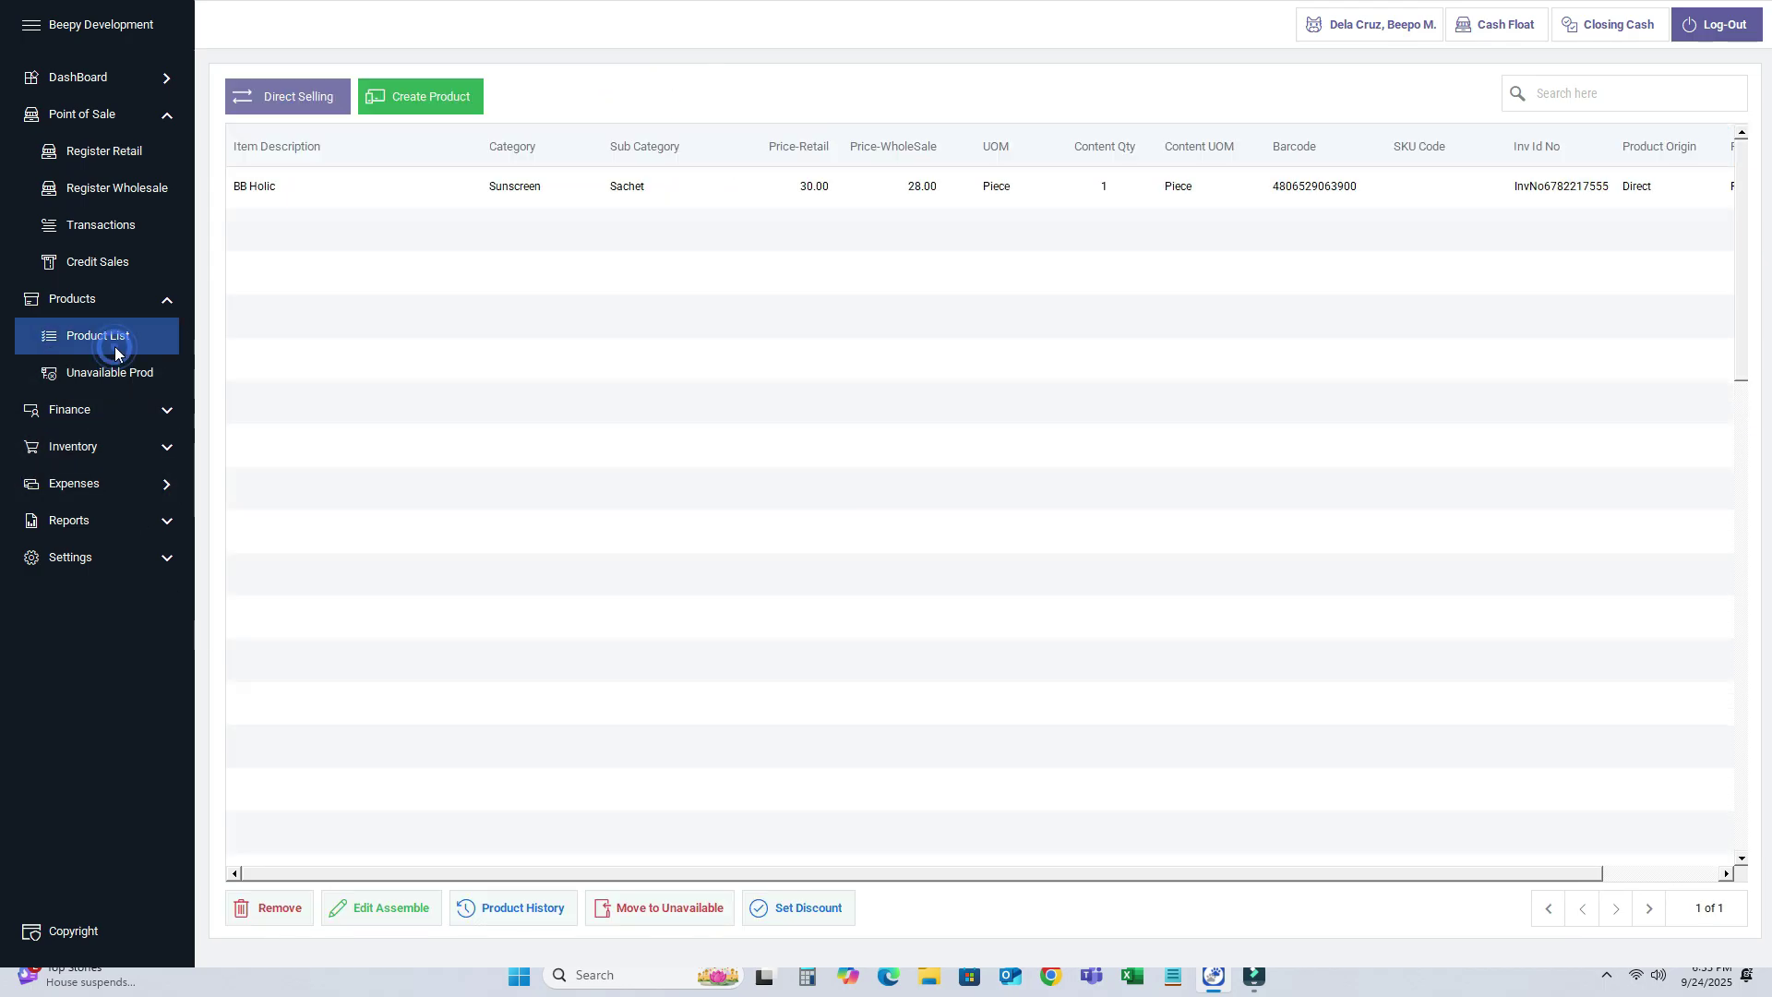
{"action": "left_click", "coordinate": [267, 96]}
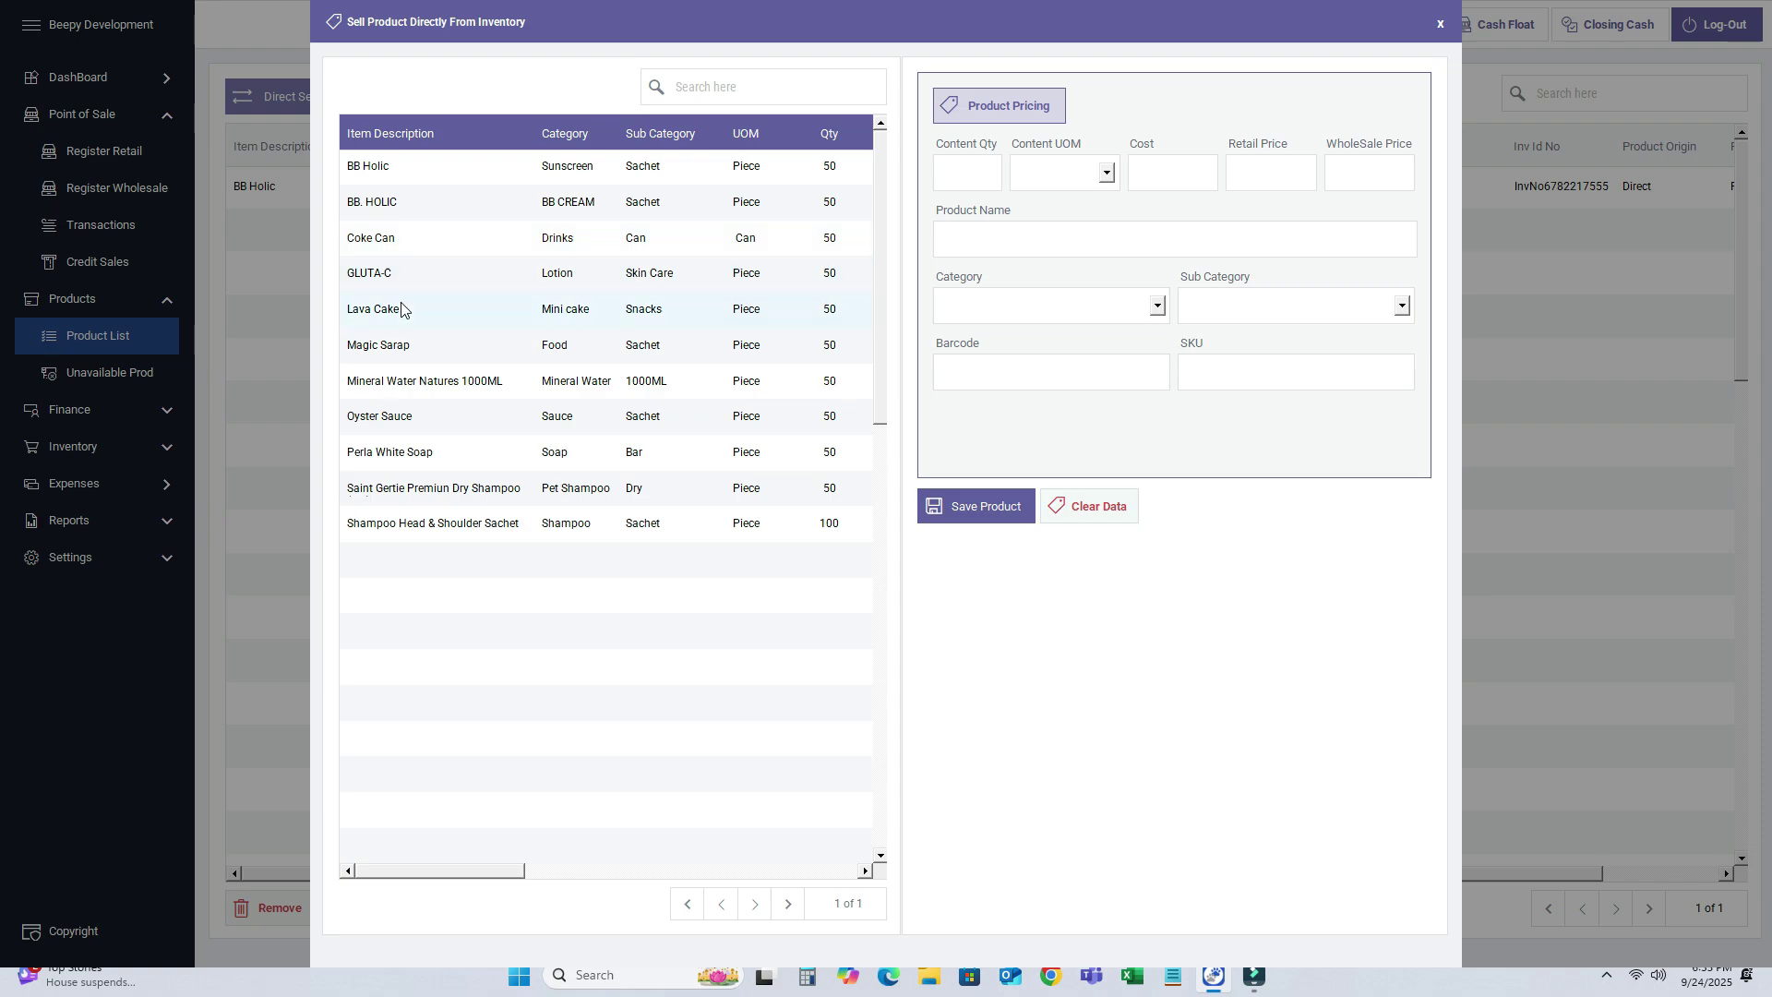
{"action": "left_click", "coordinate": [406, 462]}
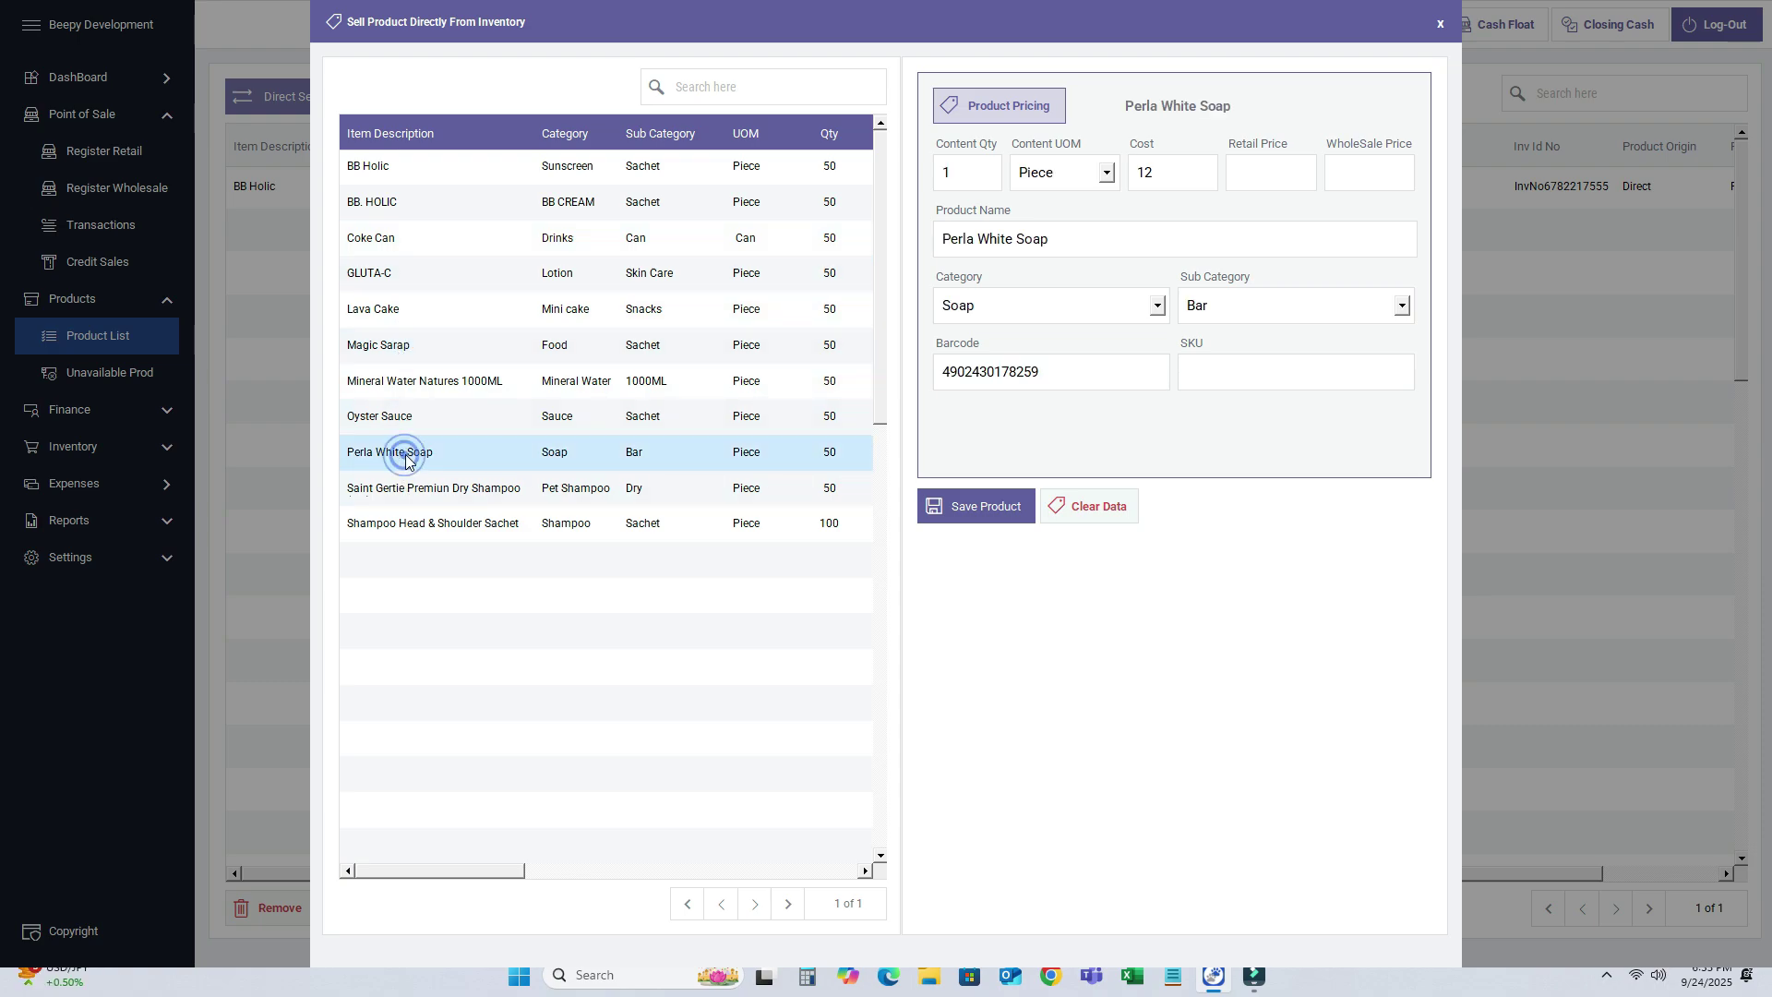
{"action": "left_click", "coordinate": [1292, 175]}
{"action": "left_click", "coordinate": [1077, 306]}
{"action": "left_click", "coordinate": [1075, 238]}
{"action": "left_click", "coordinate": [980, 507]}
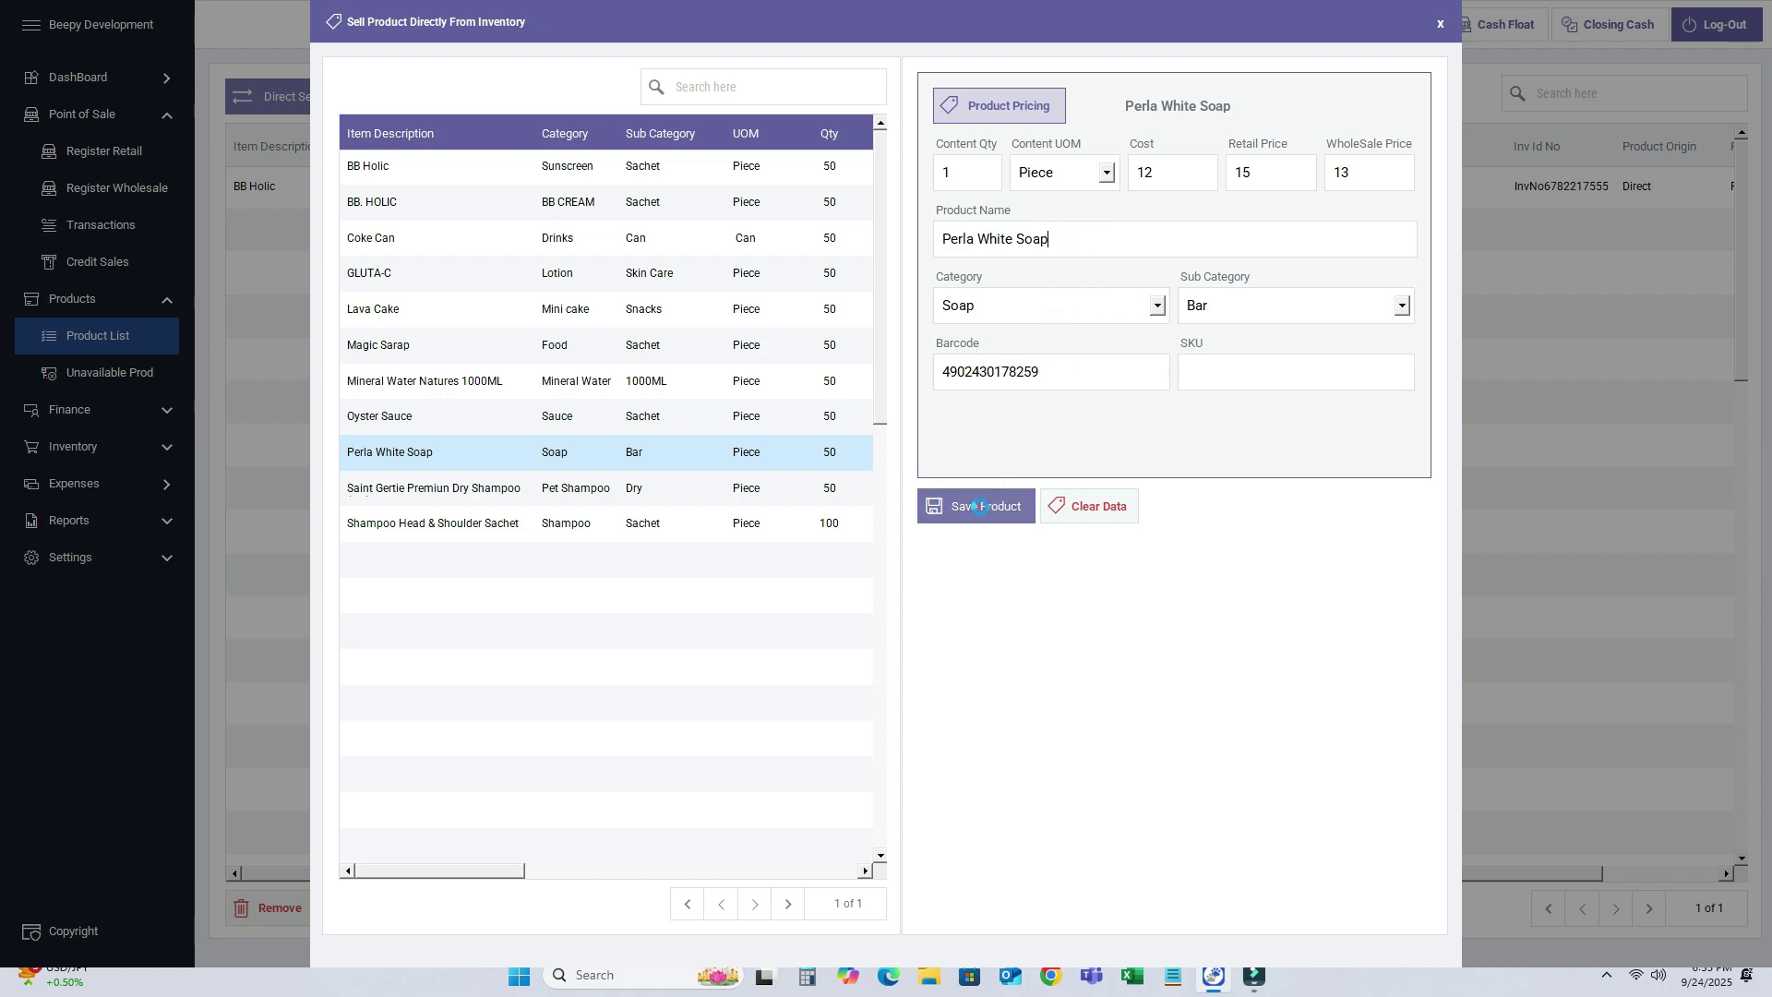
{"action": "left_click", "coordinate": [949, 552]}
{"action": "left_click", "coordinate": [1440, 23]}
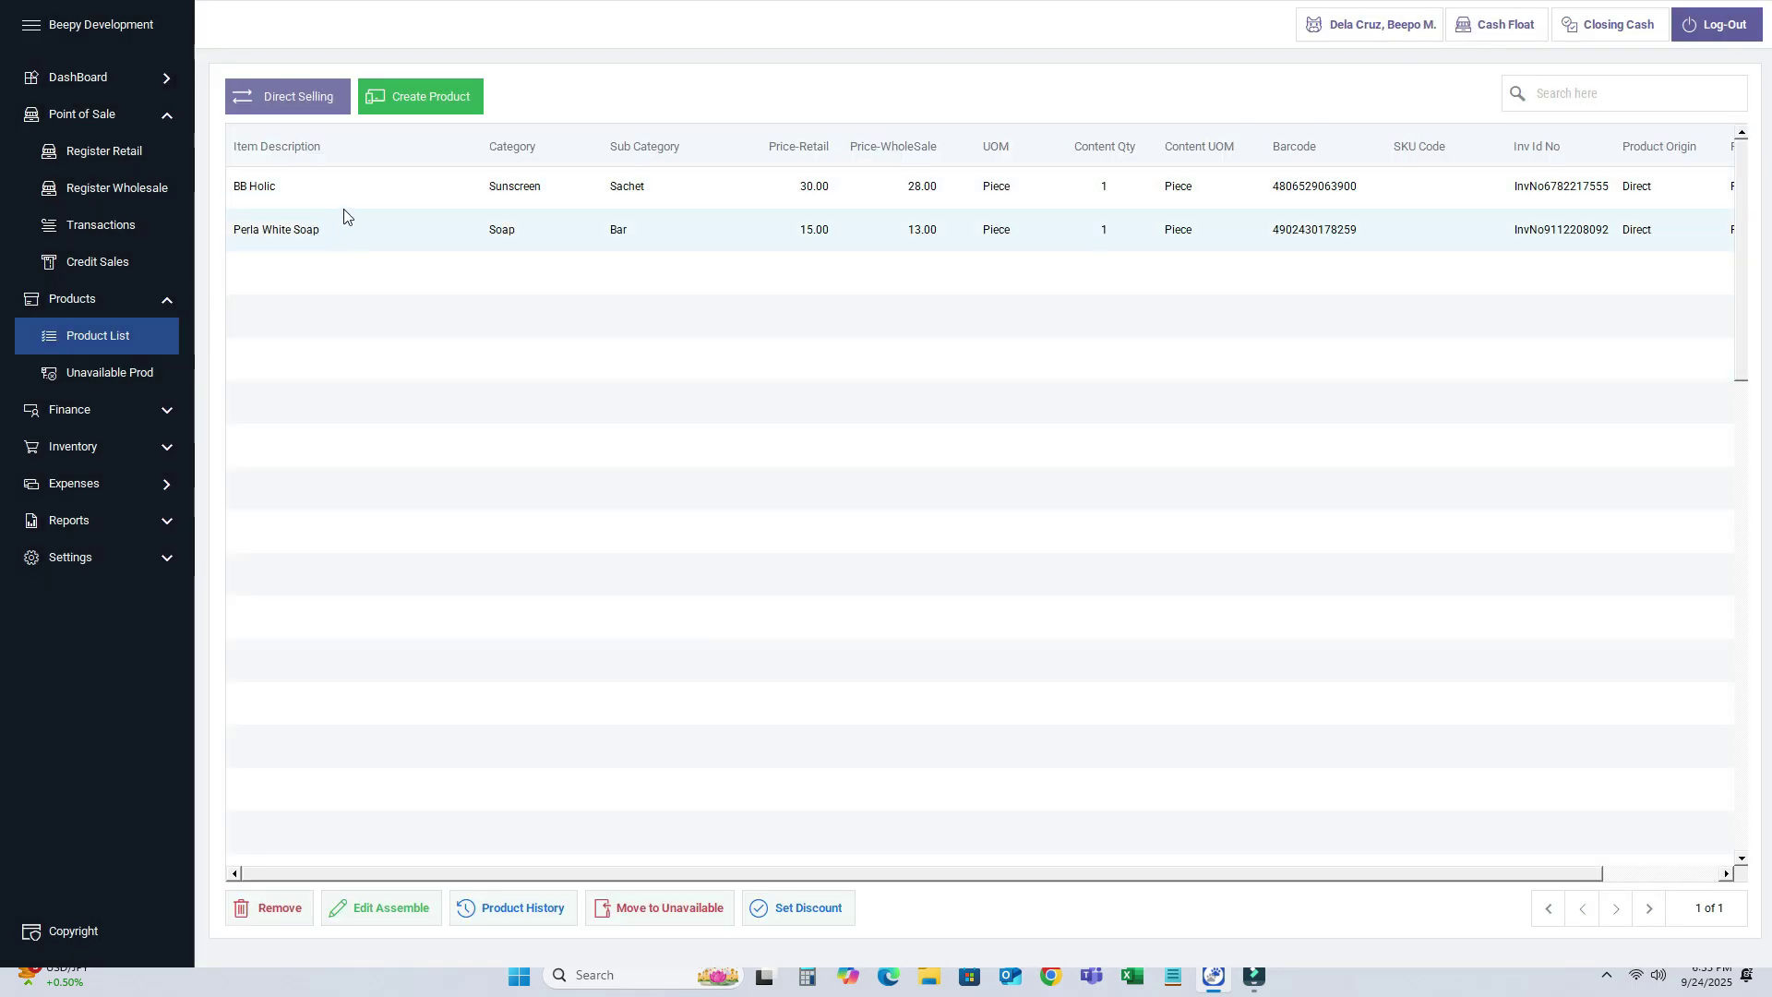
Ring up two Perla White Soap and two BB Holic in the retail register, and clear the sale.
{"action": "left_click", "coordinate": [103, 153]}
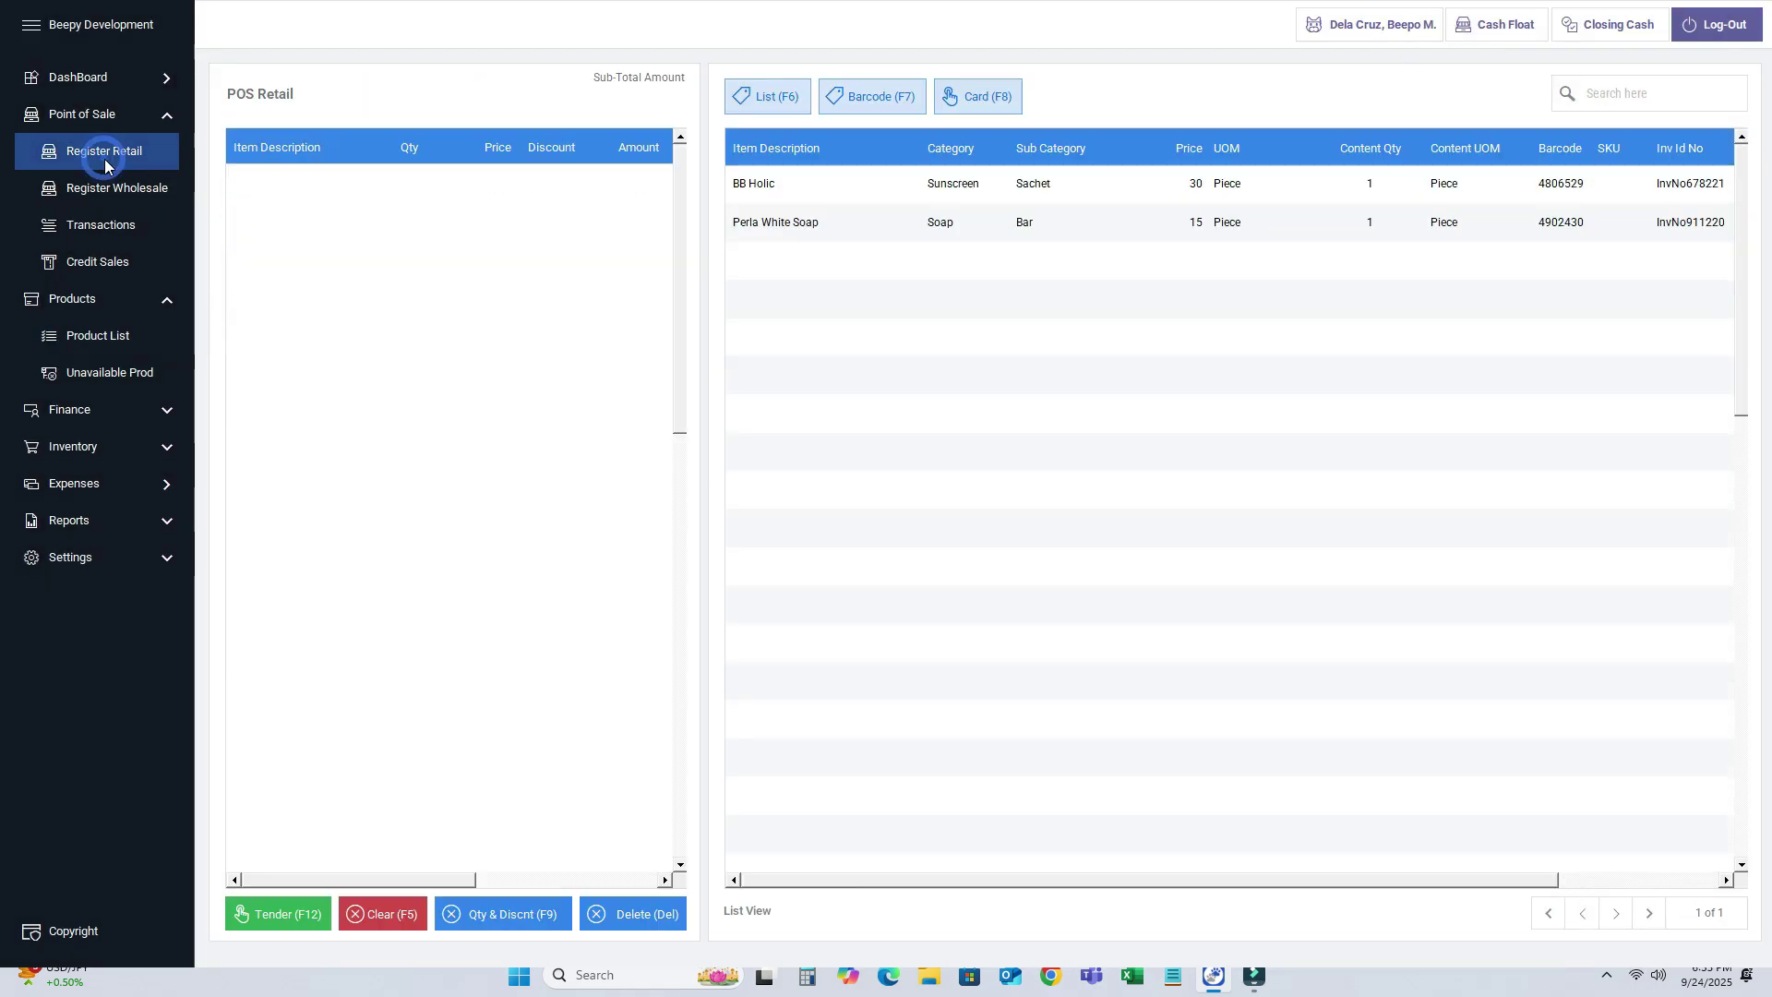
{"action": "left_click", "coordinate": [775, 225]}
{"action": "left_click", "coordinate": [767, 189]}
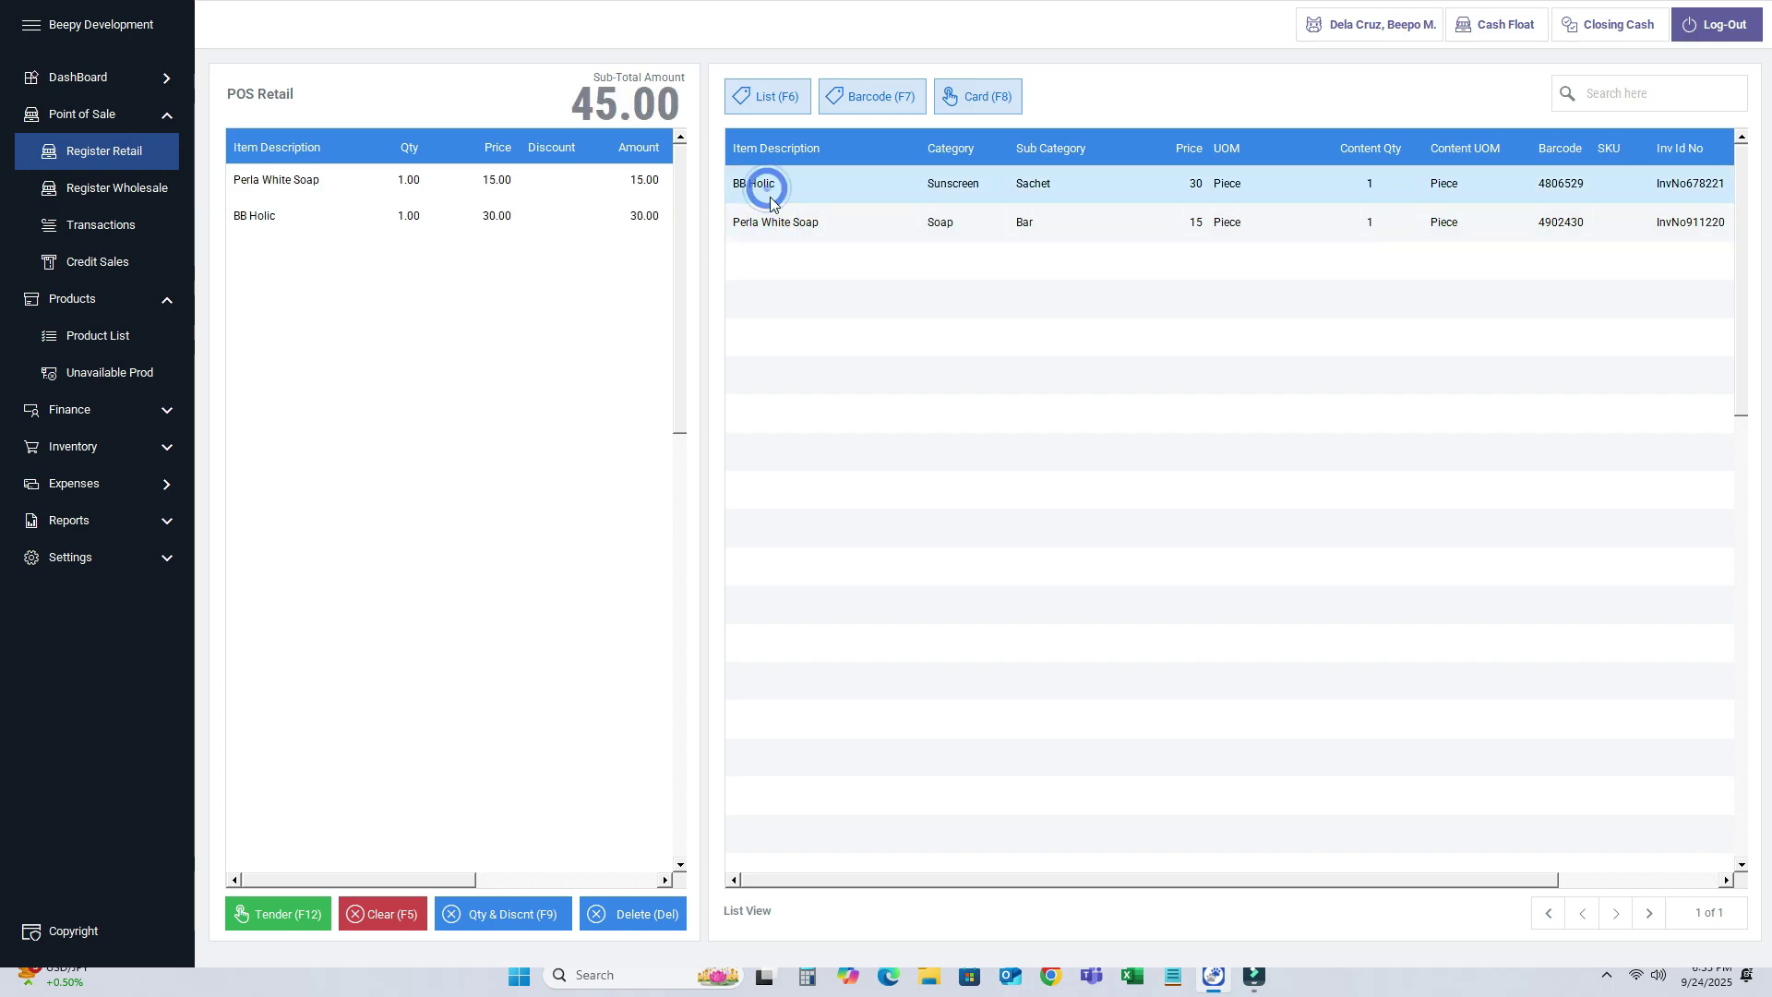
{"action": "left_click", "coordinate": [771, 225]}
{"action": "left_click", "coordinate": [769, 188]}
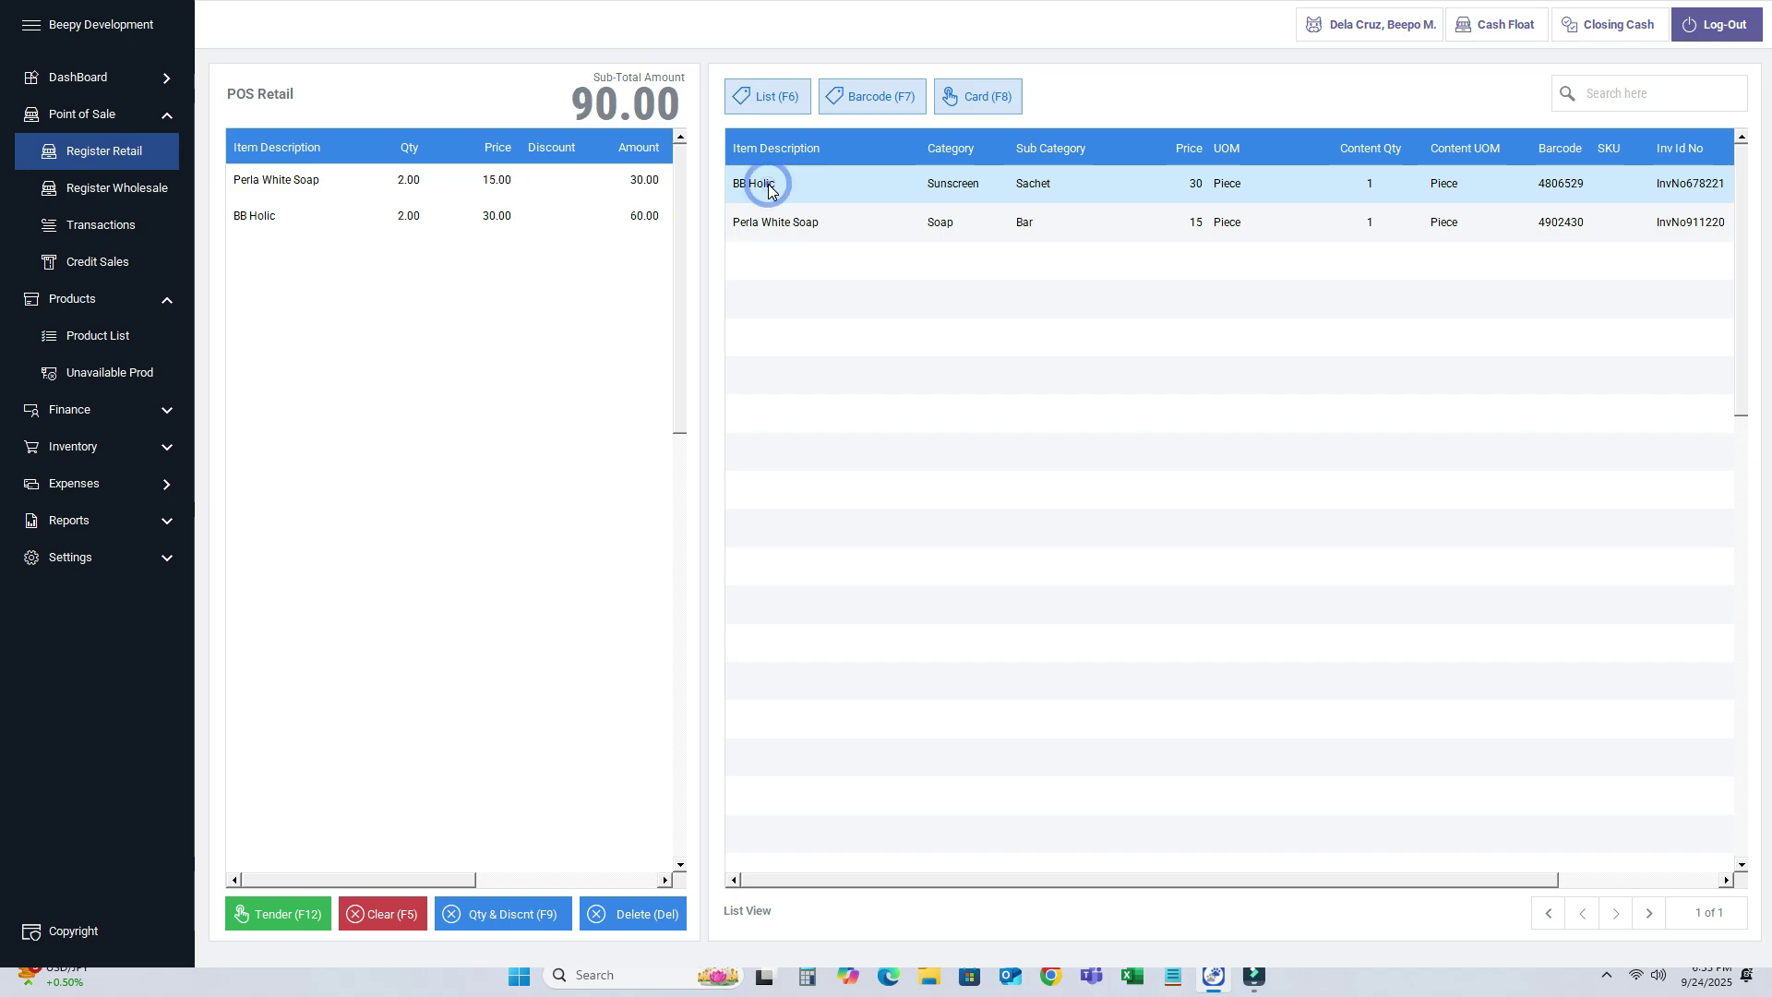
{"action": "left_click", "coordinate": [362, 919]}
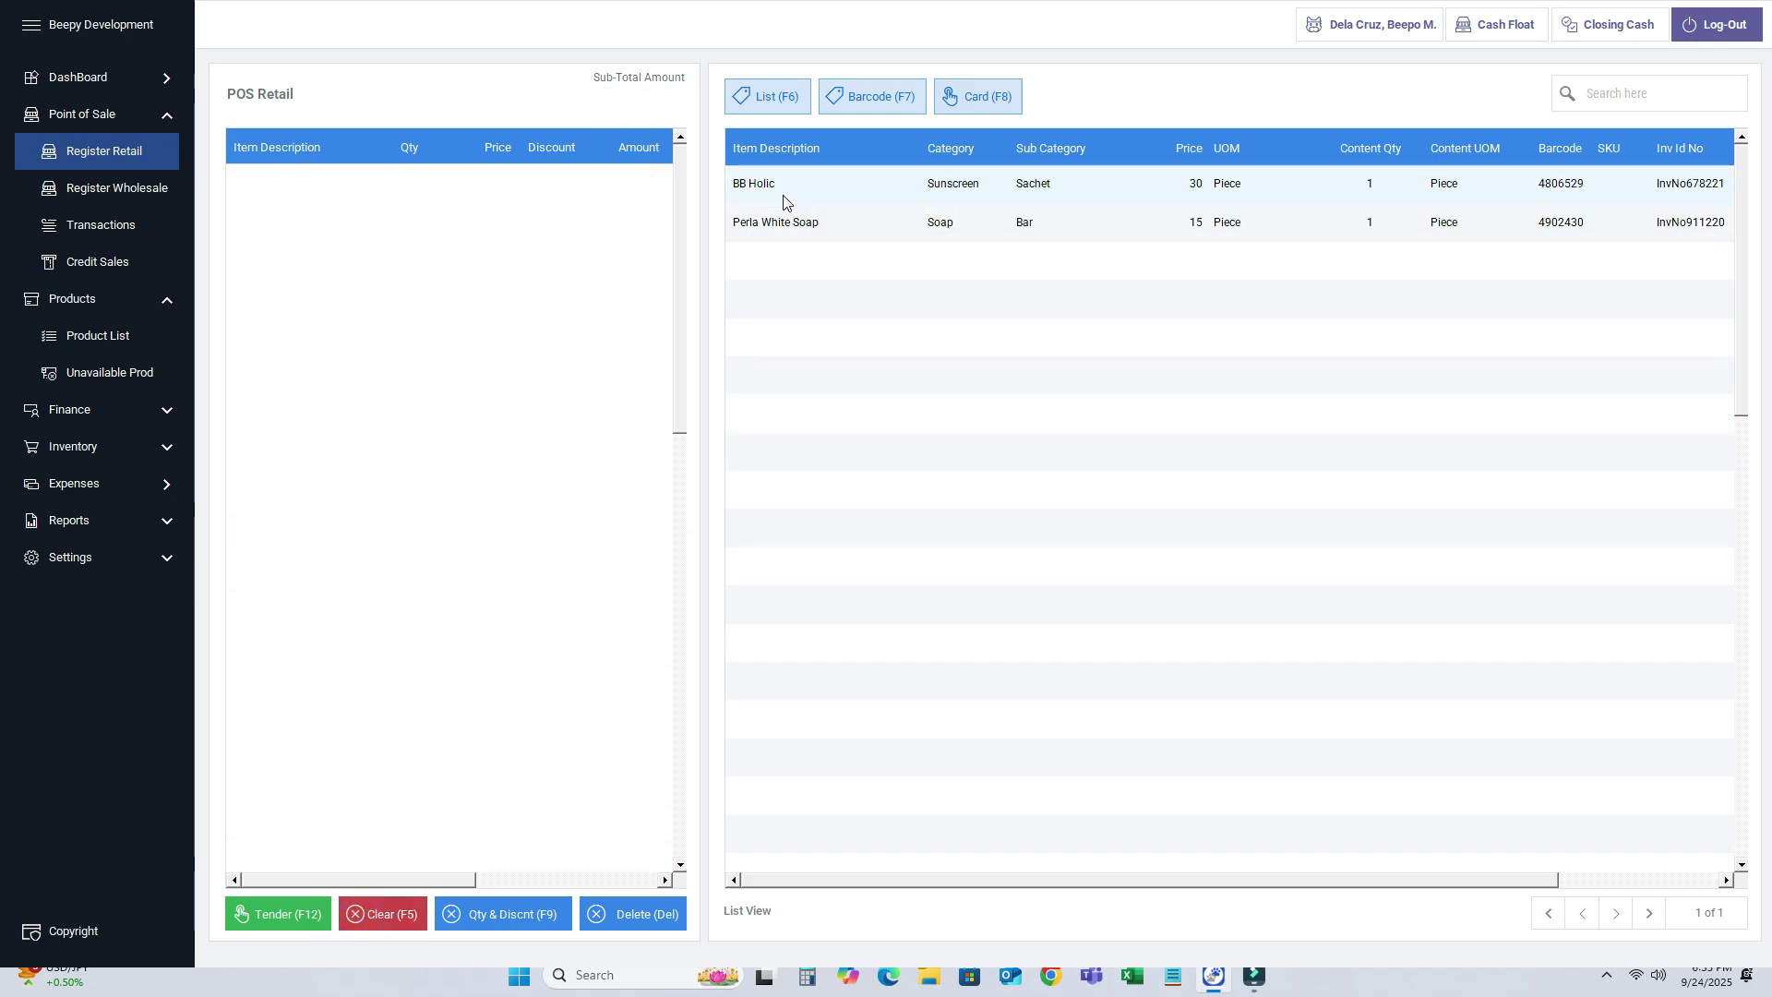
Ring up two BB Holic and two Perla White Soap in the wholesale register, and clear the sale.
{"action": "left_click", "coordinate": [118, 198]}
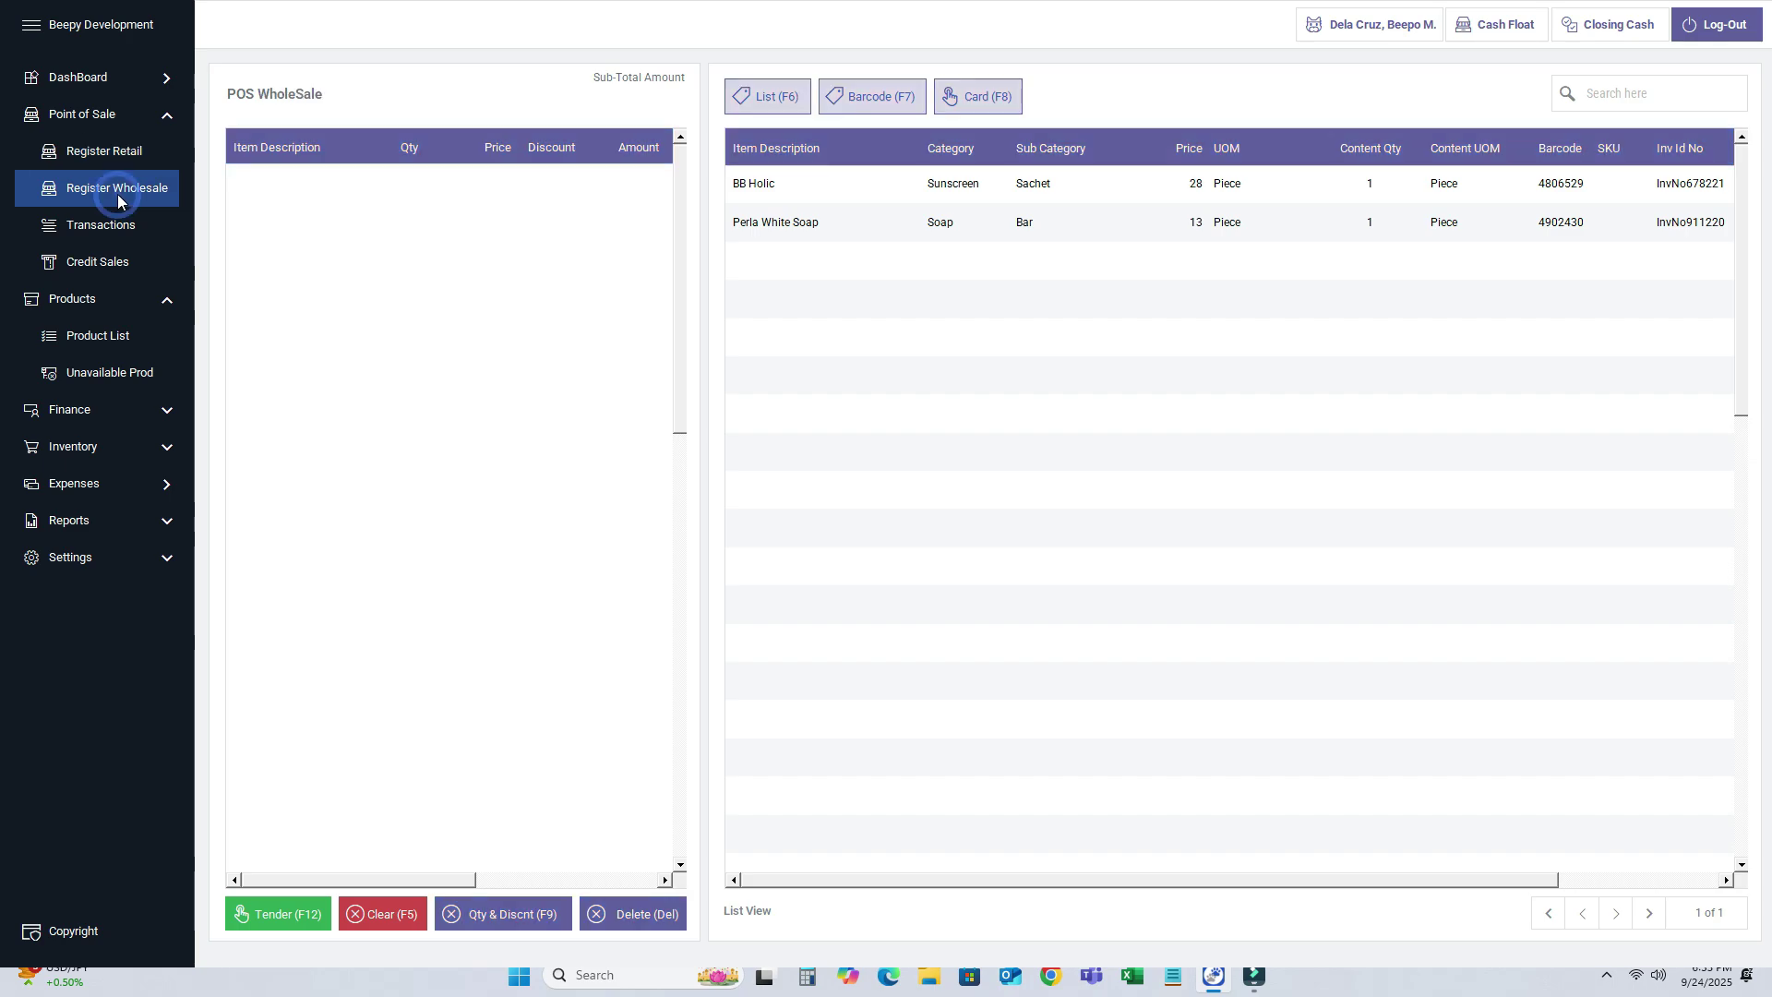
{"action": "left_click", "coordinate": [778, 191]}
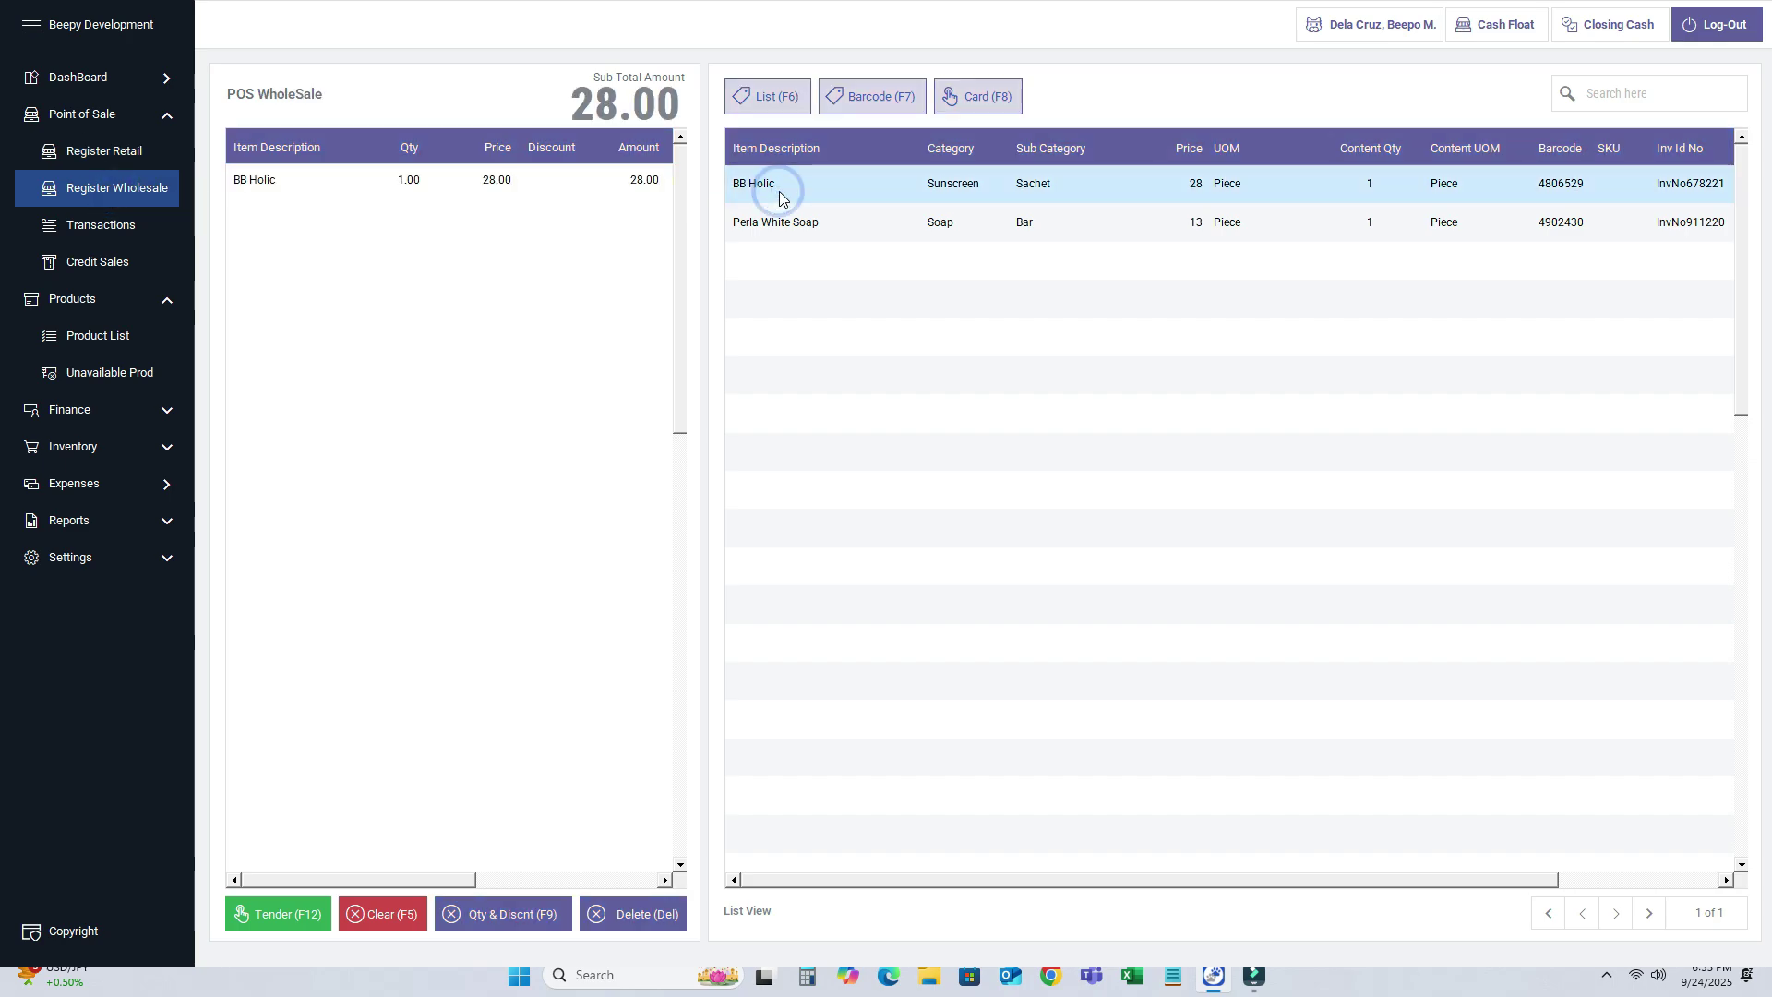
{"action": "left_click", "coordinate": [789, 228]}
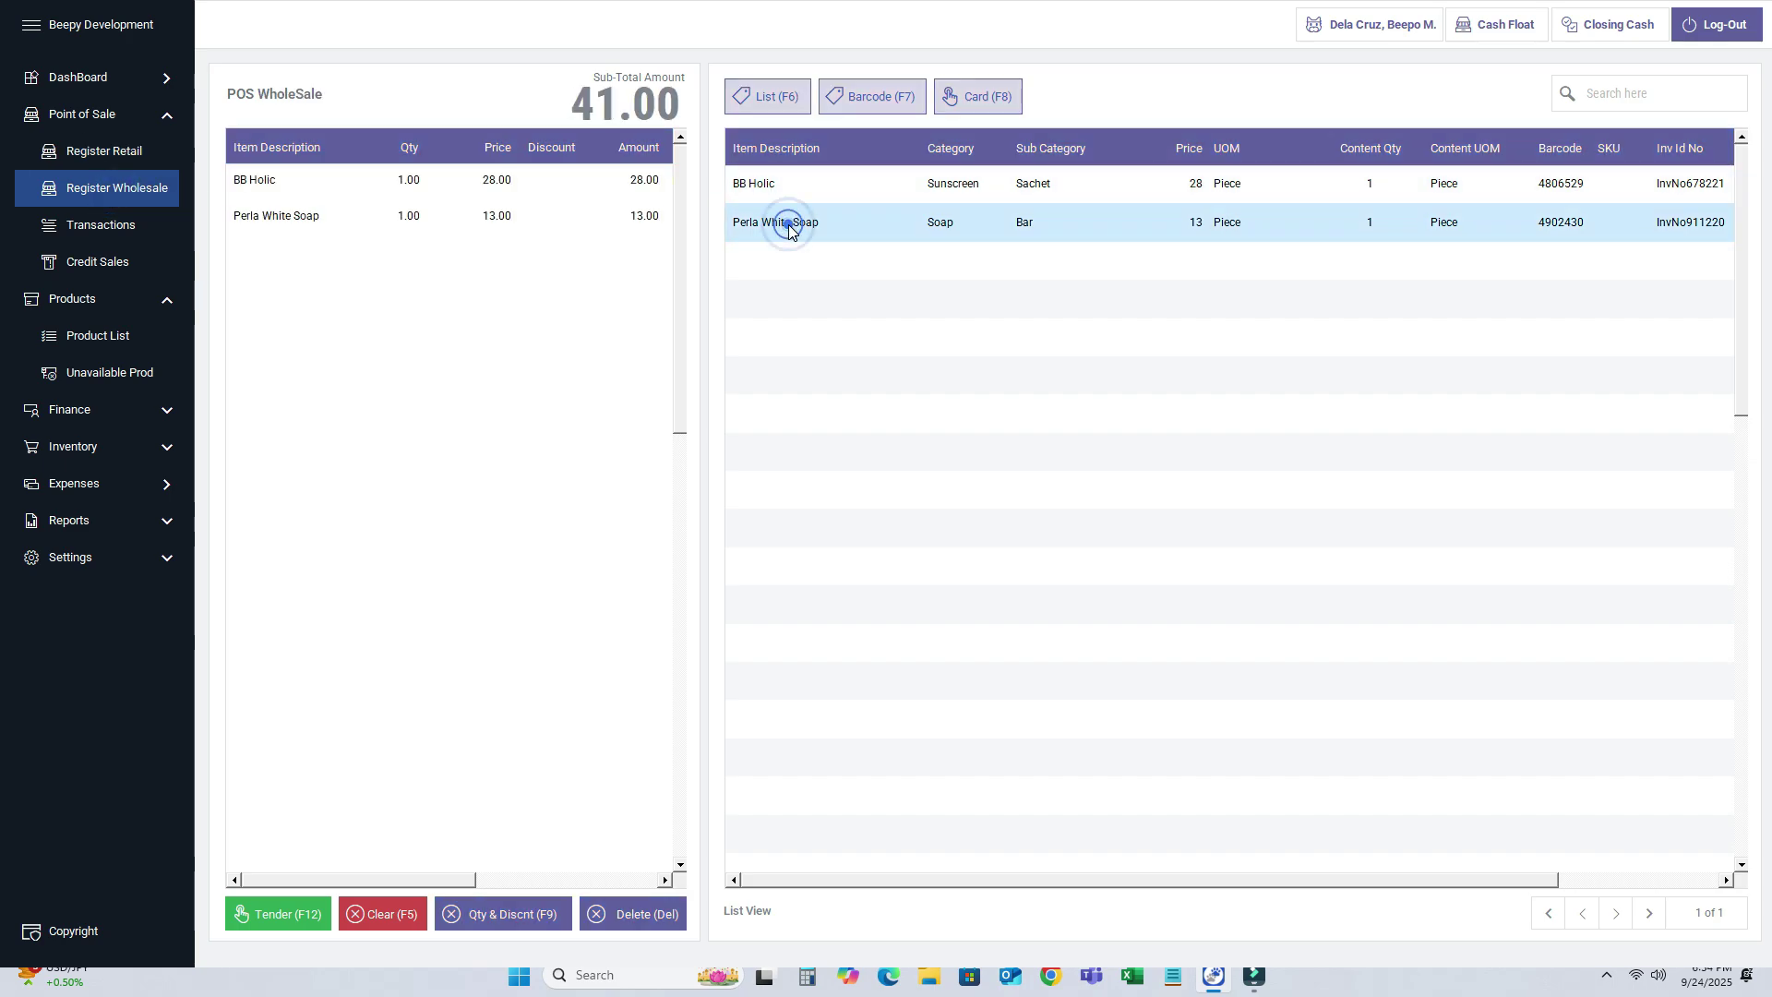
{"action": "left_click", "coordinate": [775, 189]}
{"action": "left_click", "coordinate": [774, 225]}
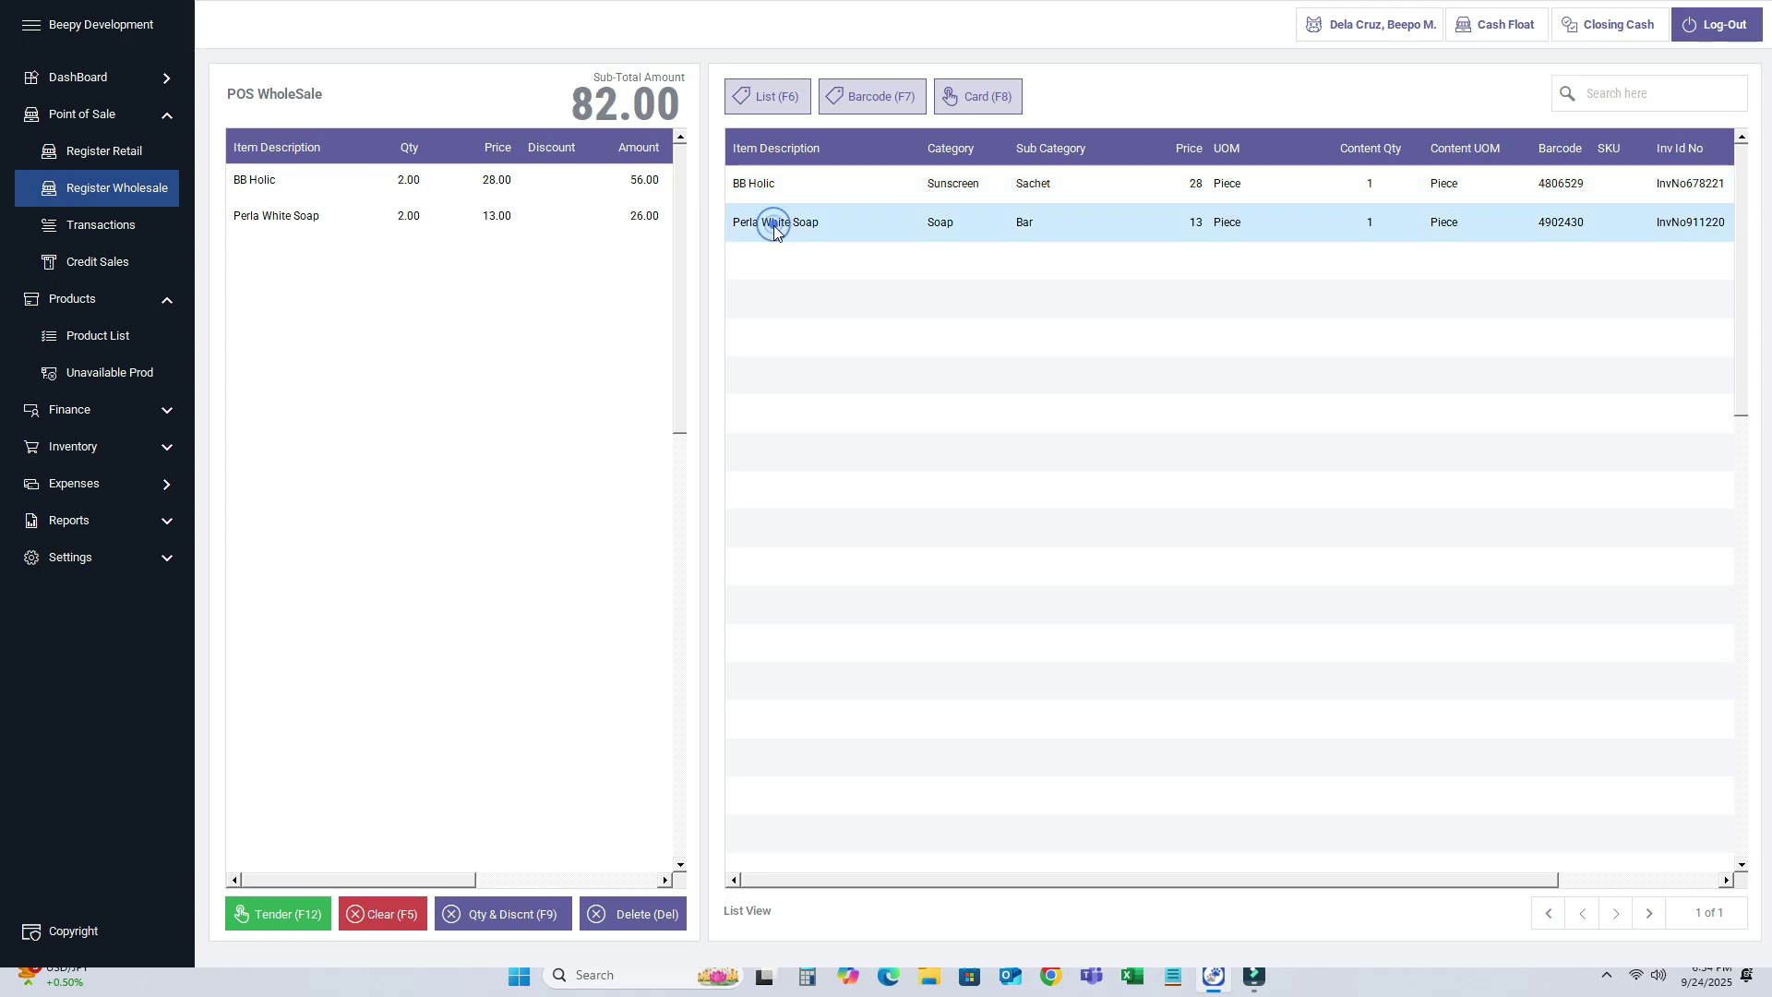
{"action": "left_click", "coordinate": [393, 914]}
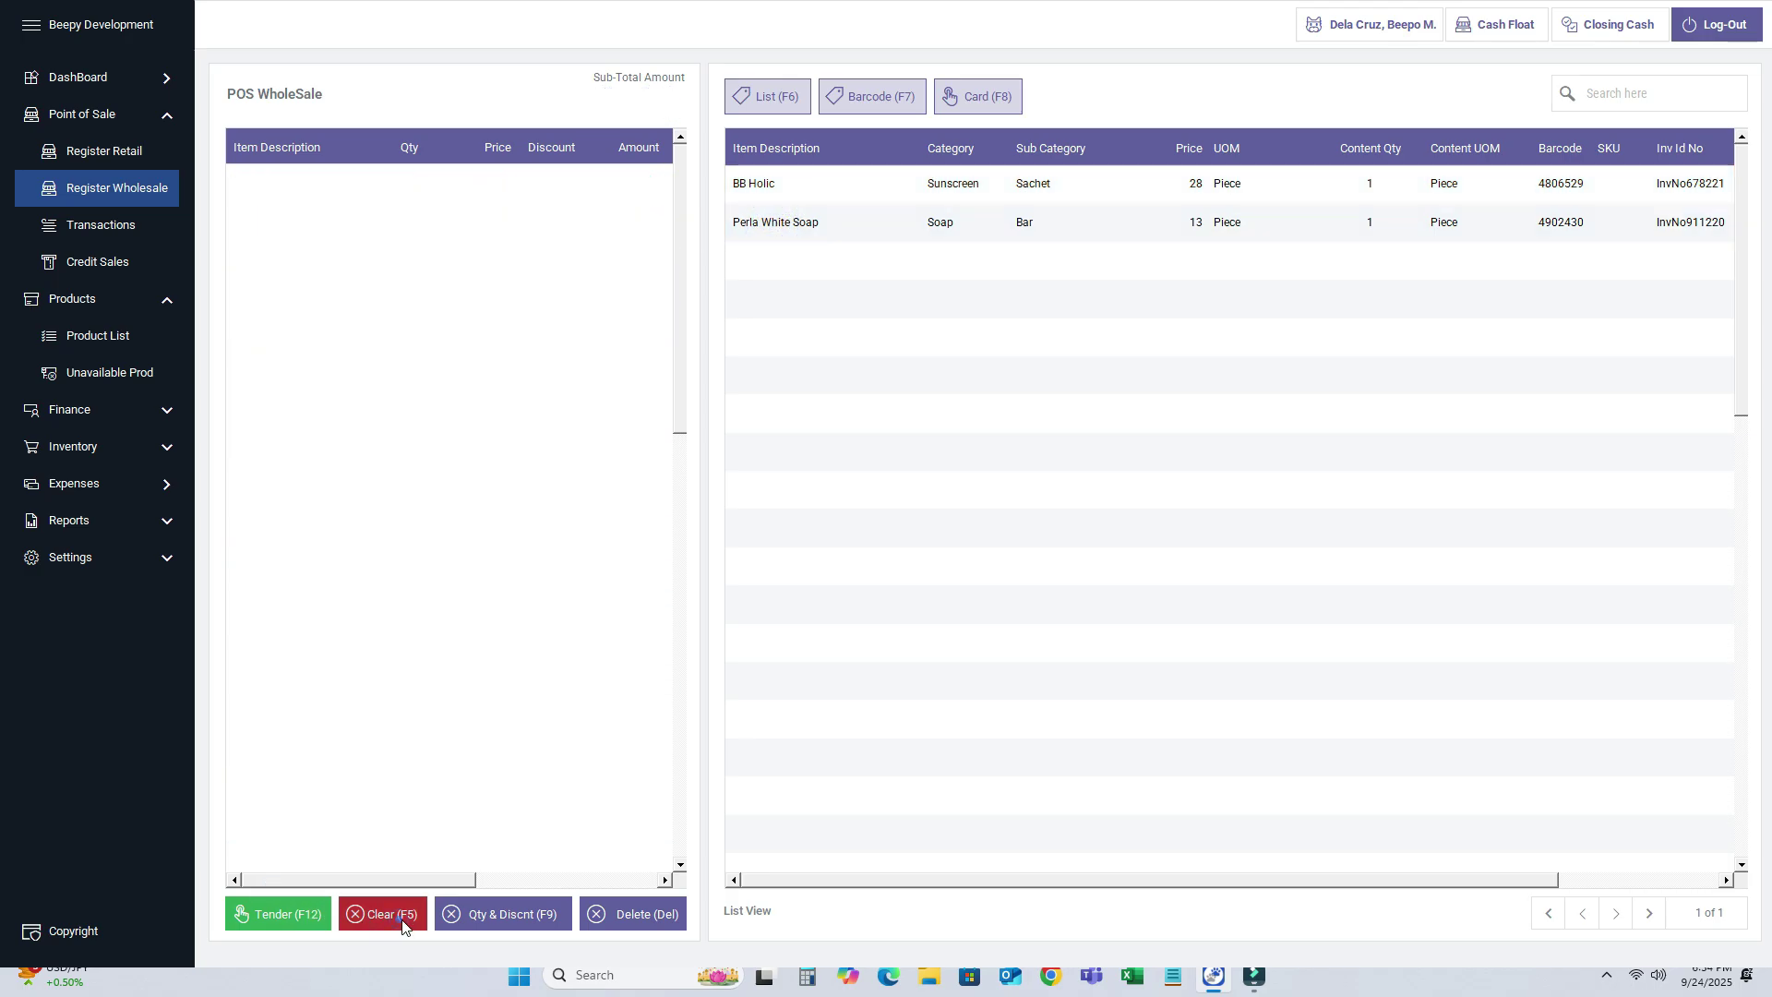
Add Magic Sarap to the product list through direct selling, with retail price 10 and wholesale price 8.
{"action": "left_click", "coordinate": [85, 347]}
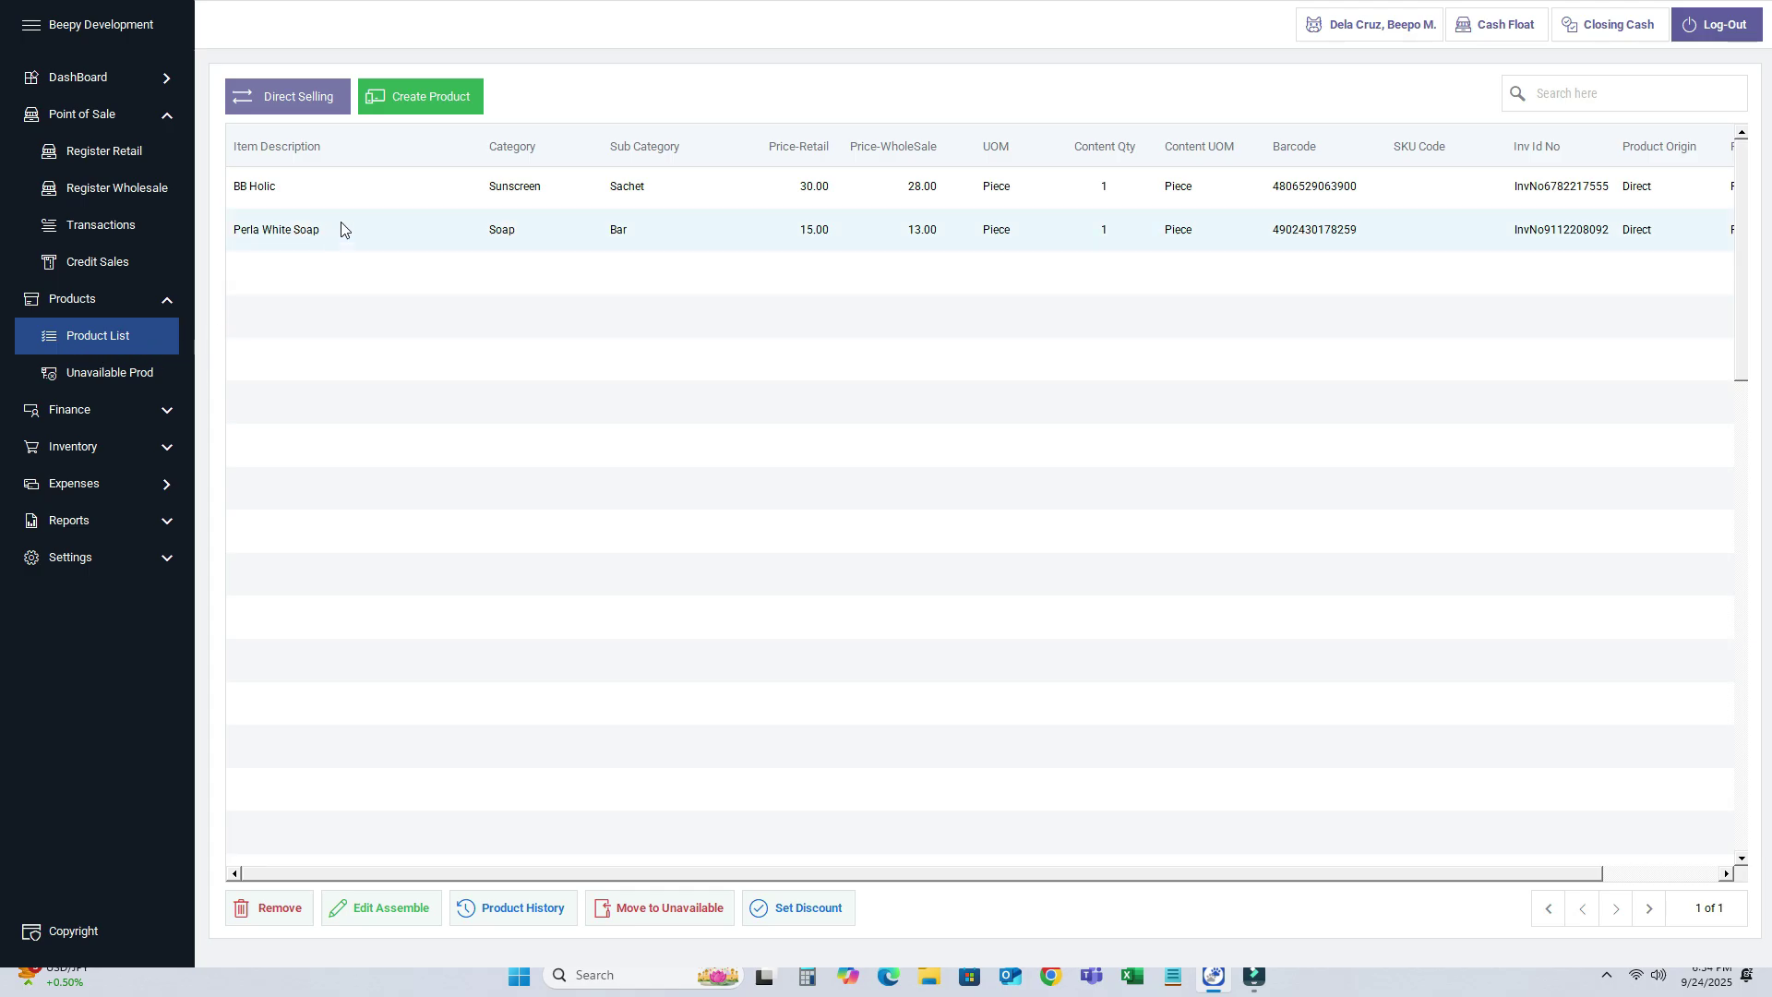
{"action": "left_click", "coordinate": [289, 99]}
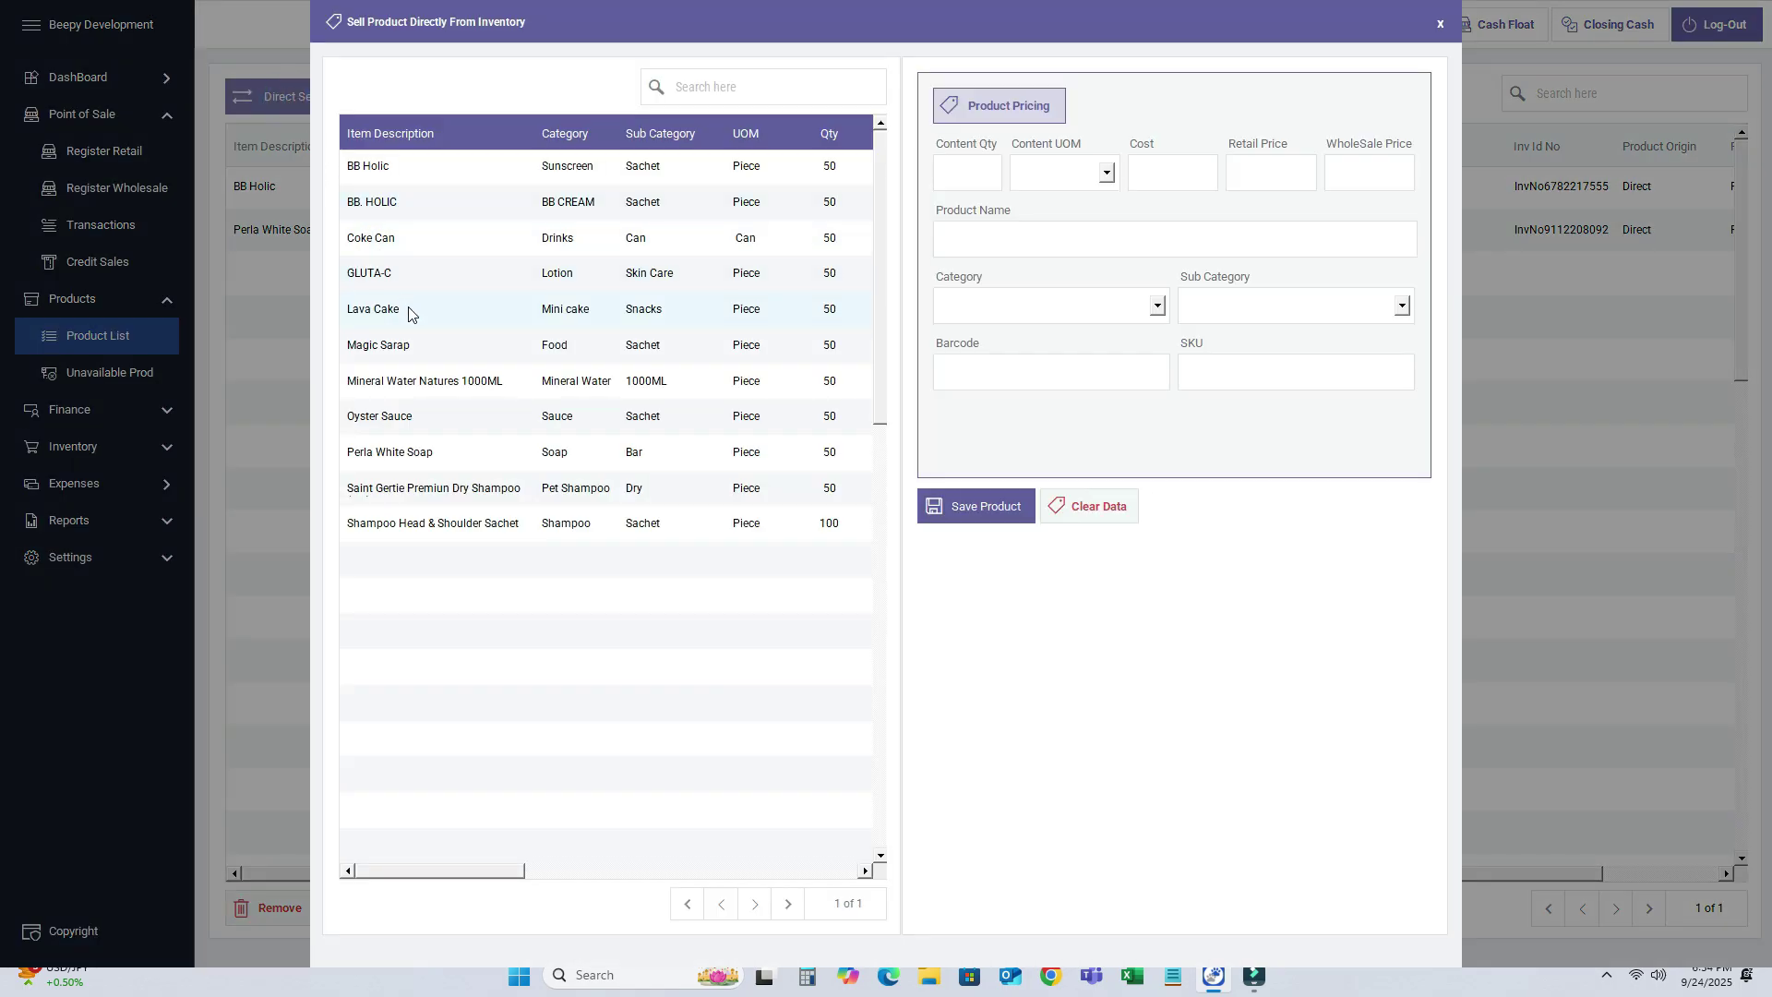
{"action": "left_click", "coordinate": [423, 352]}
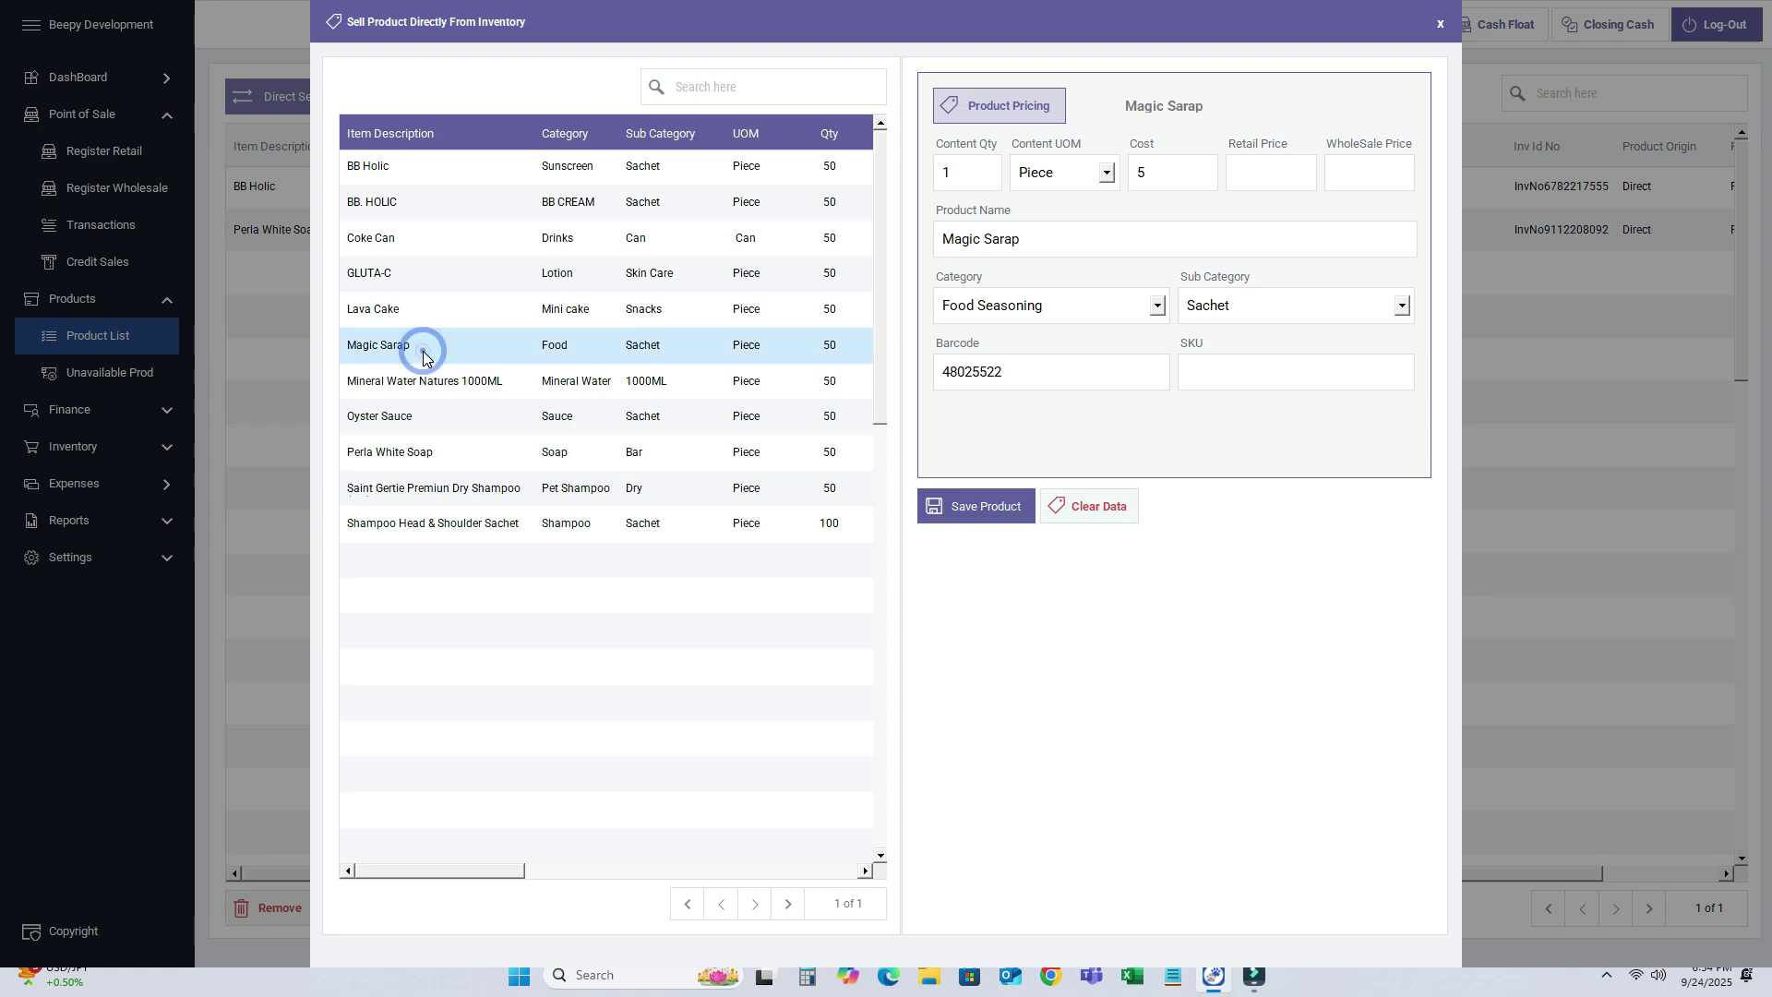
{"action": "left_click", "coordinate": [1273, 173]}
{"action": "left_click", "coordinate": [981, 530]}
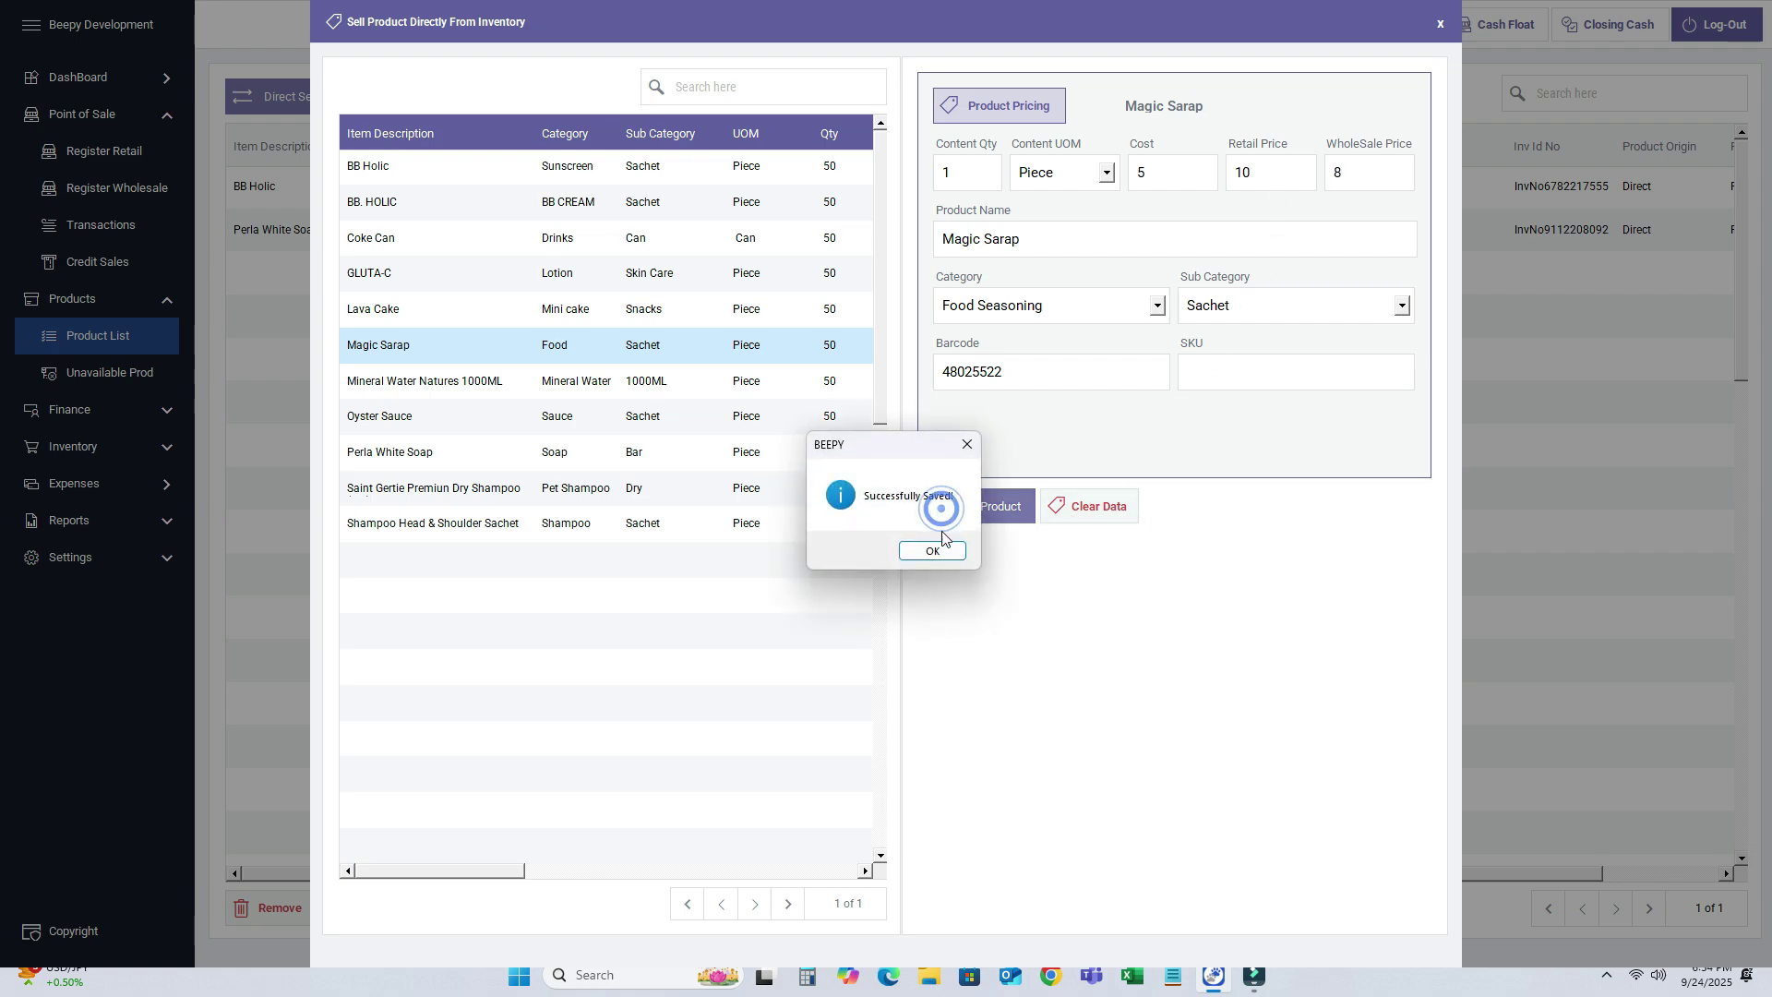
{"action": "left_click", "coordinate": [938, 551]}
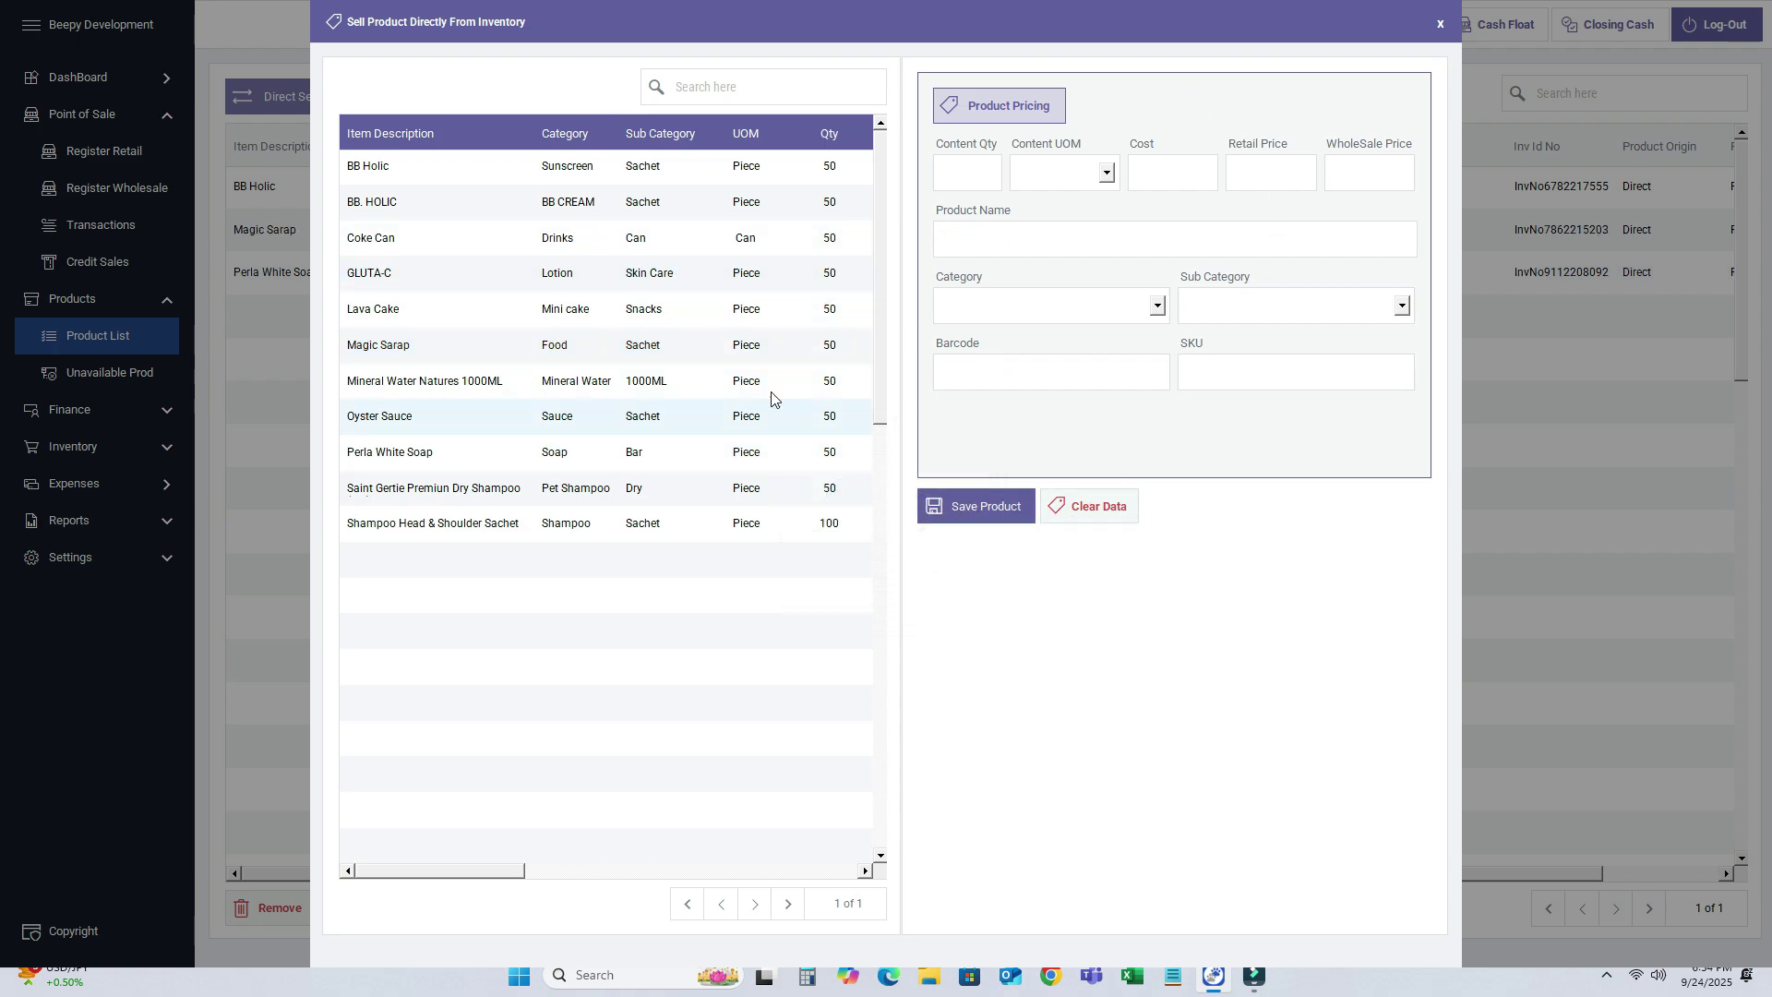
{"action": "left_click", "coordinate": [1440, 23]}
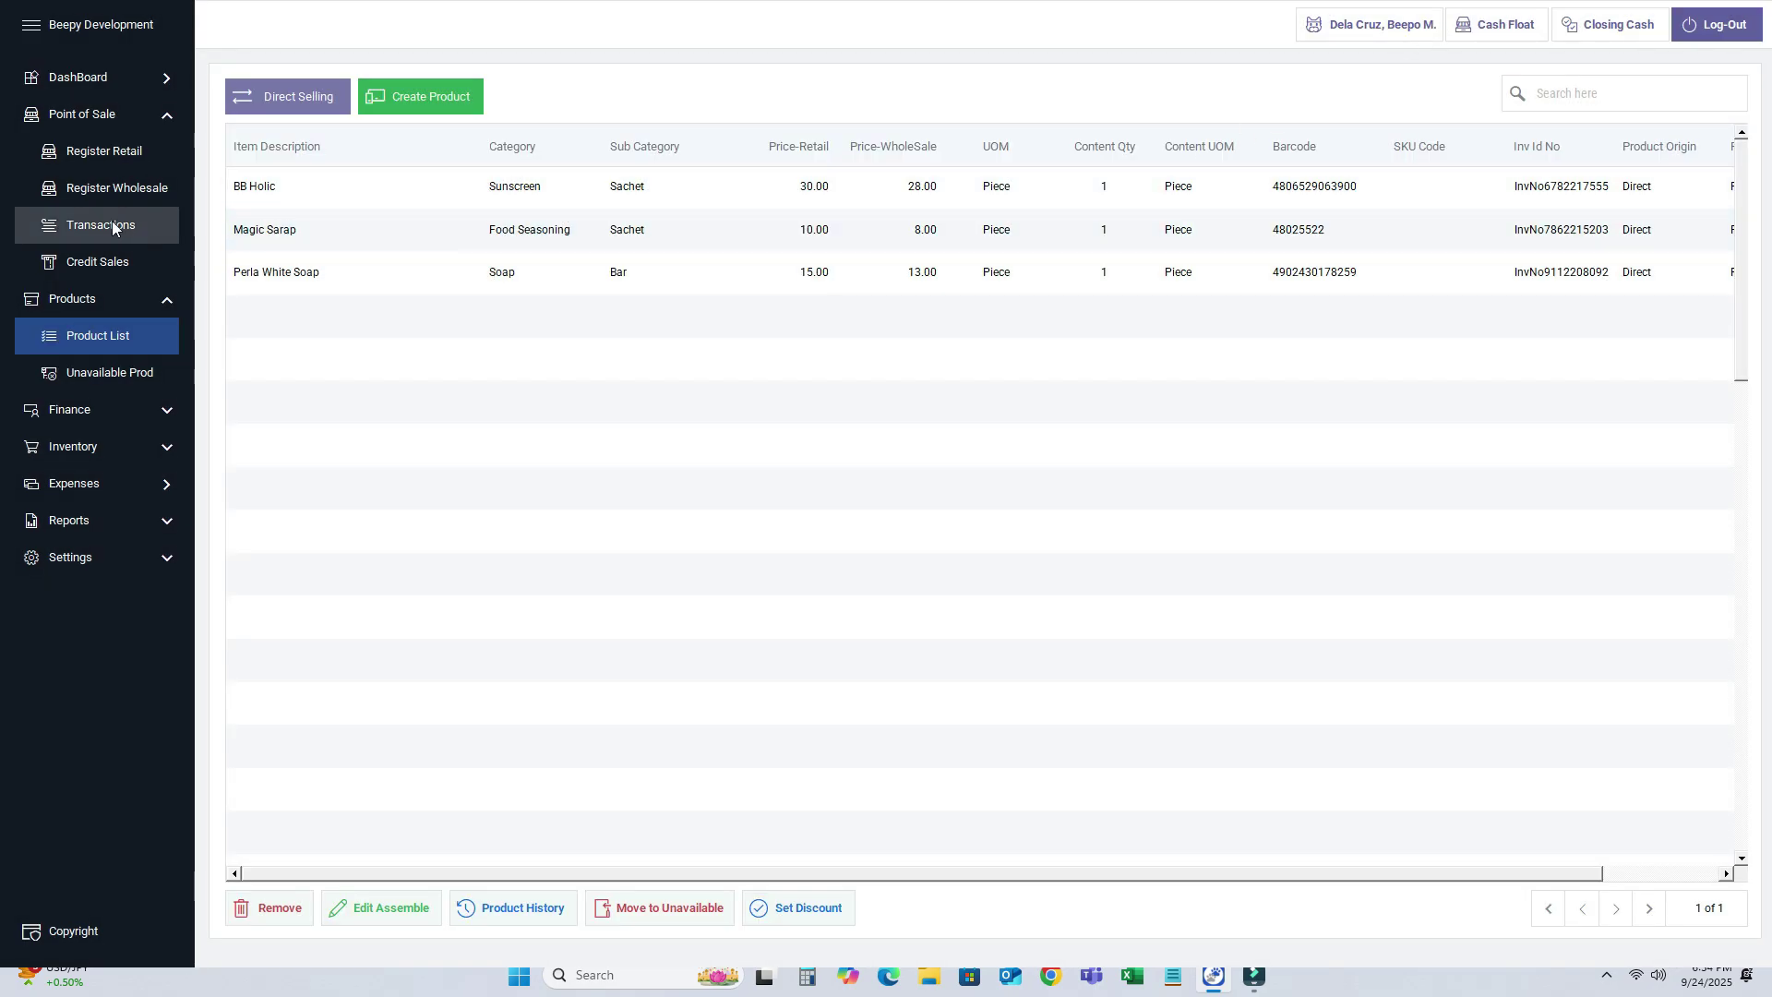
Ring up two Magic Sarap in the retail register, and clear the sale.
{"action": "left_click", "coordinate": [68, 166]}
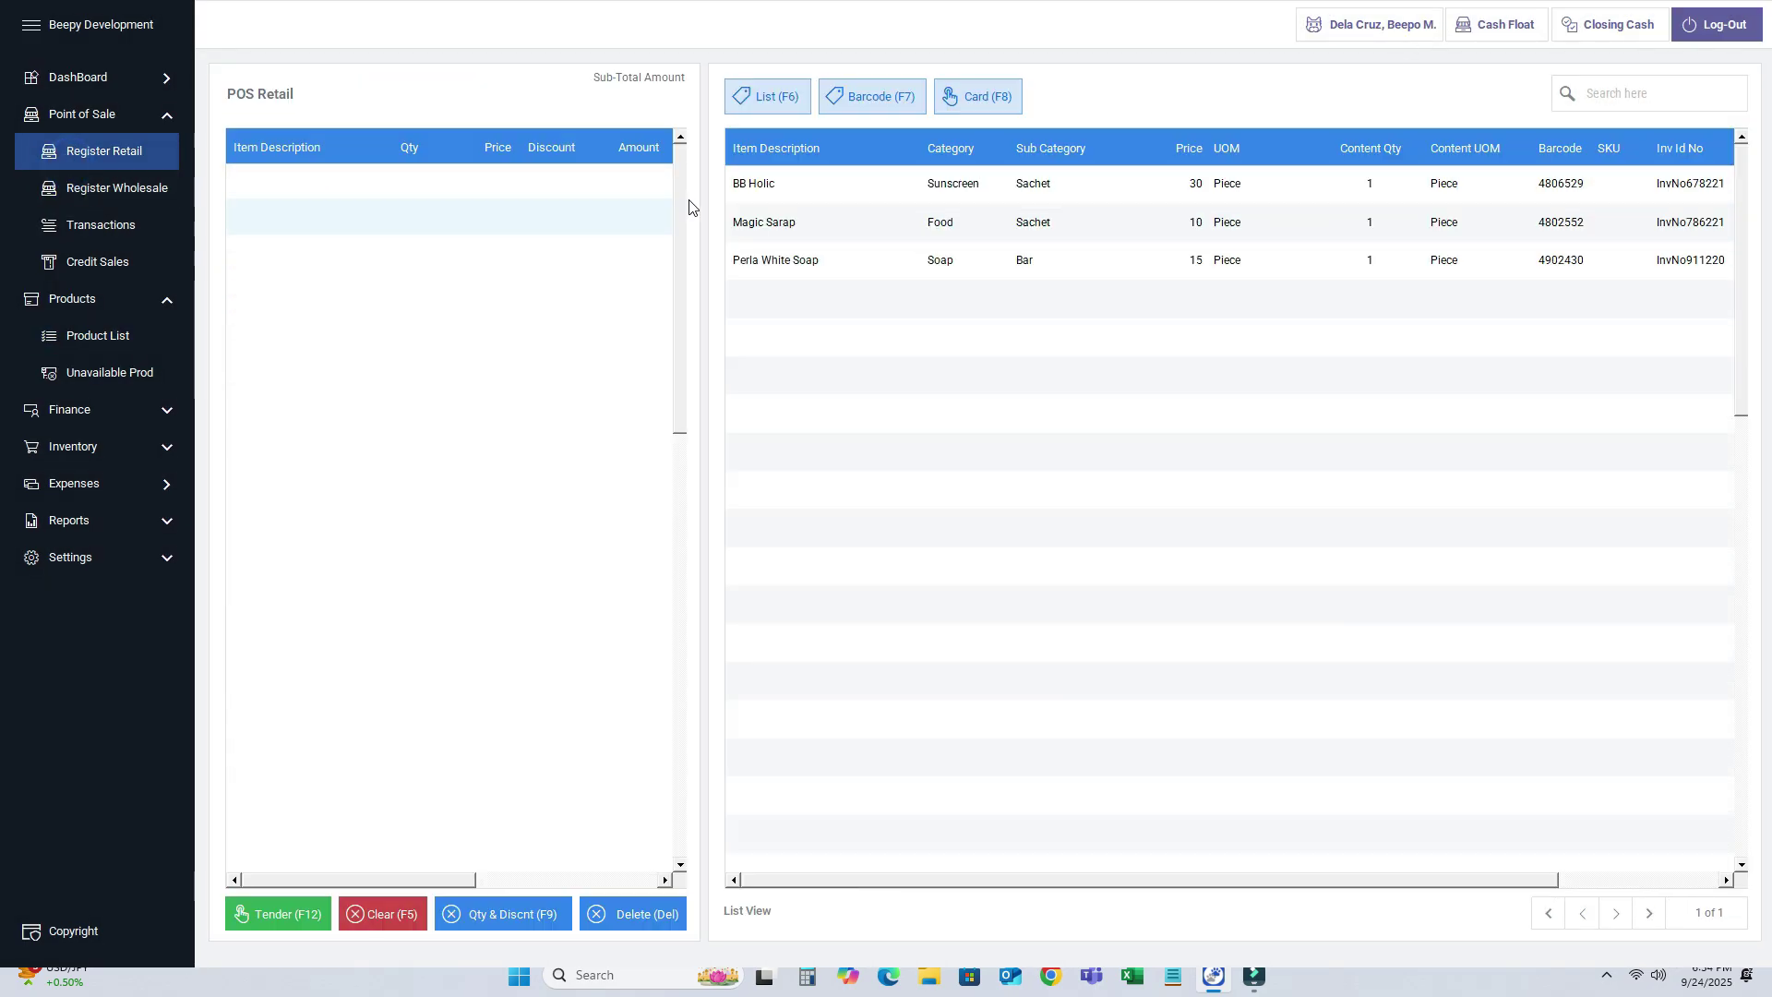
{"action": "left_click", "coordinate": [794, 227]}
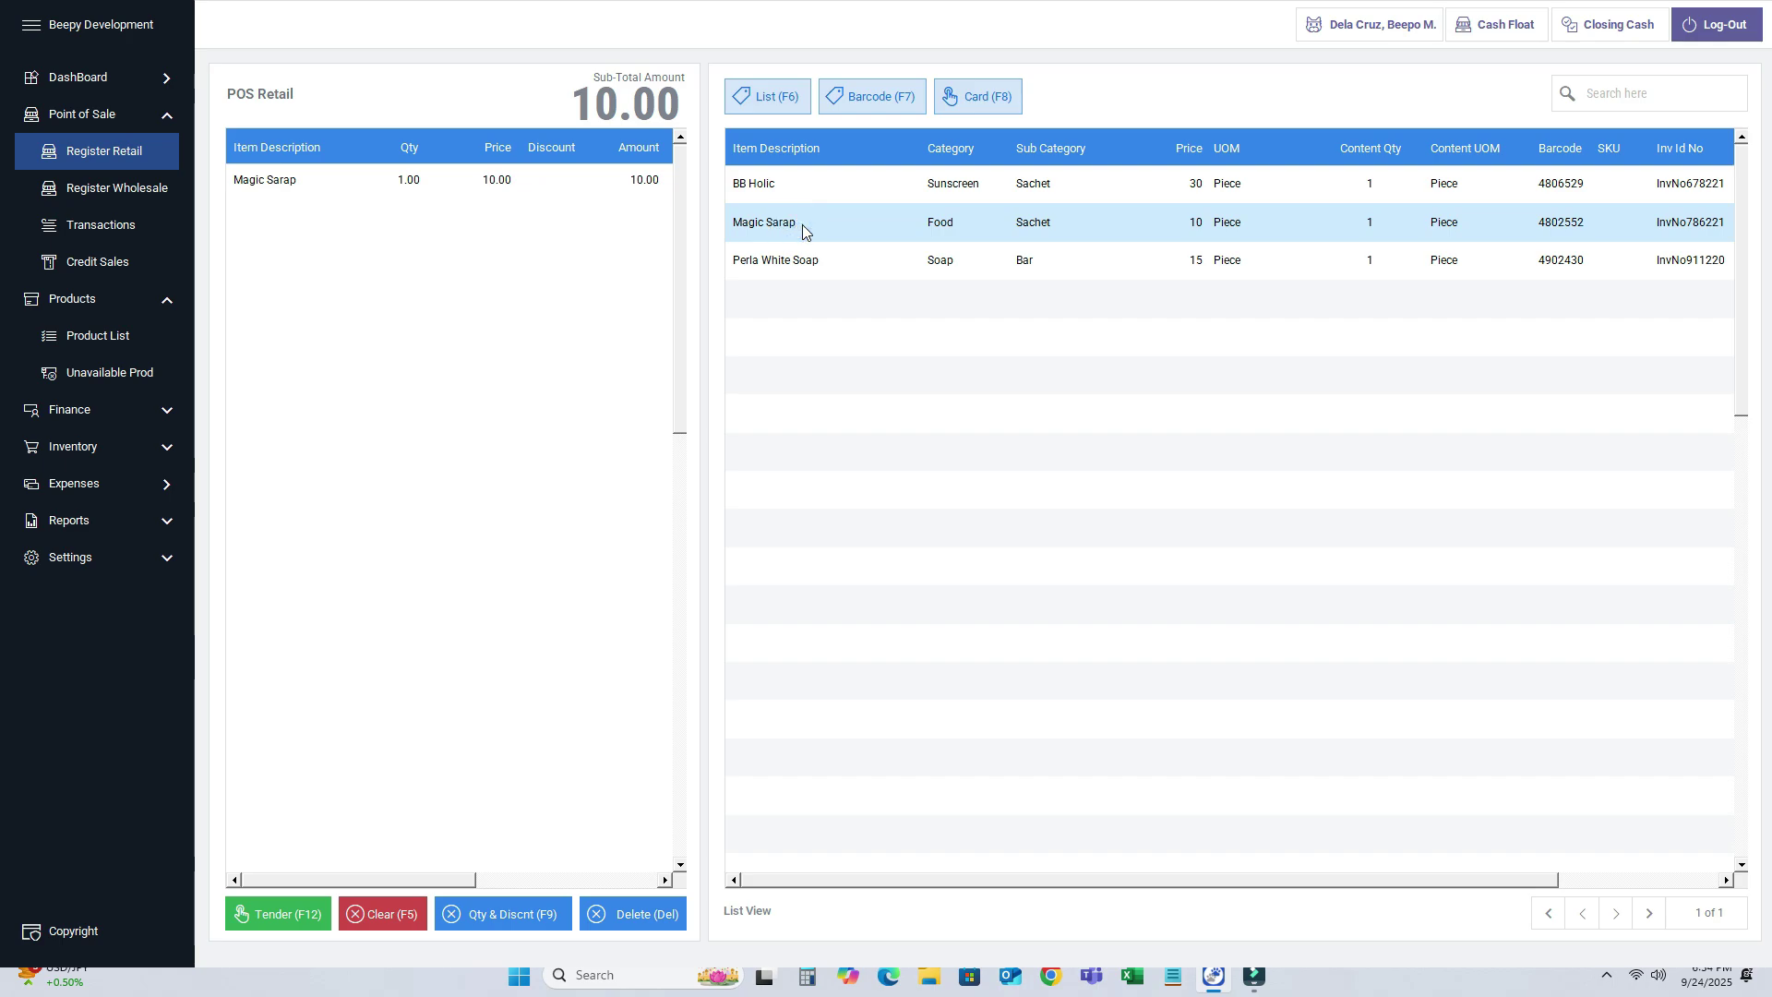
{"action": "left_click", "coordinate": [803, 230]}
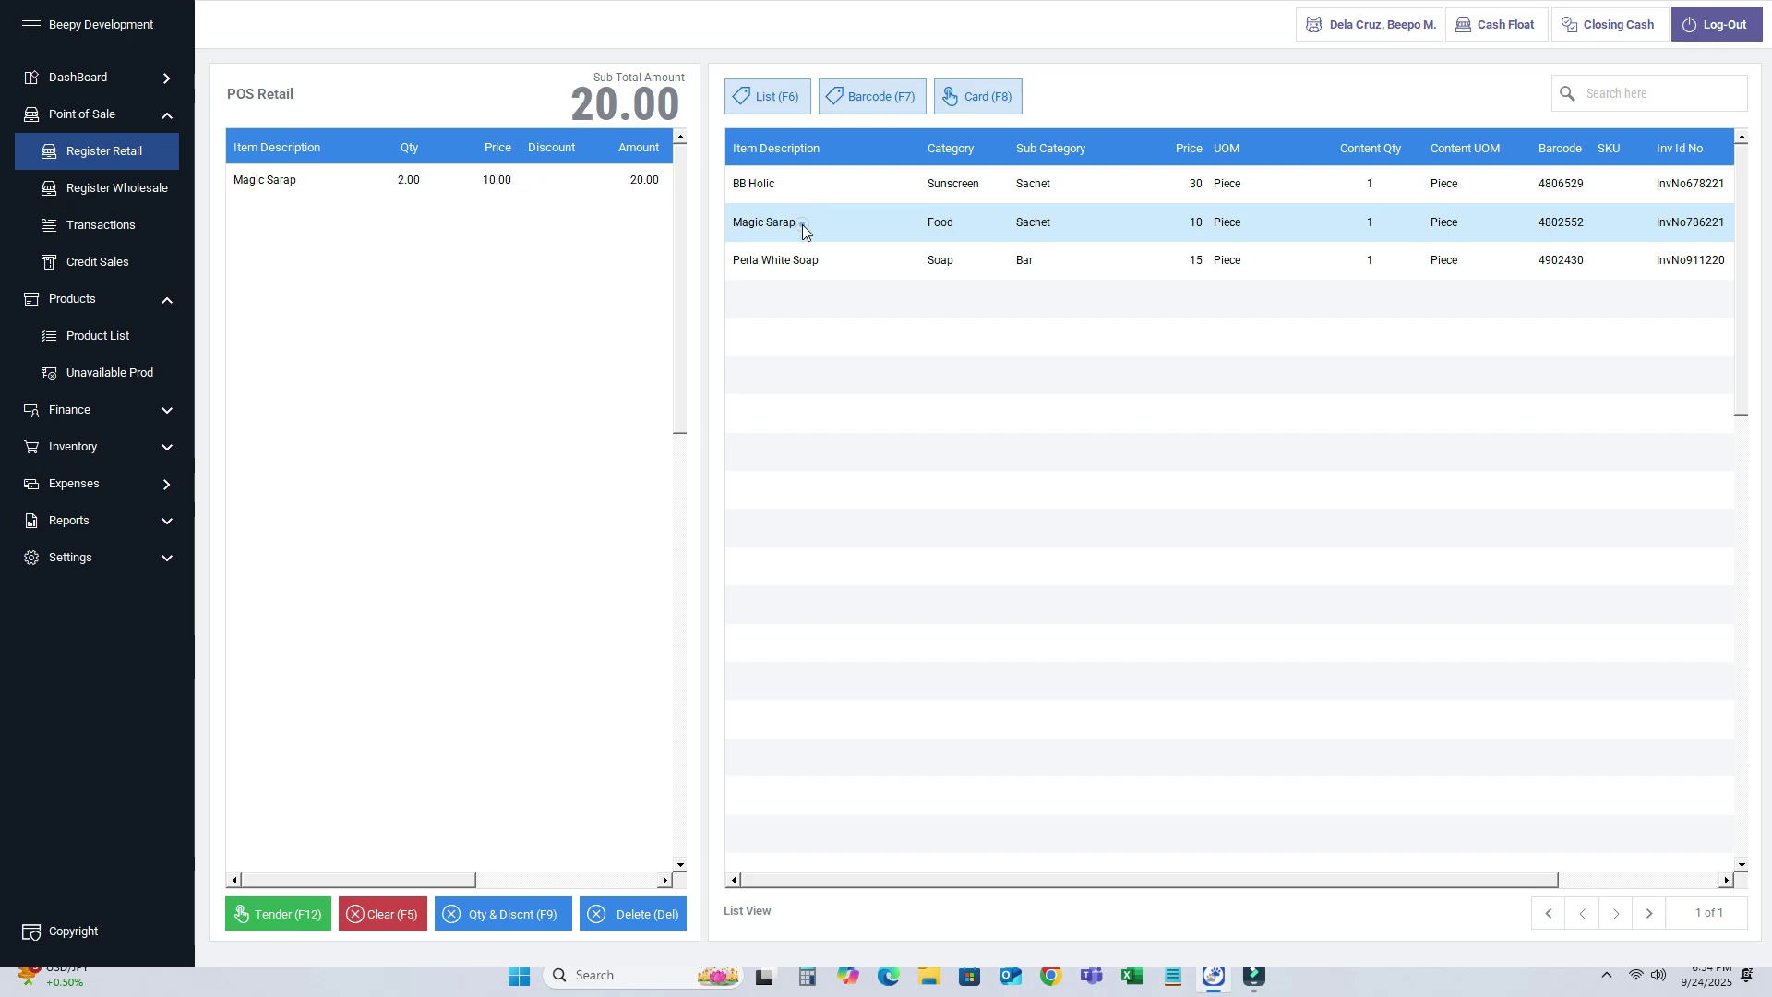
{"action": "left_click", "coordinate": [376, 917]}
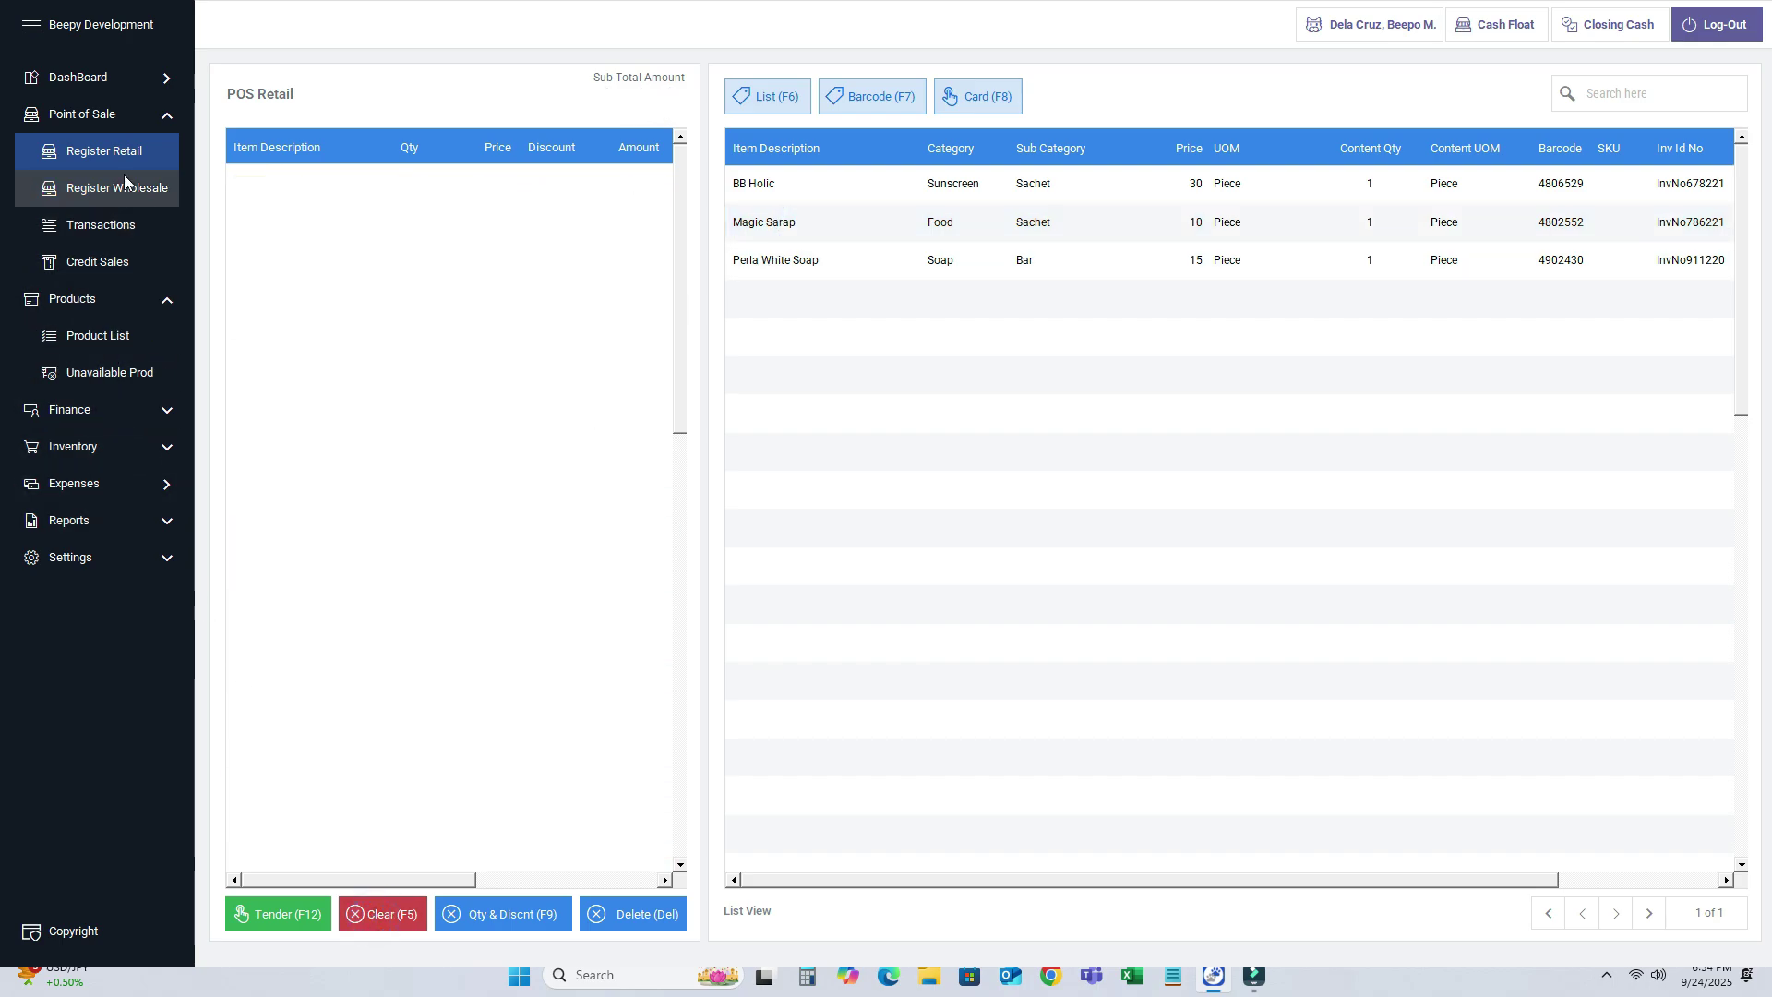
Start a new assembled product from the product list and add 1 piece of Magic Sarap from inventory as its component.
{"action": "left_click", "coordinate": [83, 349]}
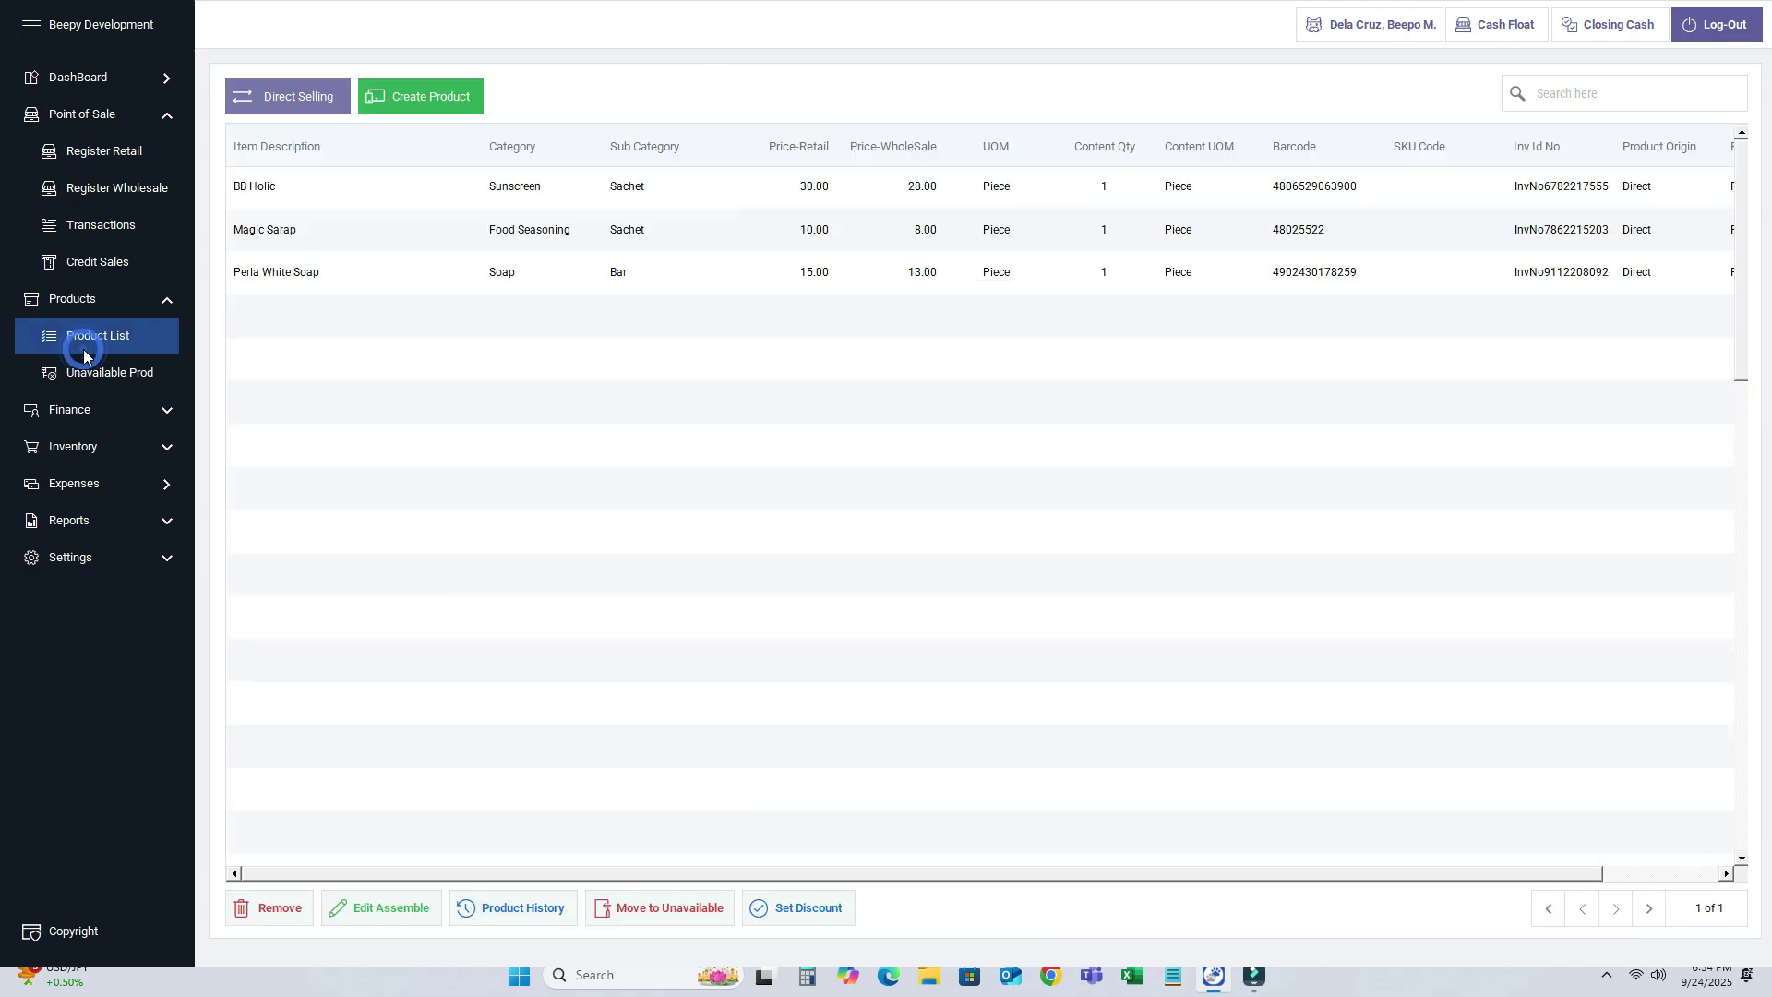
{"action": "left_click", "coordinate": [436, 98]}
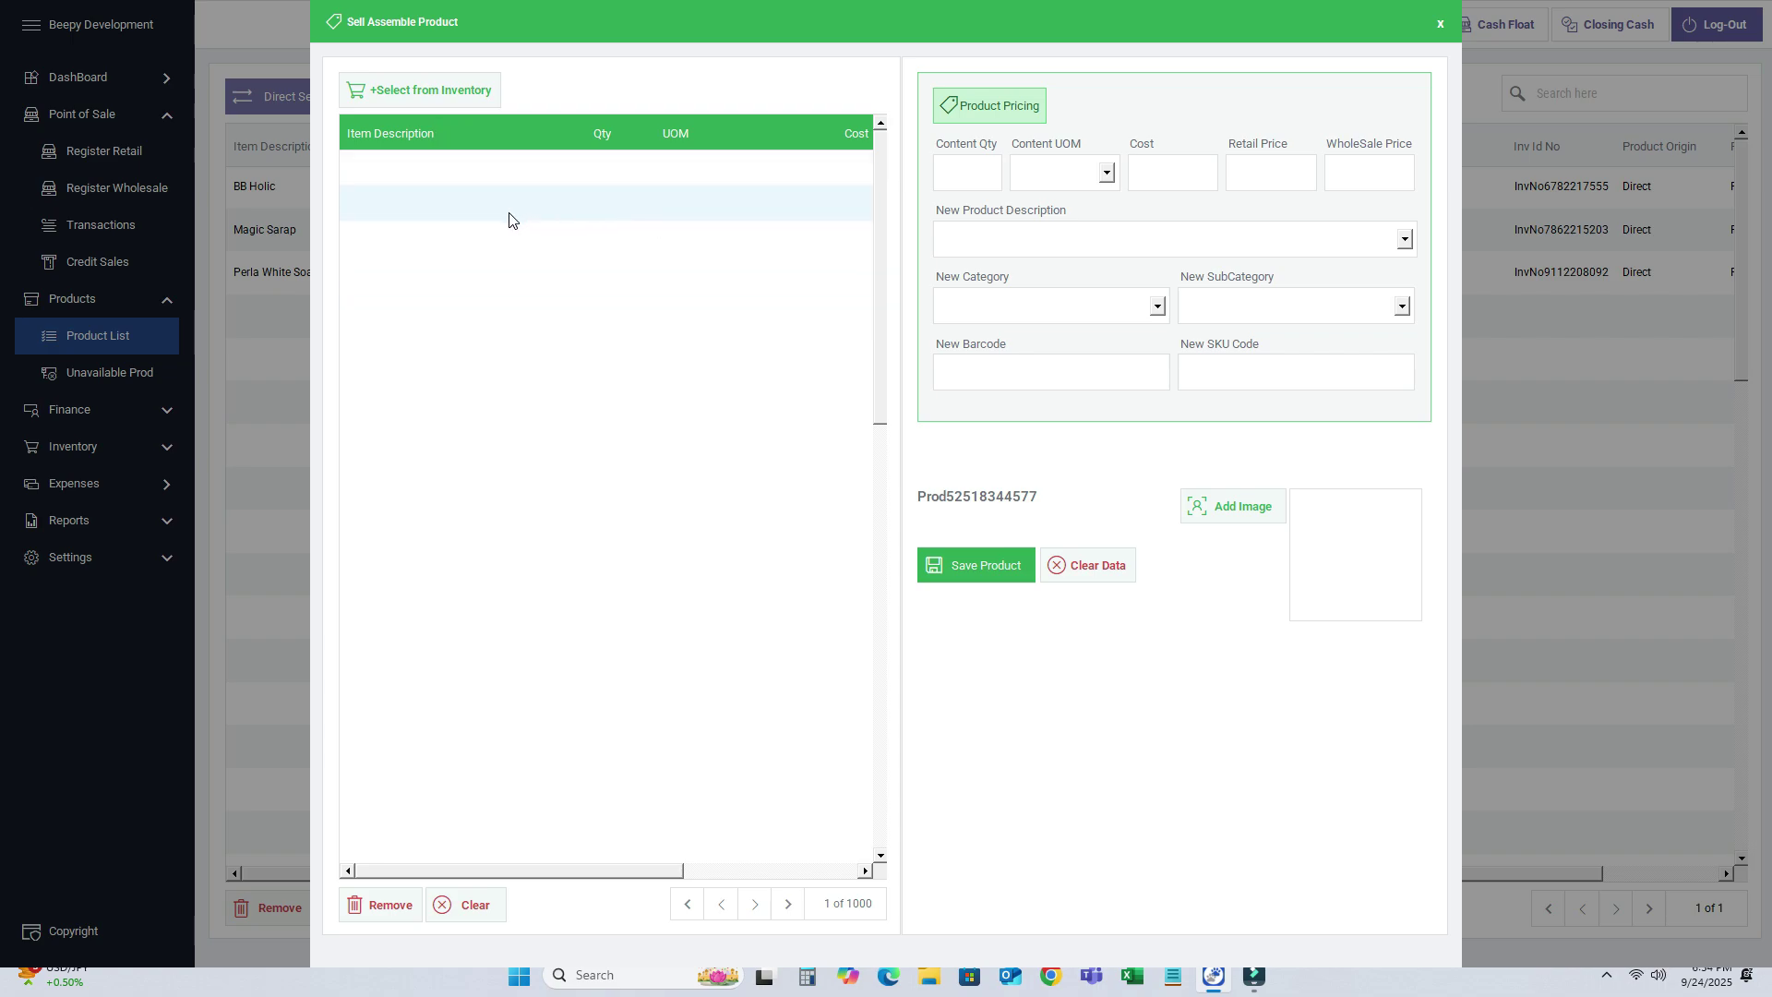
{"action": "left_click", "coordinate": [435, 90]}
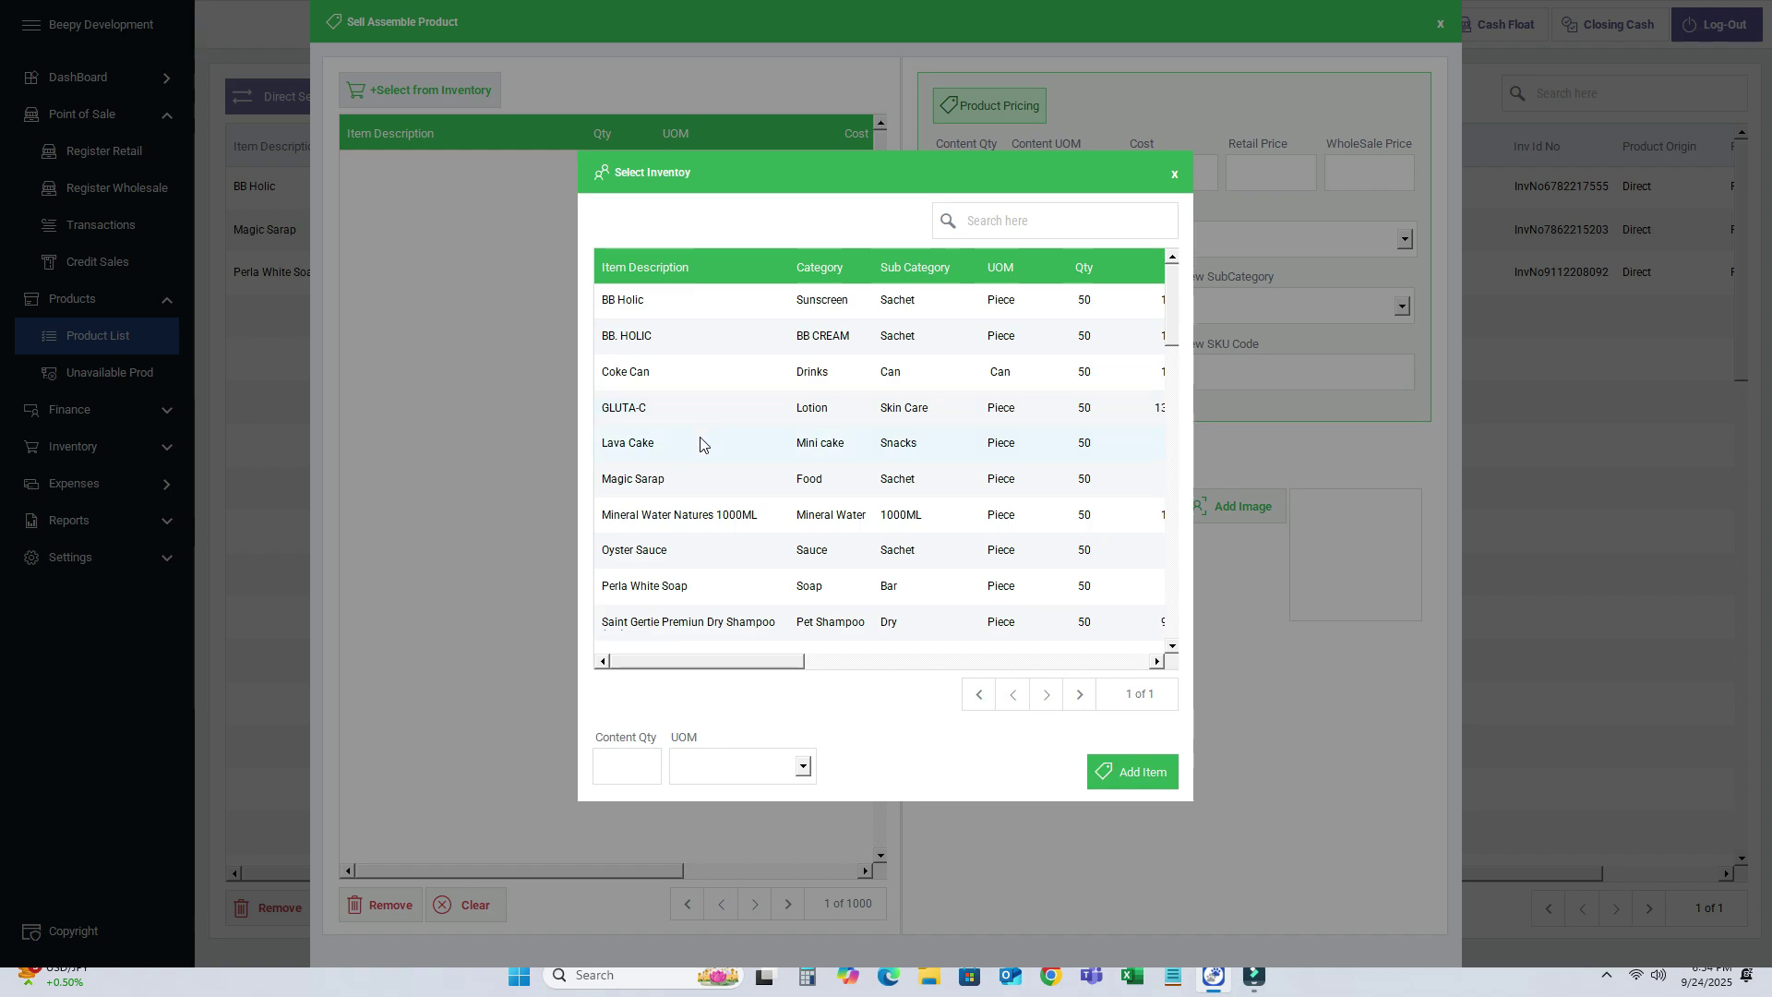
{"action": "left_click", "coordinate": [693, 487]}
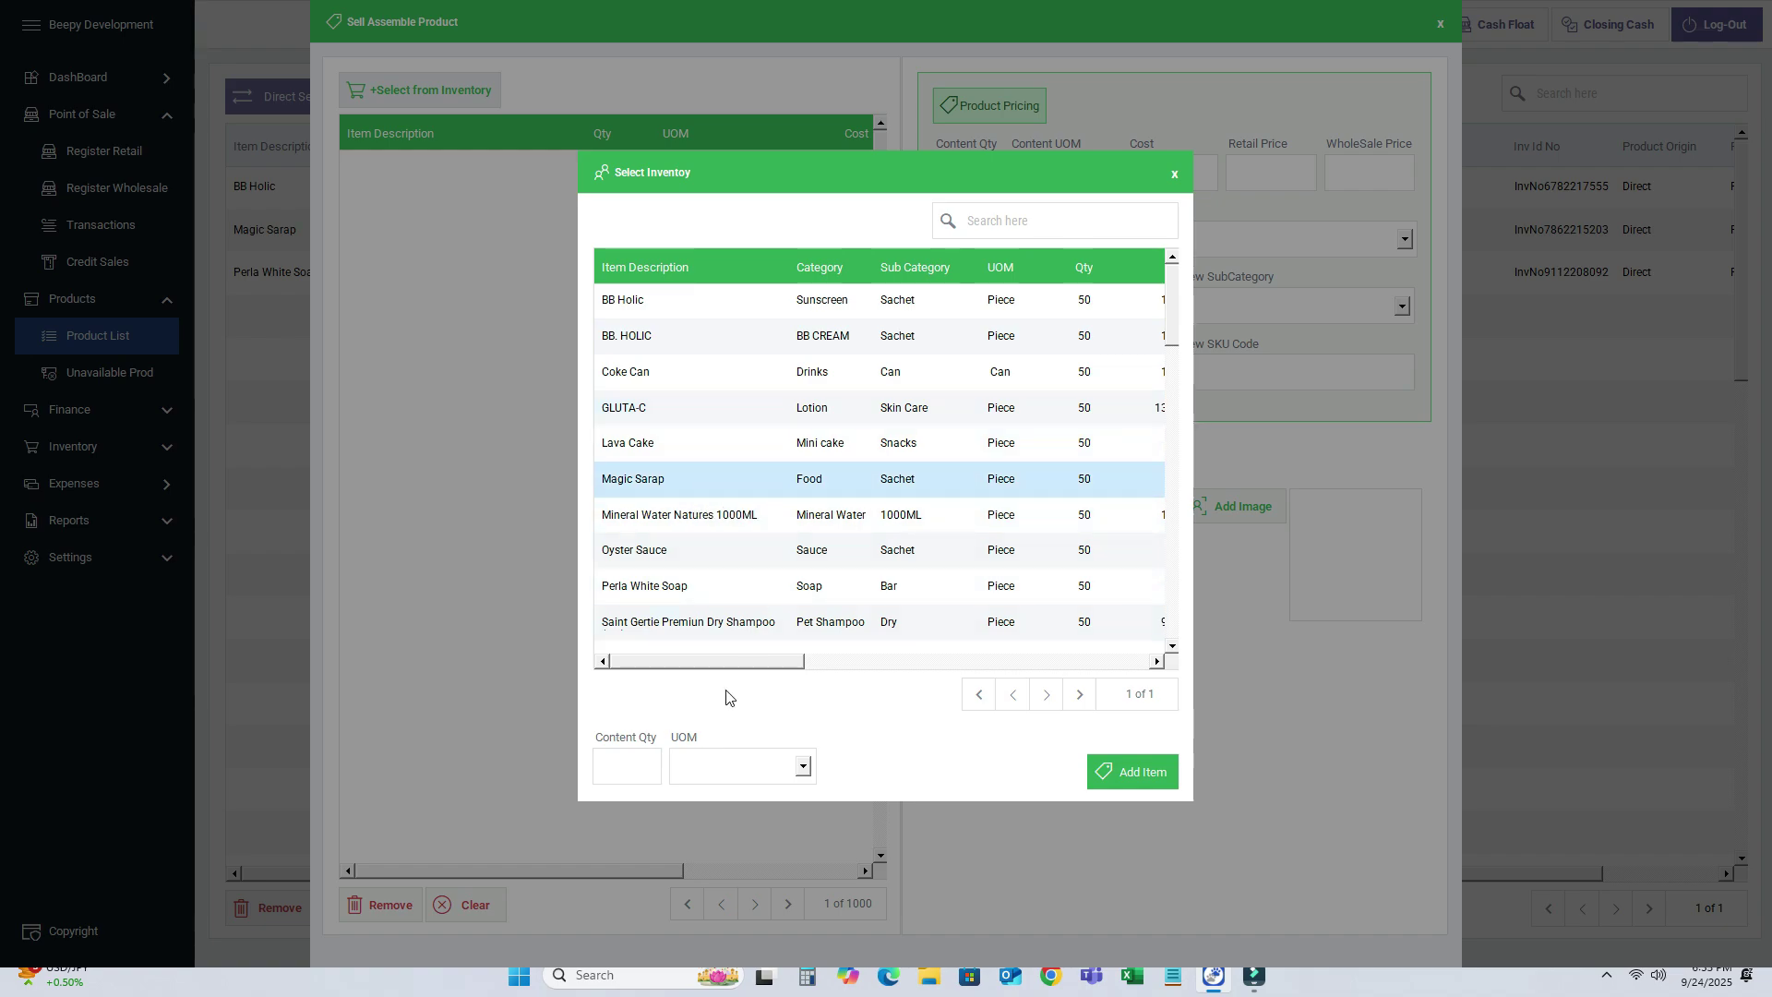
{"action": "left_click", "coordinate": [624, 773]}
{"action": "left_click", "coordinate": [802, 767]}
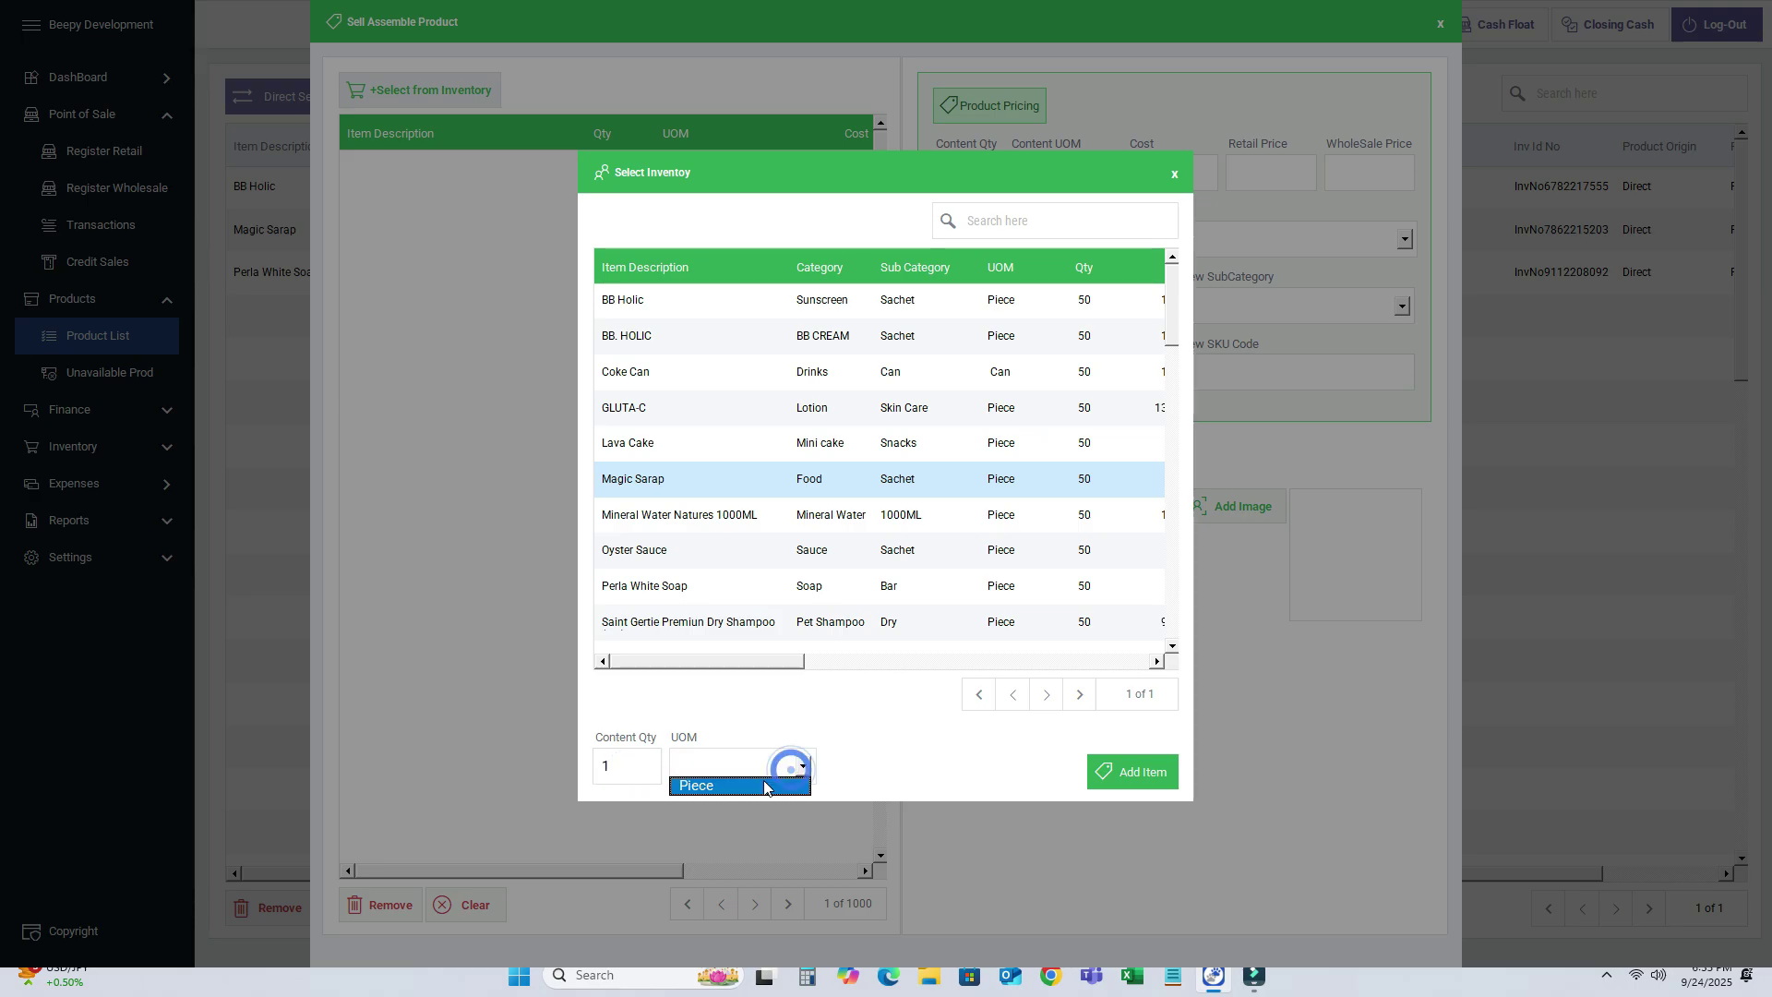
{"action": "left_click", "coordinate": [764, 784]}
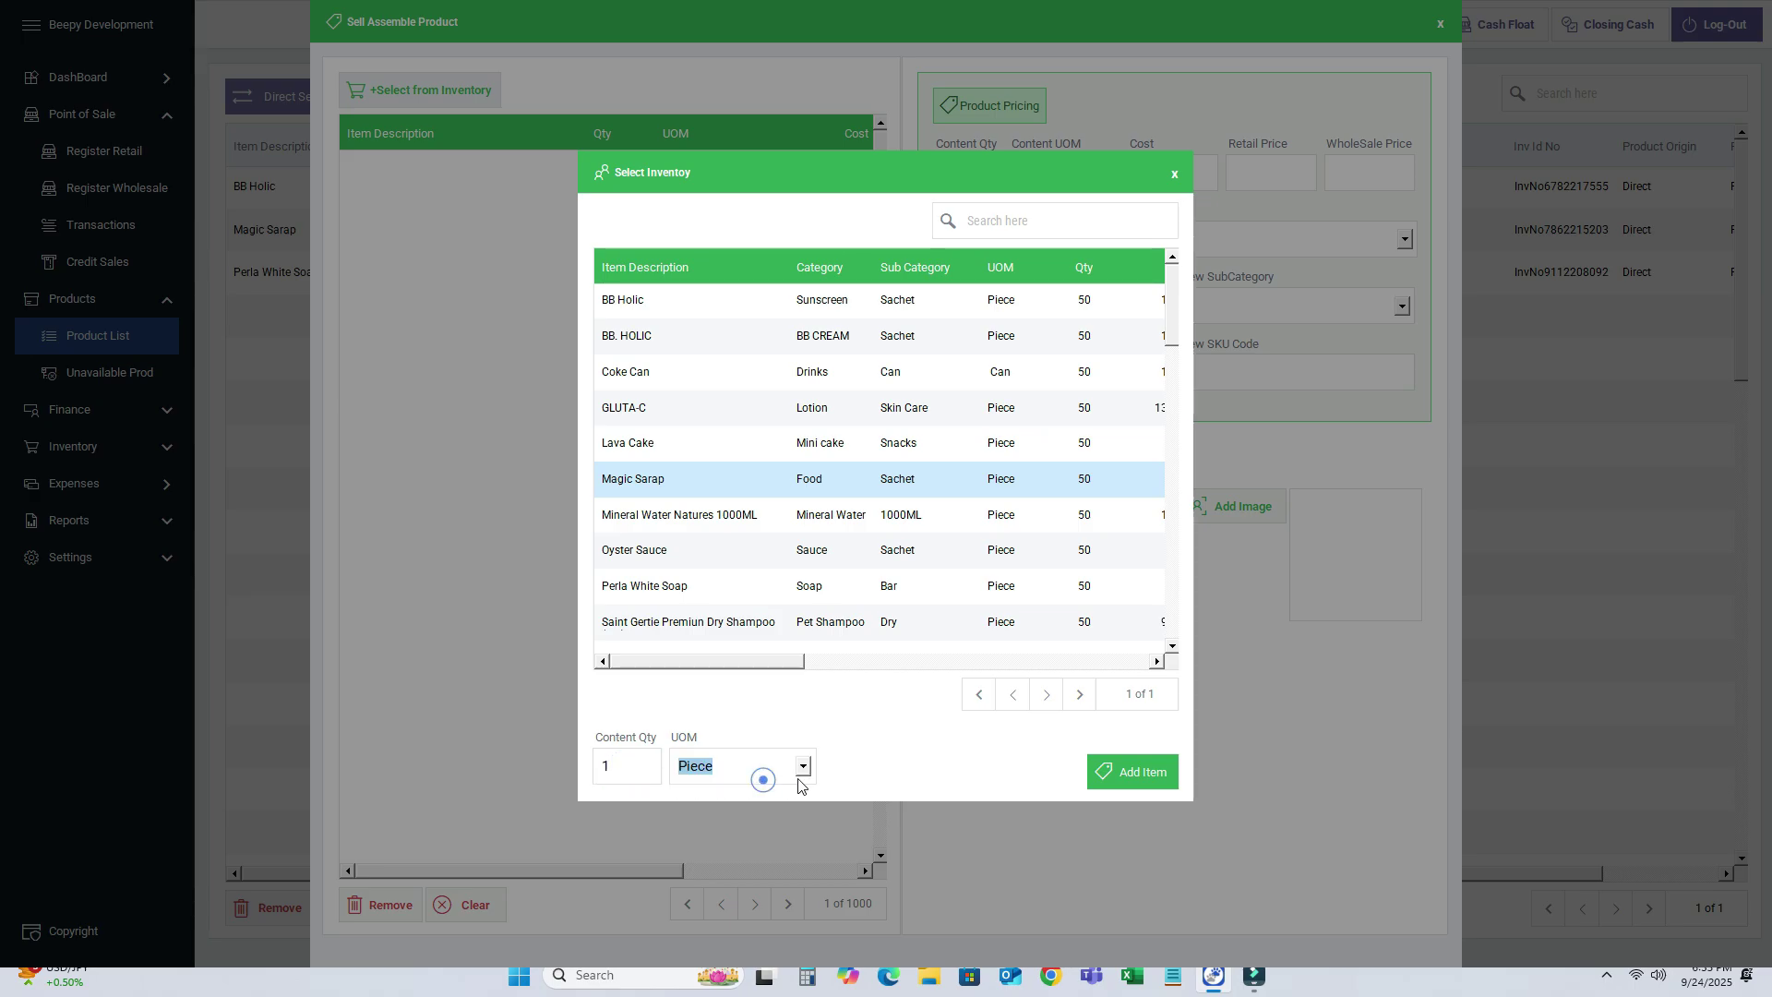
{"action": "left_click", "coordinate": [1133, 778]}
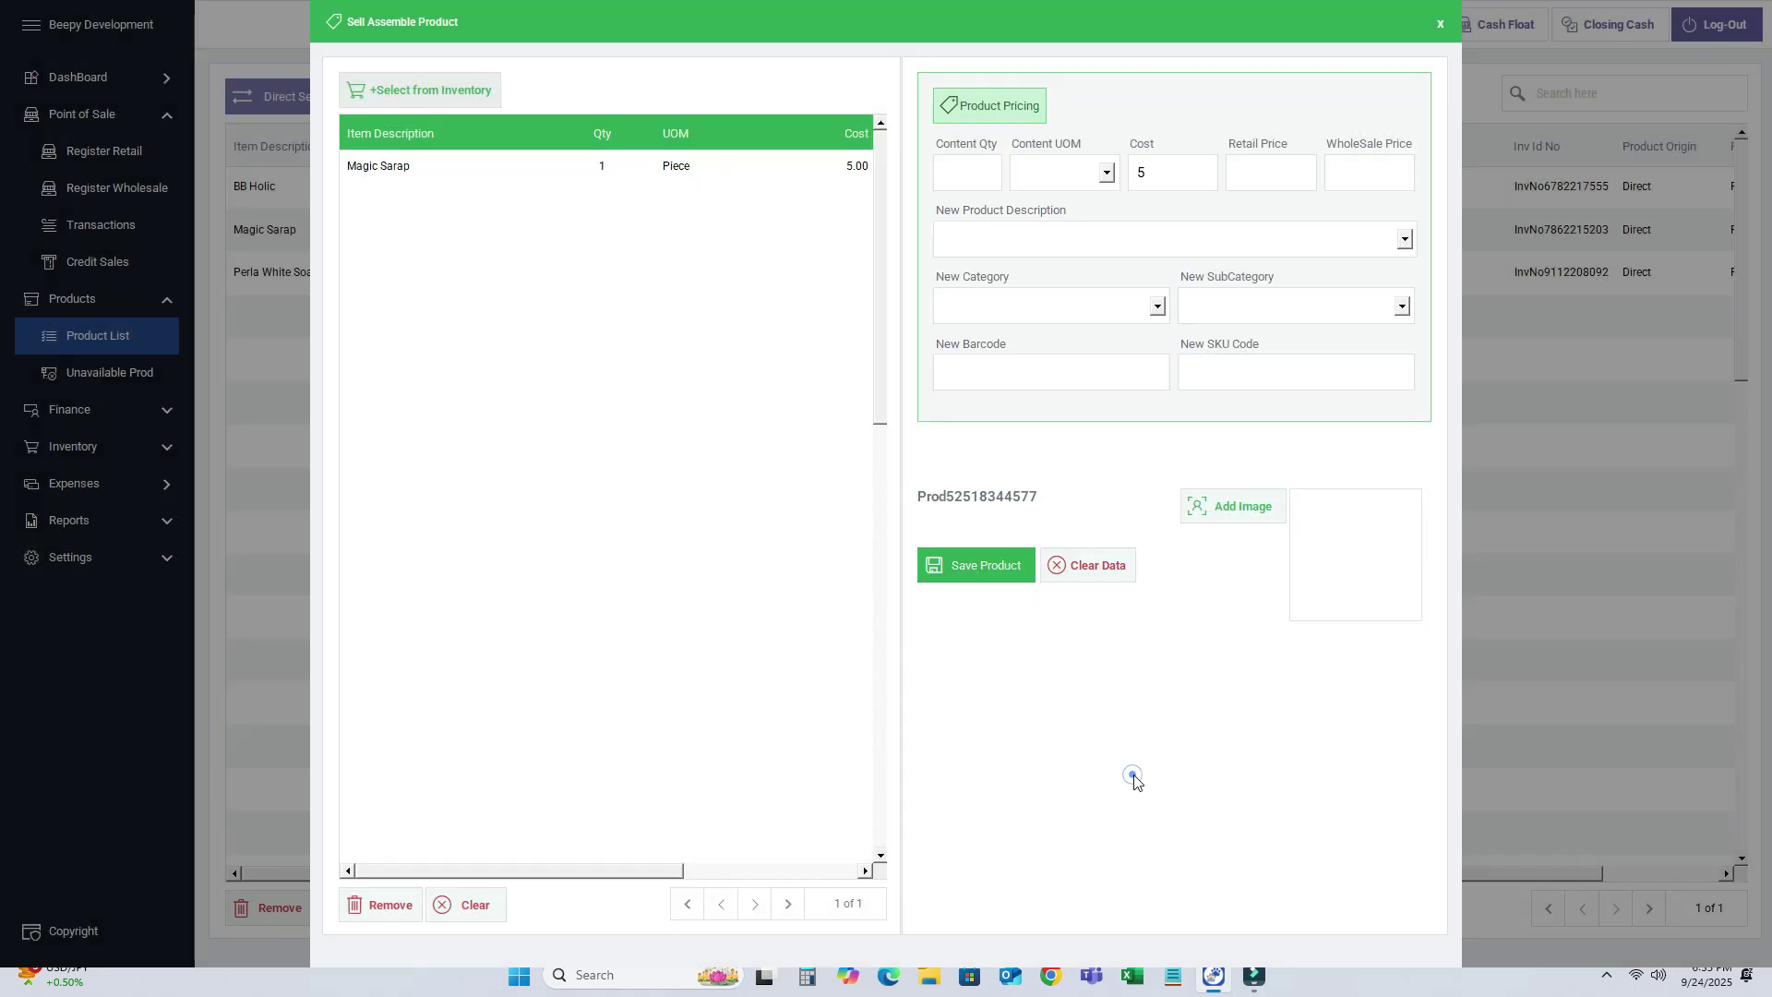
Add 1 piece of Oyster Sauce from inventory as a component of the assembled product.
{"action": "left_click", "coordinate": [469, 85]}
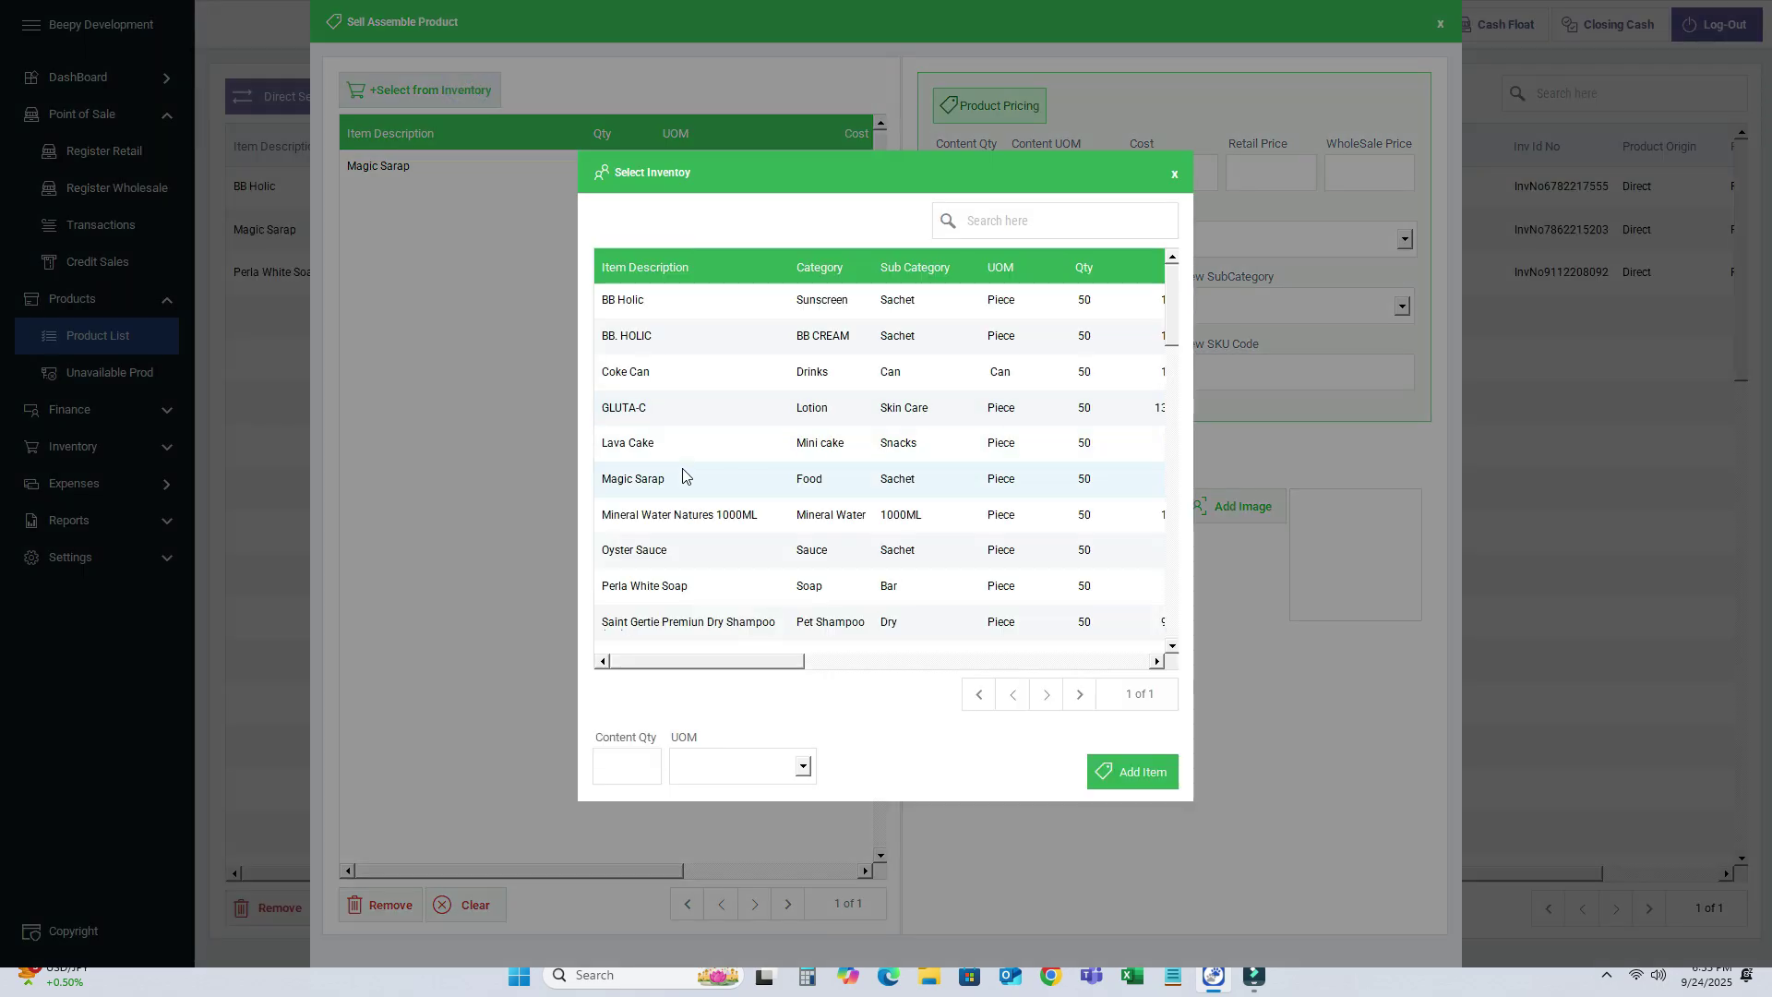
{"action": "left_click", "coordinate": [691, 554]}
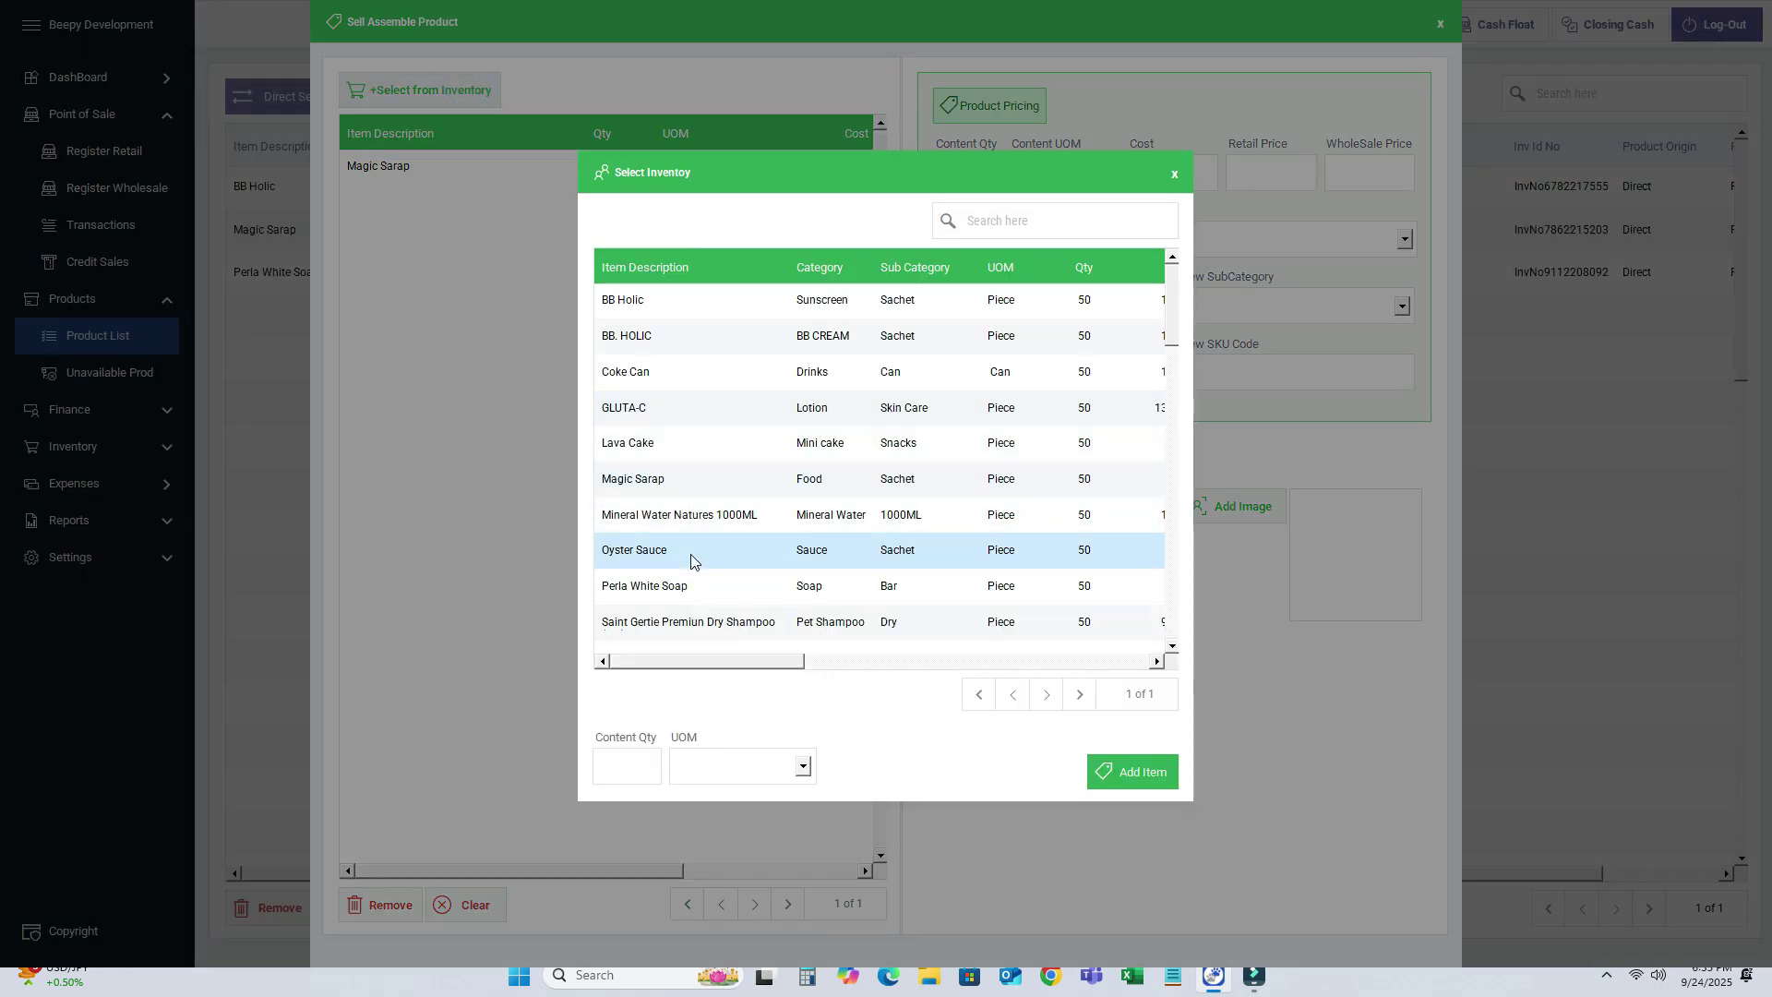
{"action": "left_click", "coordinate": [616, 766]}
{"action": "type", "text": "1"}
{"action": "left_click", "coordinate": [695, 774]}
{"action": "left_click", "coordinate": [707, 784]}
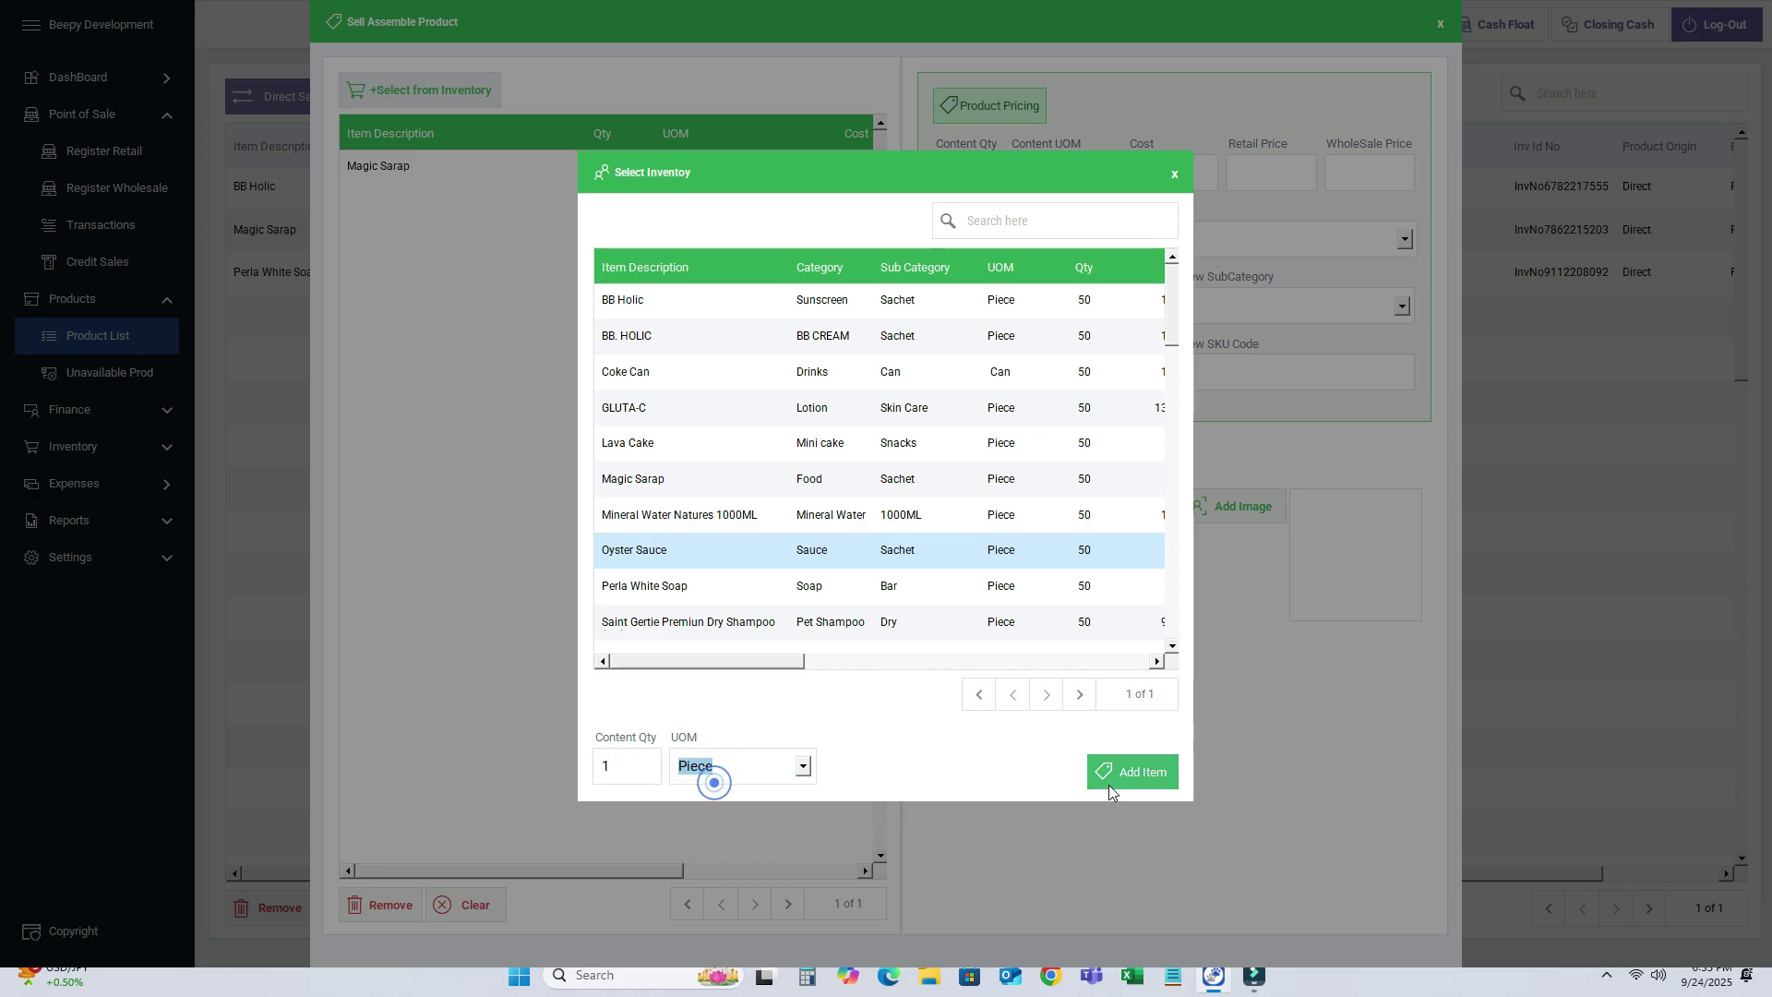
{"action": "left_click", "coordinate": [1113, 772]}
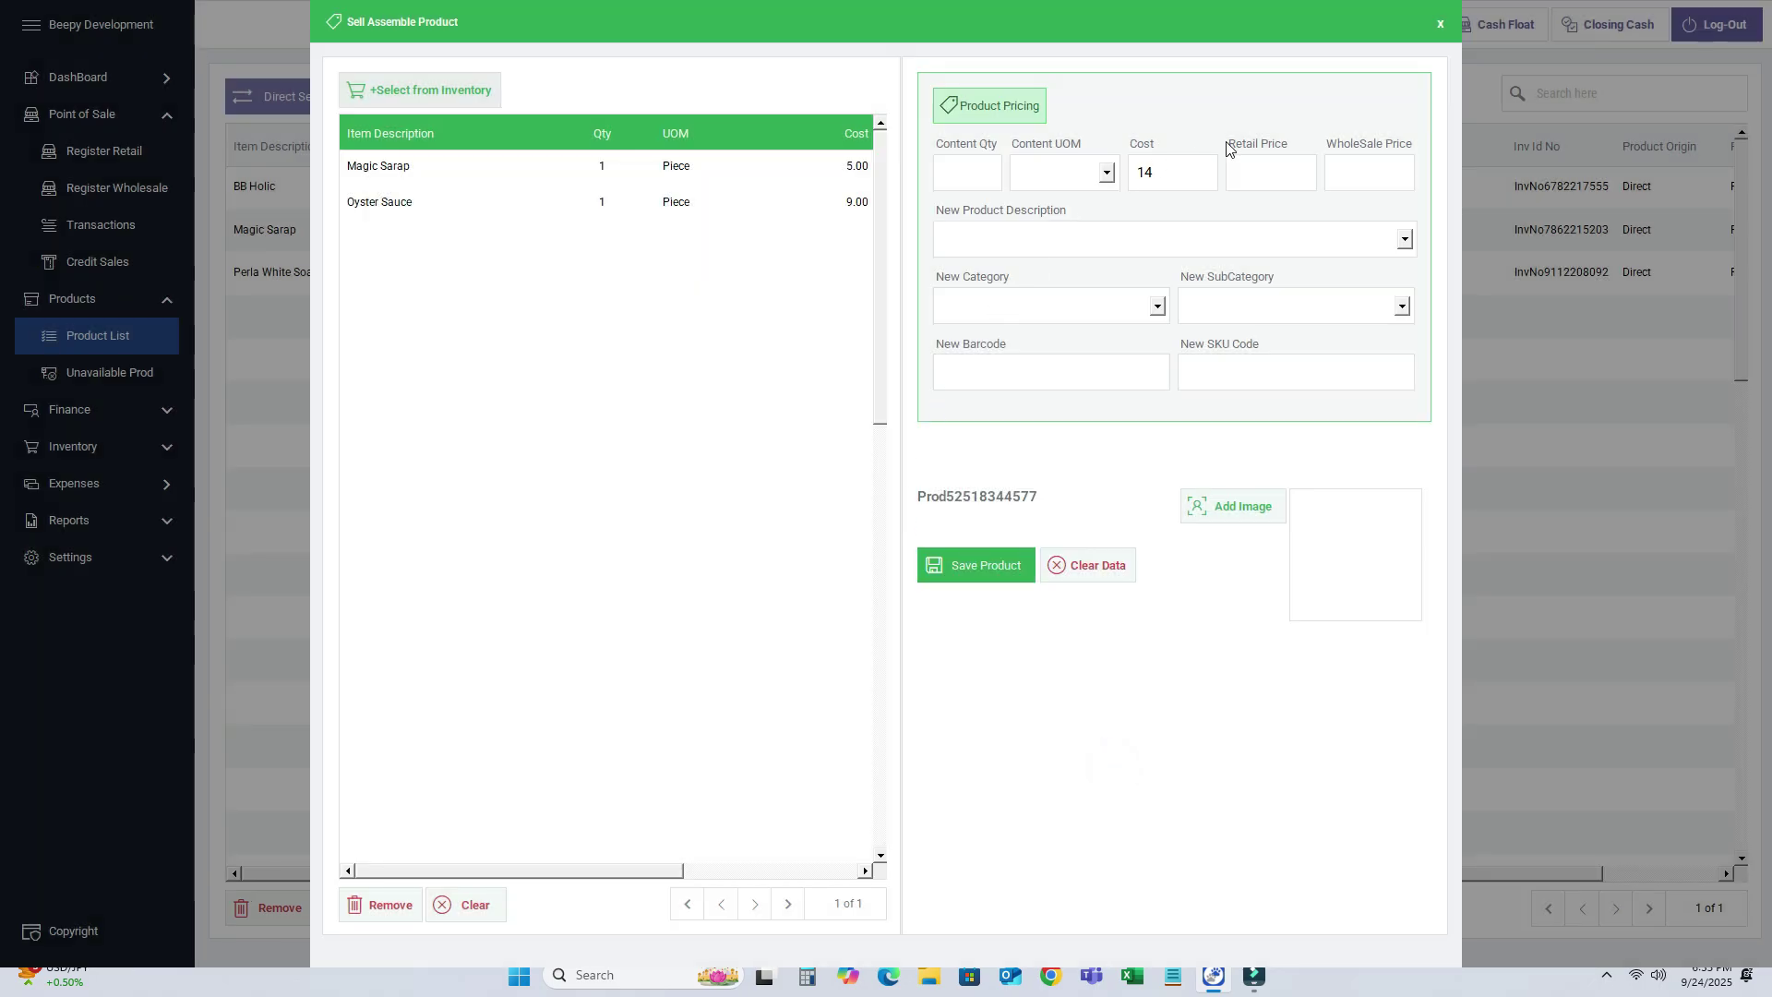
Set the assembled product's content quantity to 1 Pack, retail price to 20 and wholesale price to 18.
{"action": "left_click", "coordinate": [959, 173]}
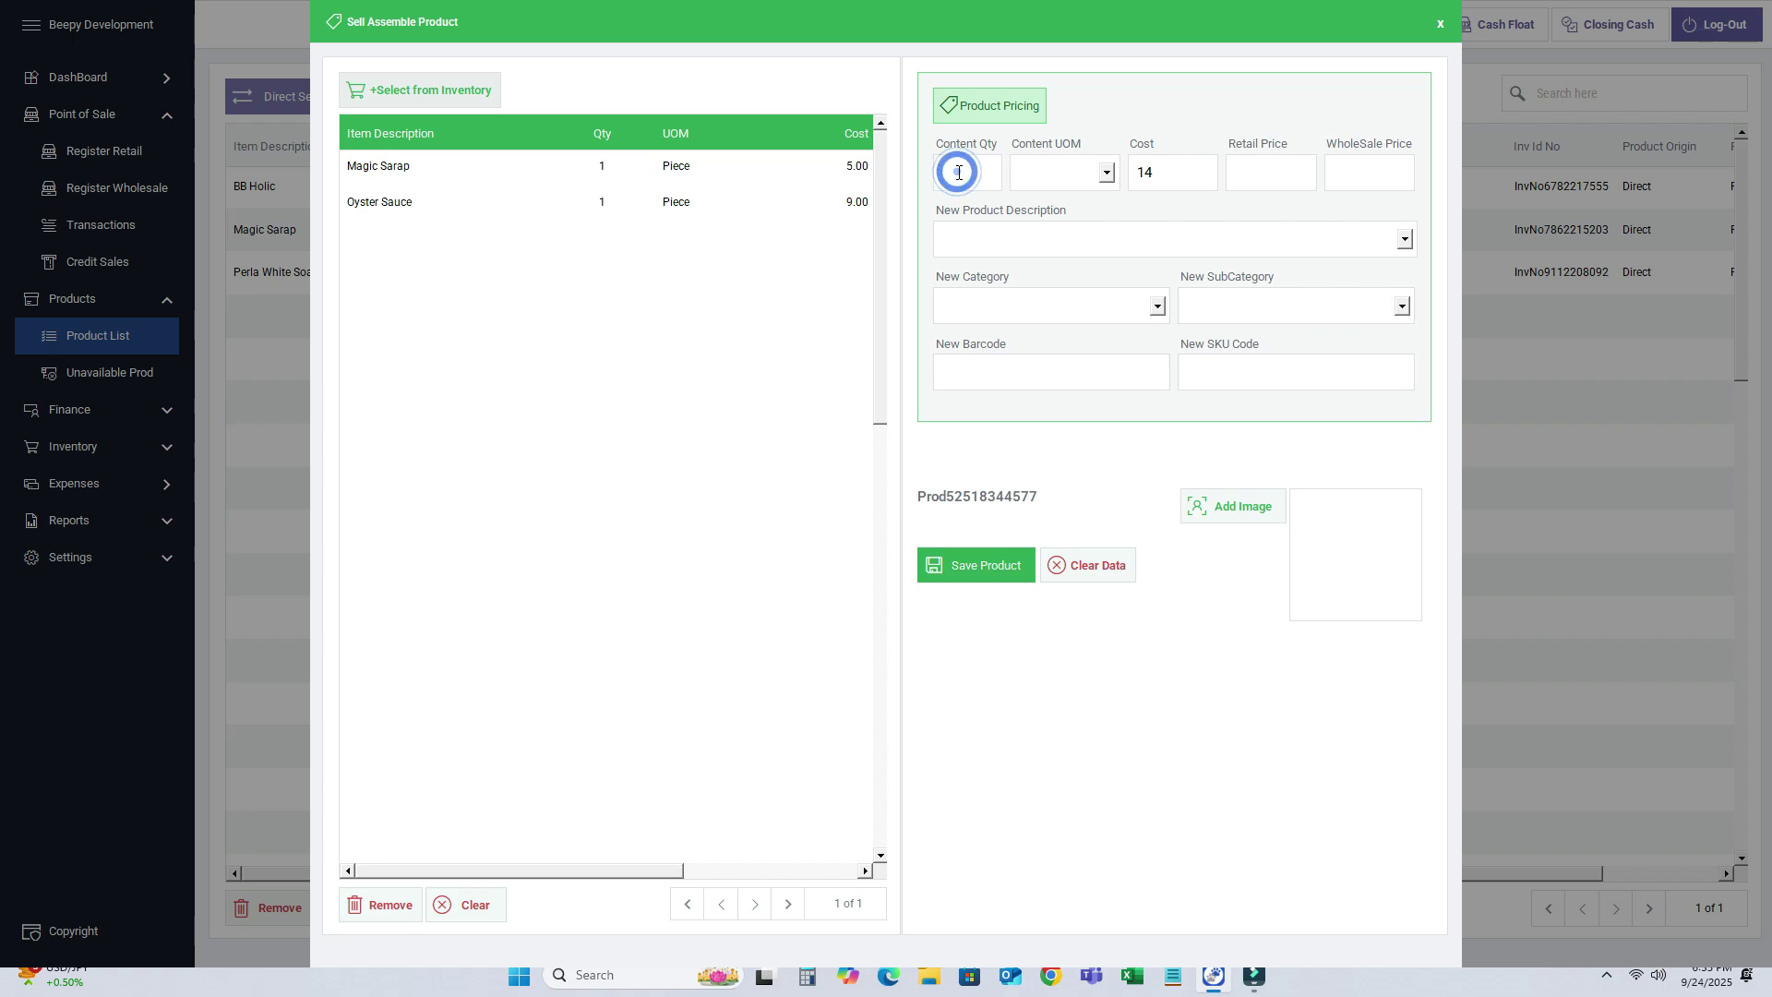
{"action": "type", "text": "1"}
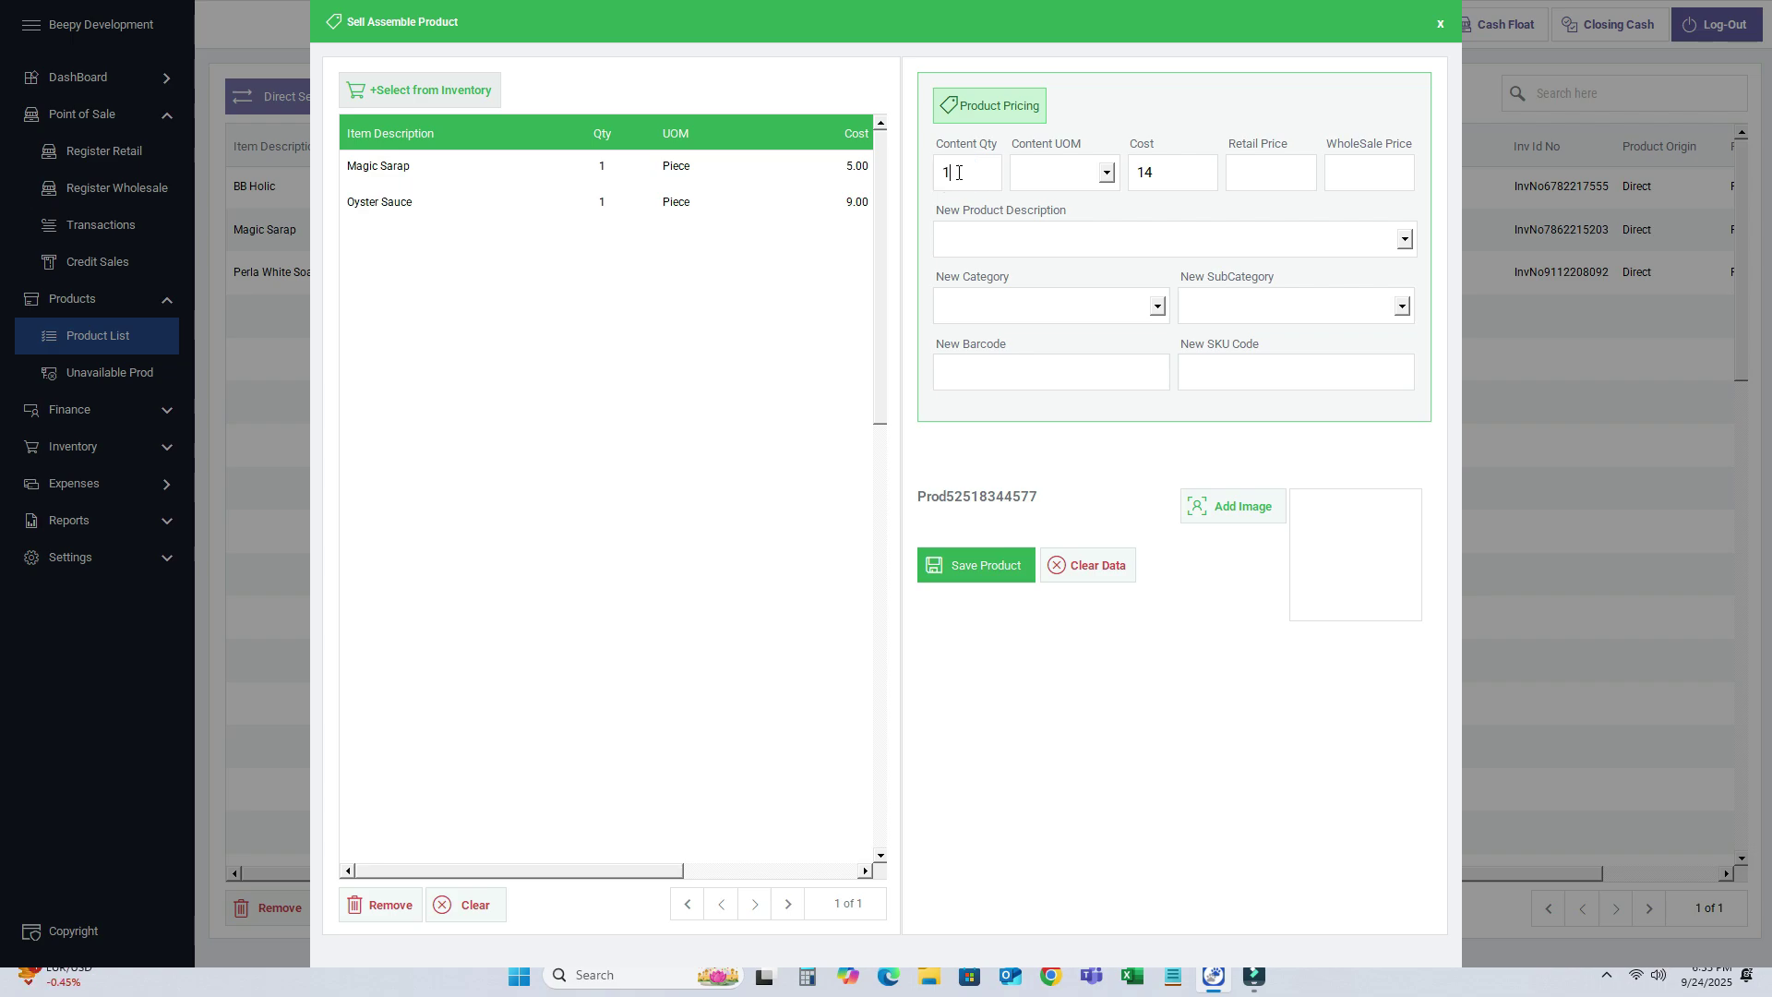
{"action": "left_click", "coordinate": [1106, 172]}
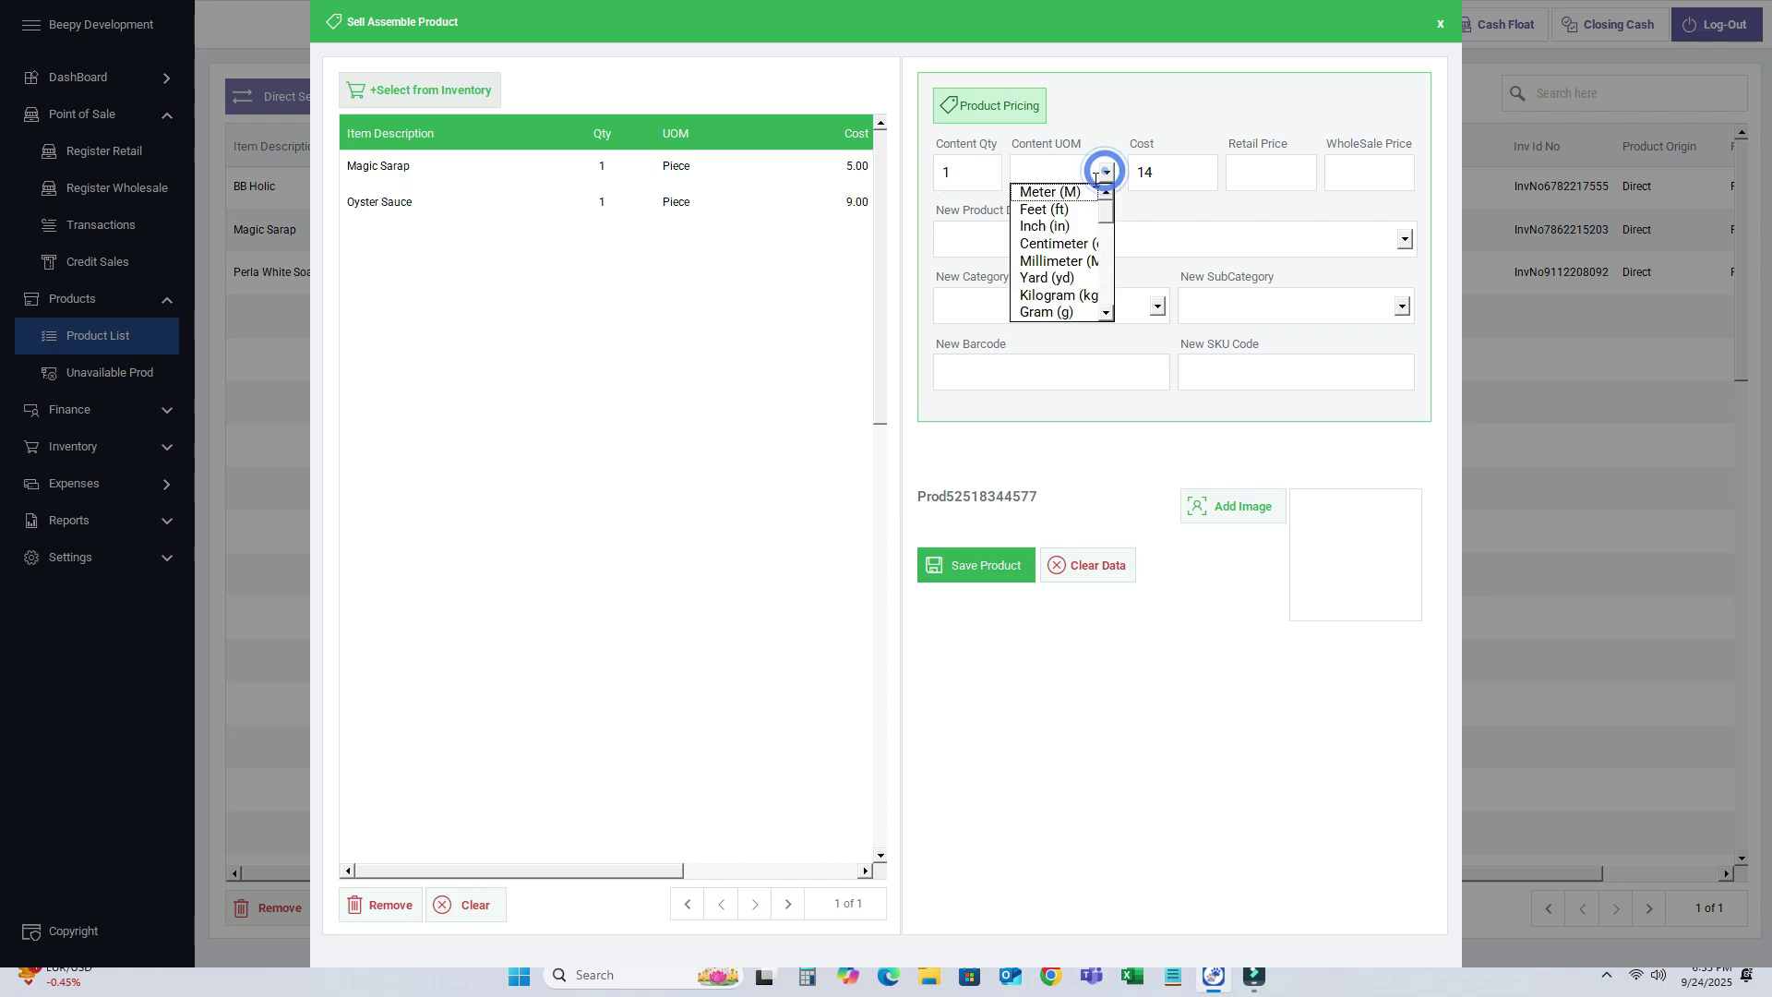
{"action": "scroll", "coordinate": [1086, 254], "scroll_direction": "down", "scroll_amount": 5}
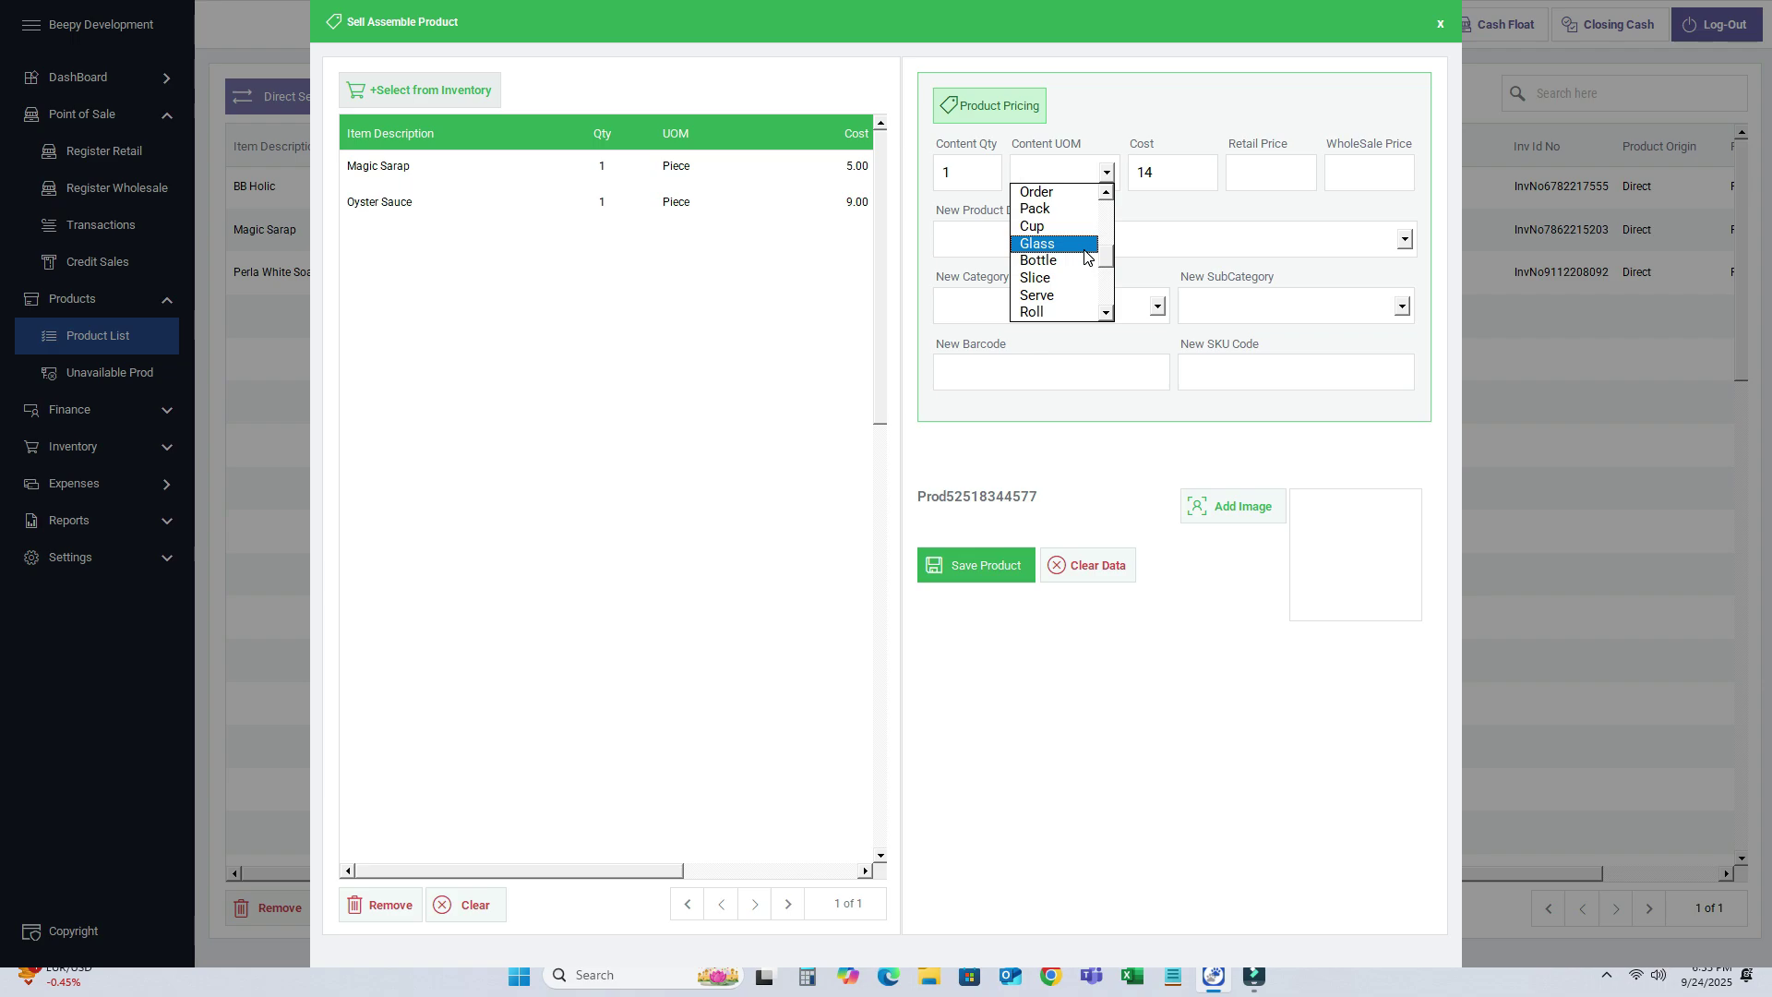
{"action": "left_click", "coordinate": [1067, 211]}
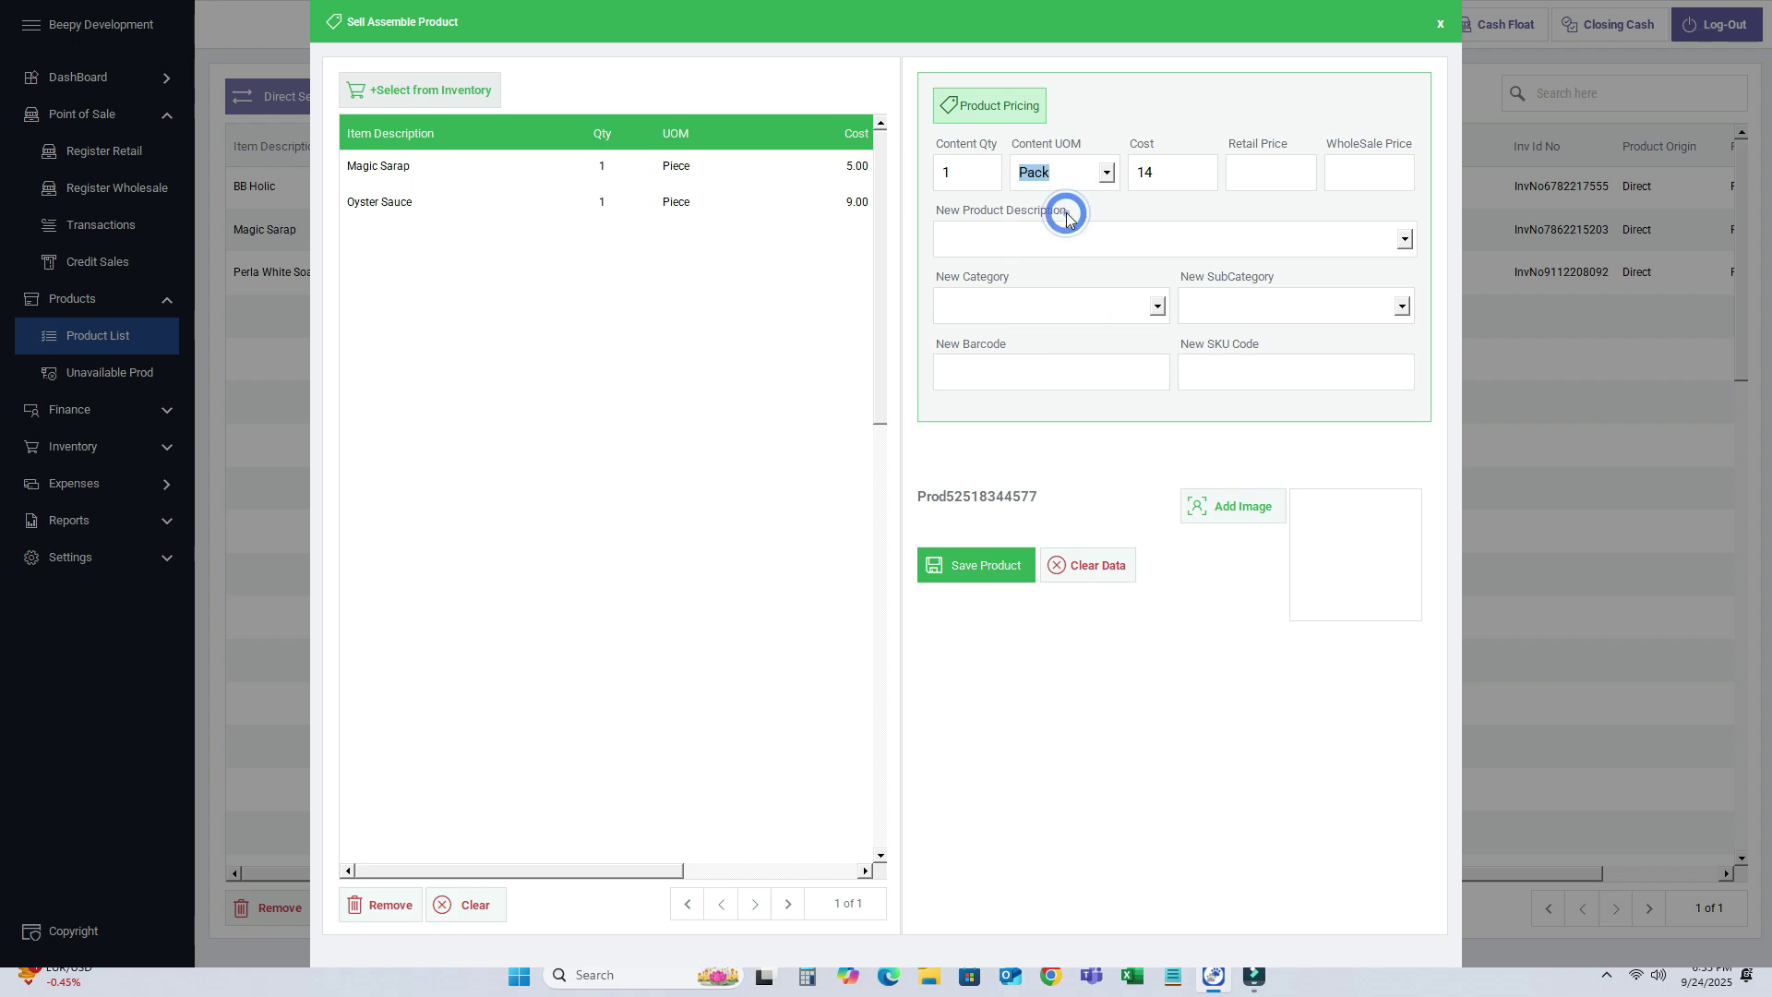
{"action": "left_click", "coordinate": [1267, 171]}
{"action": "left_click", "coordinate": [1352, 169]}
{"action": "type", "text": "18"}
Describe the assembled product as "Magix Sarap with Oyster Sauce", category Food, subcategory Sachet, and save it without barcode or SKU code.
{"action": "left_click", "coordinate": [1105, 242]}
{"action": "type", "text": "Magix Sarap with Oyster"}
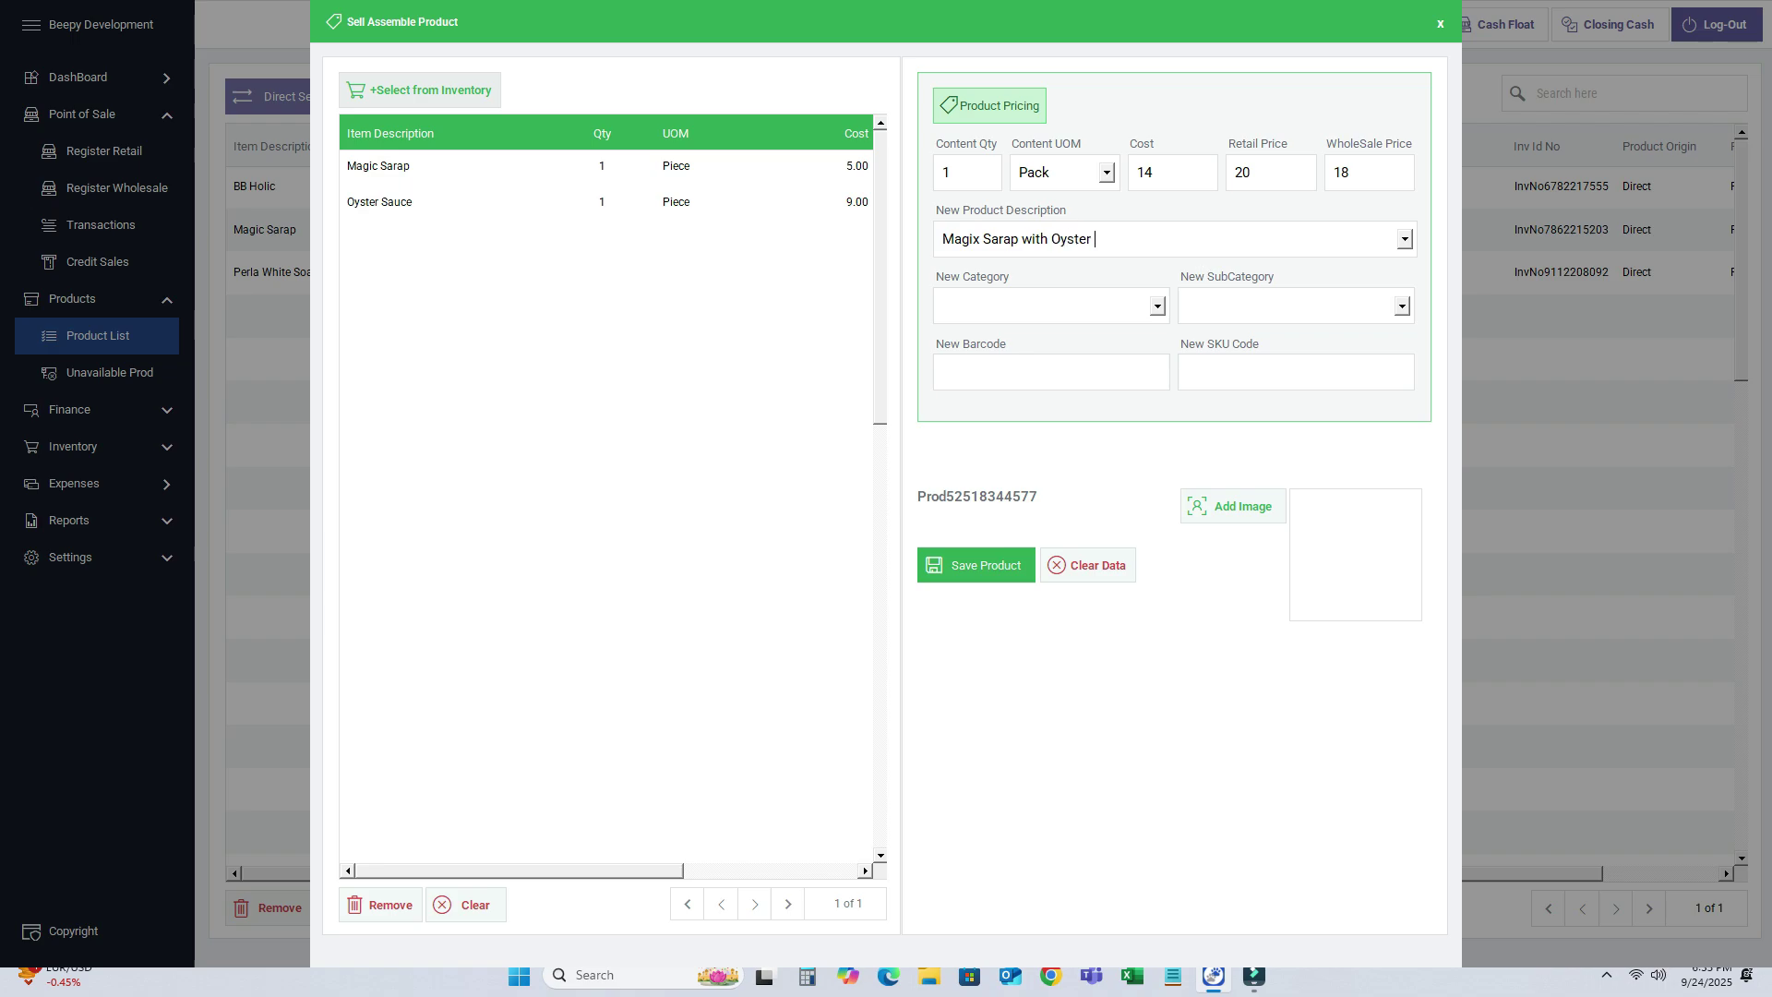
{"action": "type", "text": "Sauce"}
{"action": "left_click", "coordinate": [1073, 307]}
{"action": "type", "text": "Food"}
{"action": "key", "text": "Tab"}
{"action": "type", "text": "Sachet"}
{"action": "left_click", "coordinate": [1058, 373]}
{"action": "left_click", "coordinate": [1237, 371]}
{"action": "left_click", "coordinate": [976, 569]}
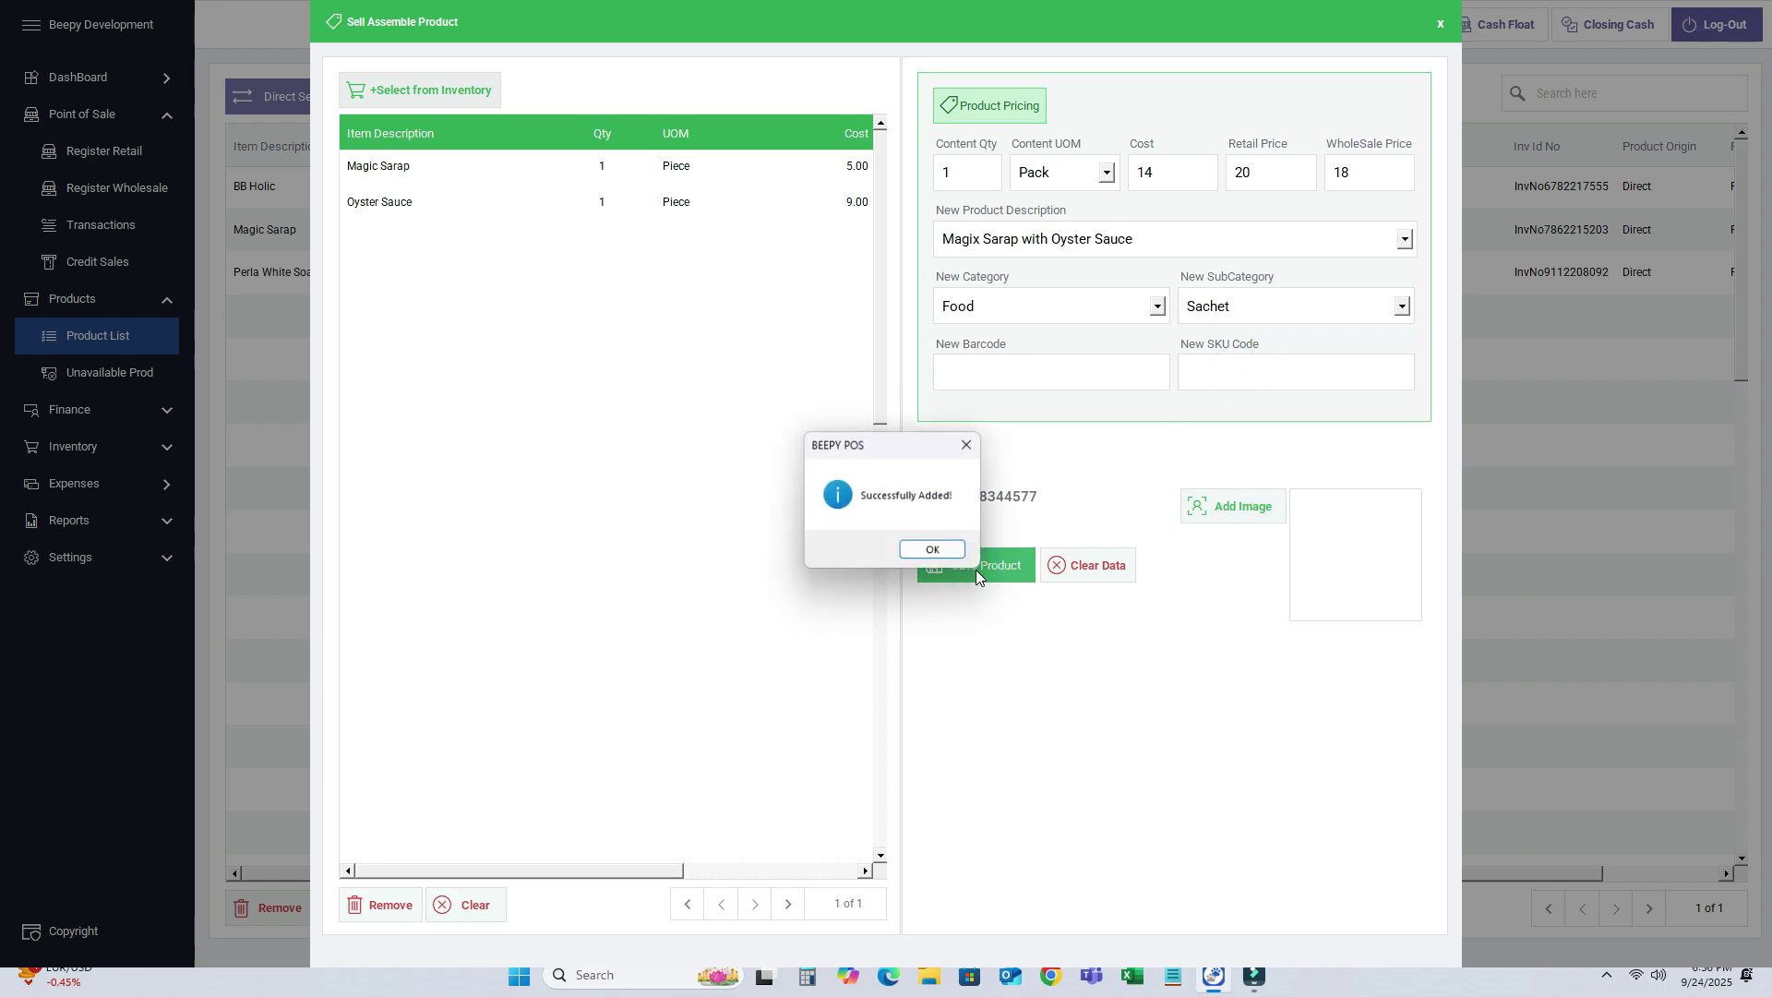
{"action": "left_click", "coordinate": [953, 549]}
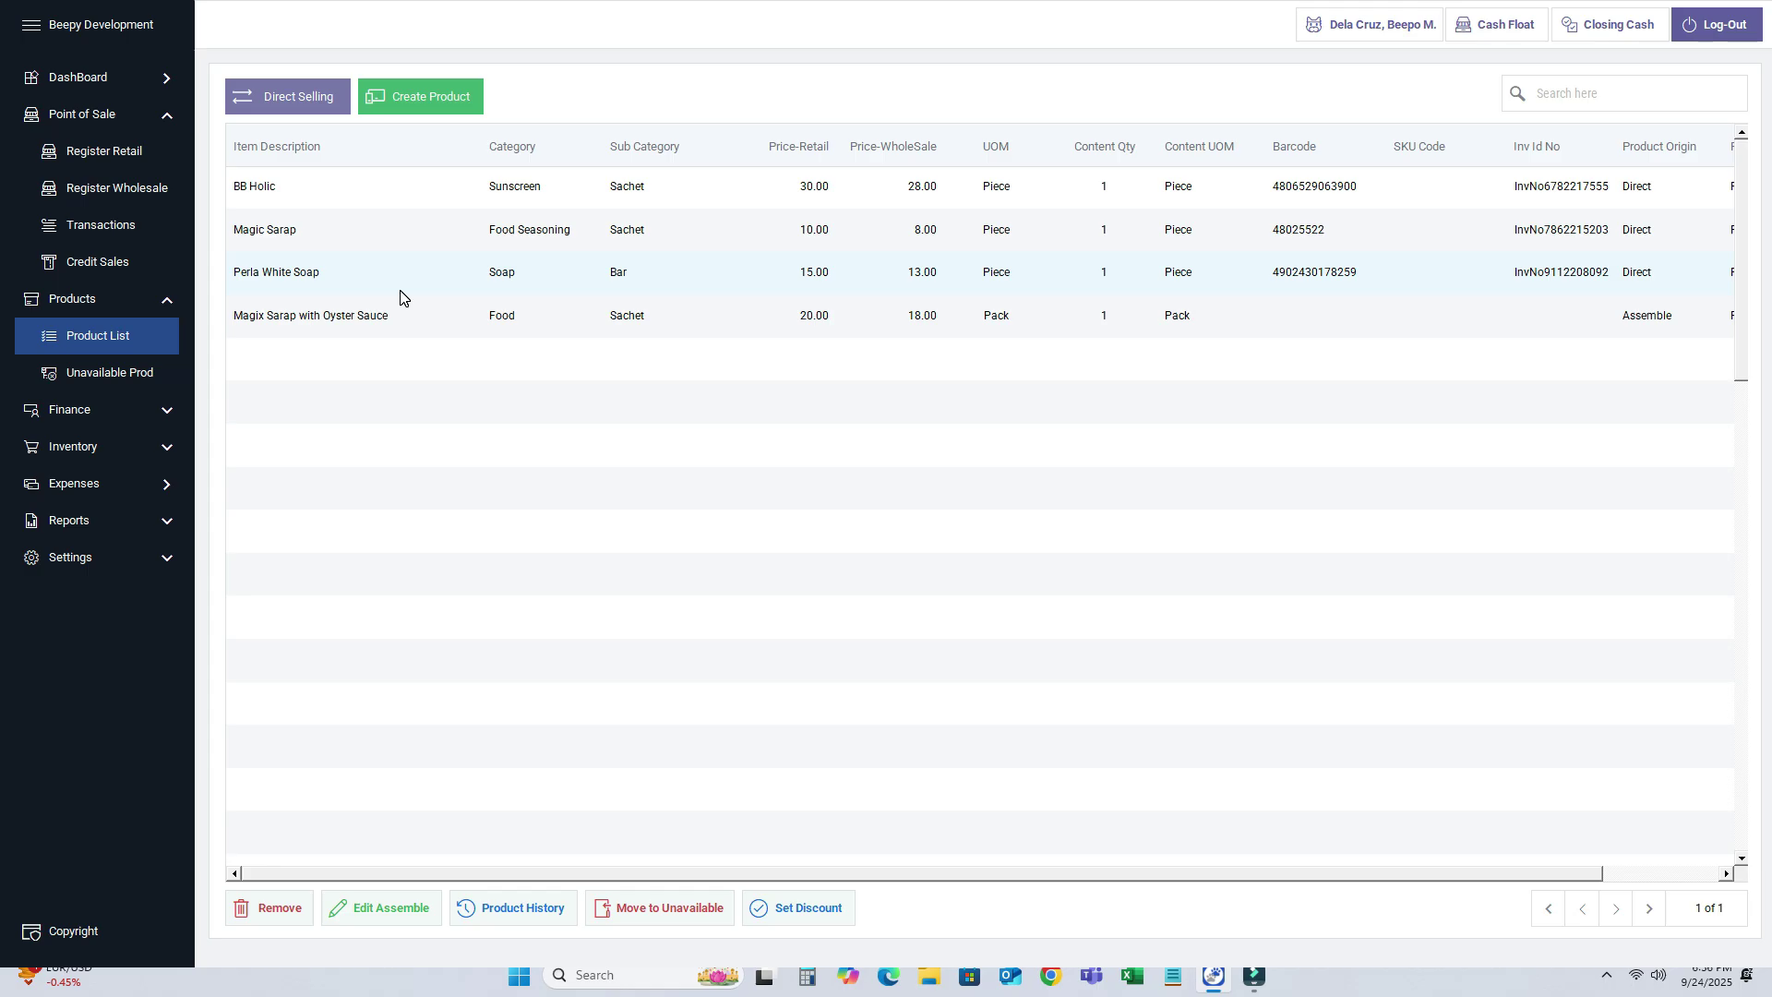
Ring up three Magix Sarap with Oyster Sauce in the retail register, and clear the sale.
{"action": "left_click", "coordinate": [105, 151]}
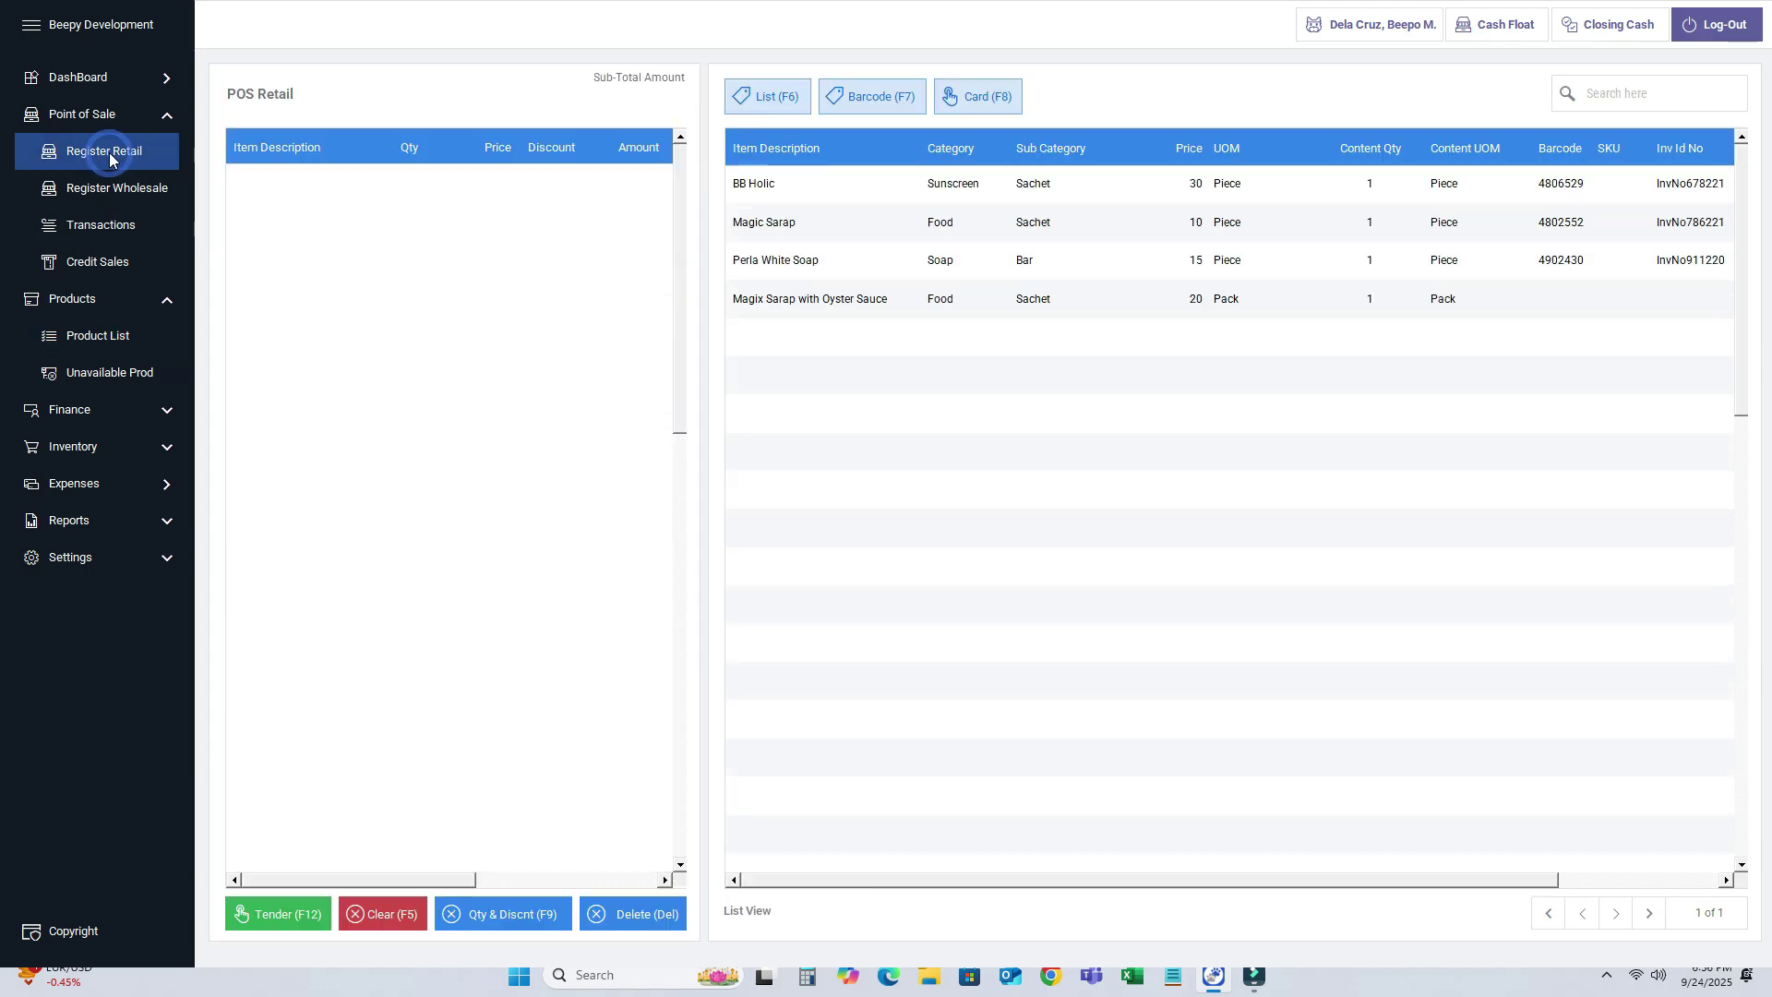
{"action": "left_click", "coordinate": [790, 300]}
{"action": "left_click", "coordinate": [790, 302]}
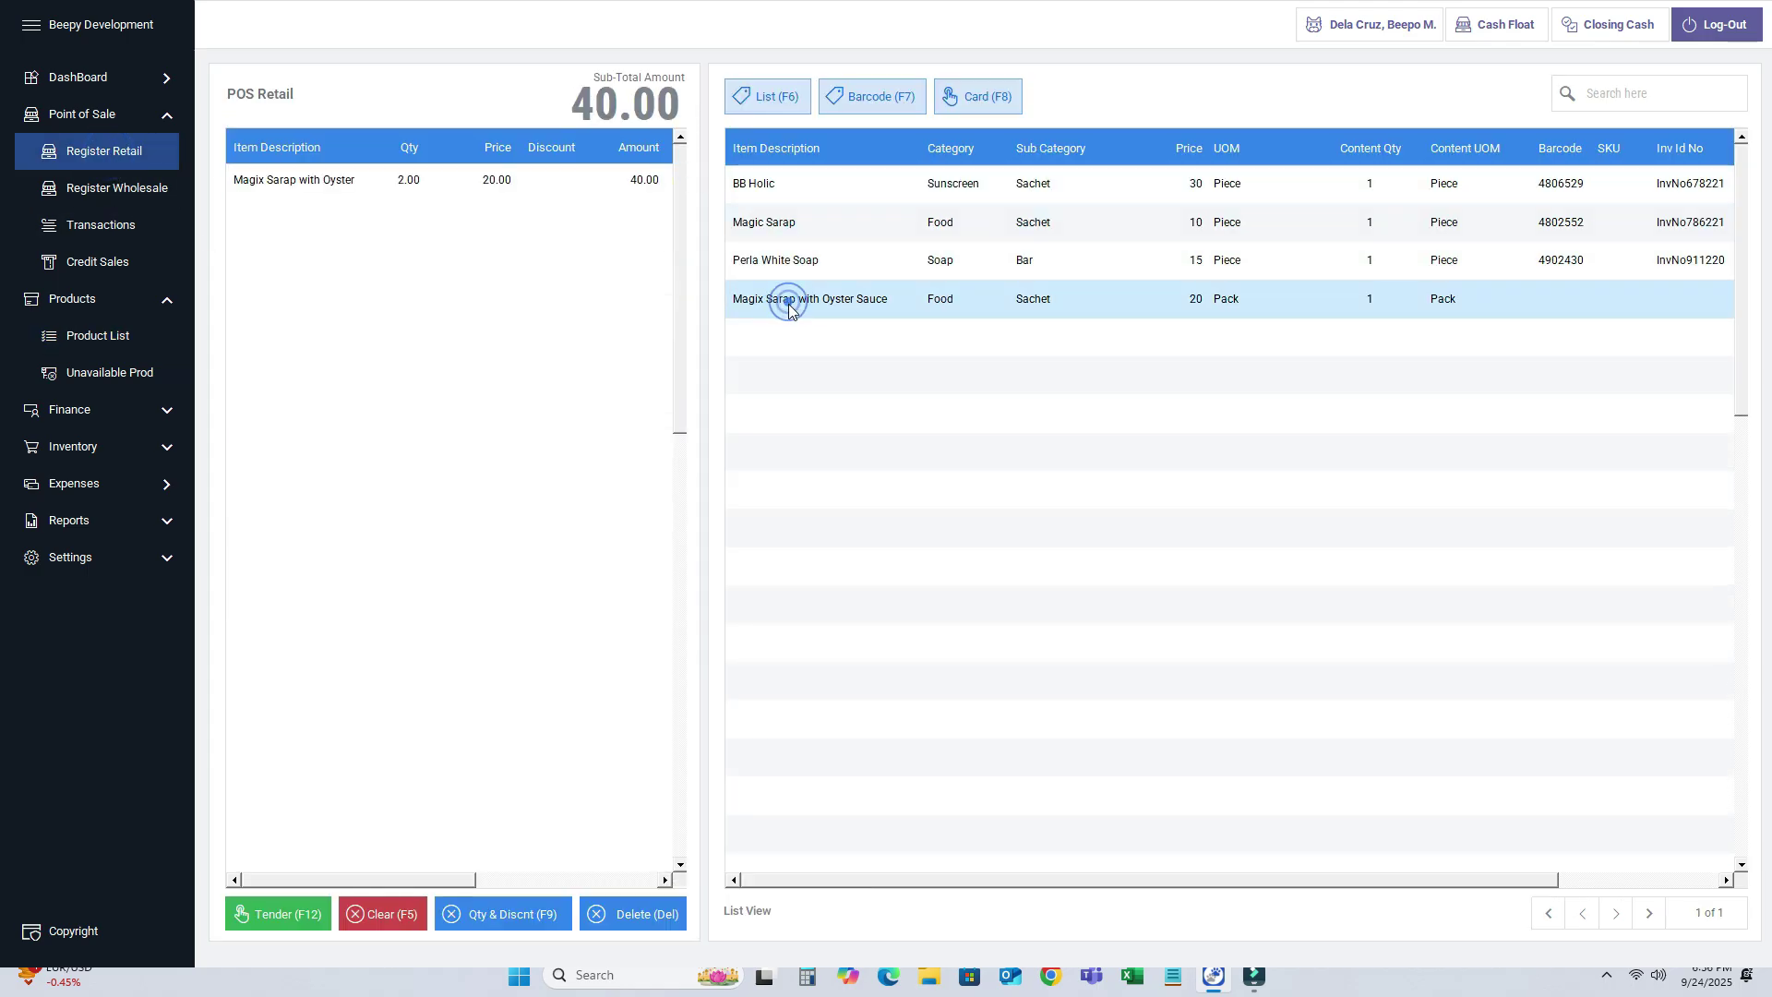
{"action": "left_click", "coordinate": [789, 307]}
{"action": "left_click", "coordinate": [382, 914]}
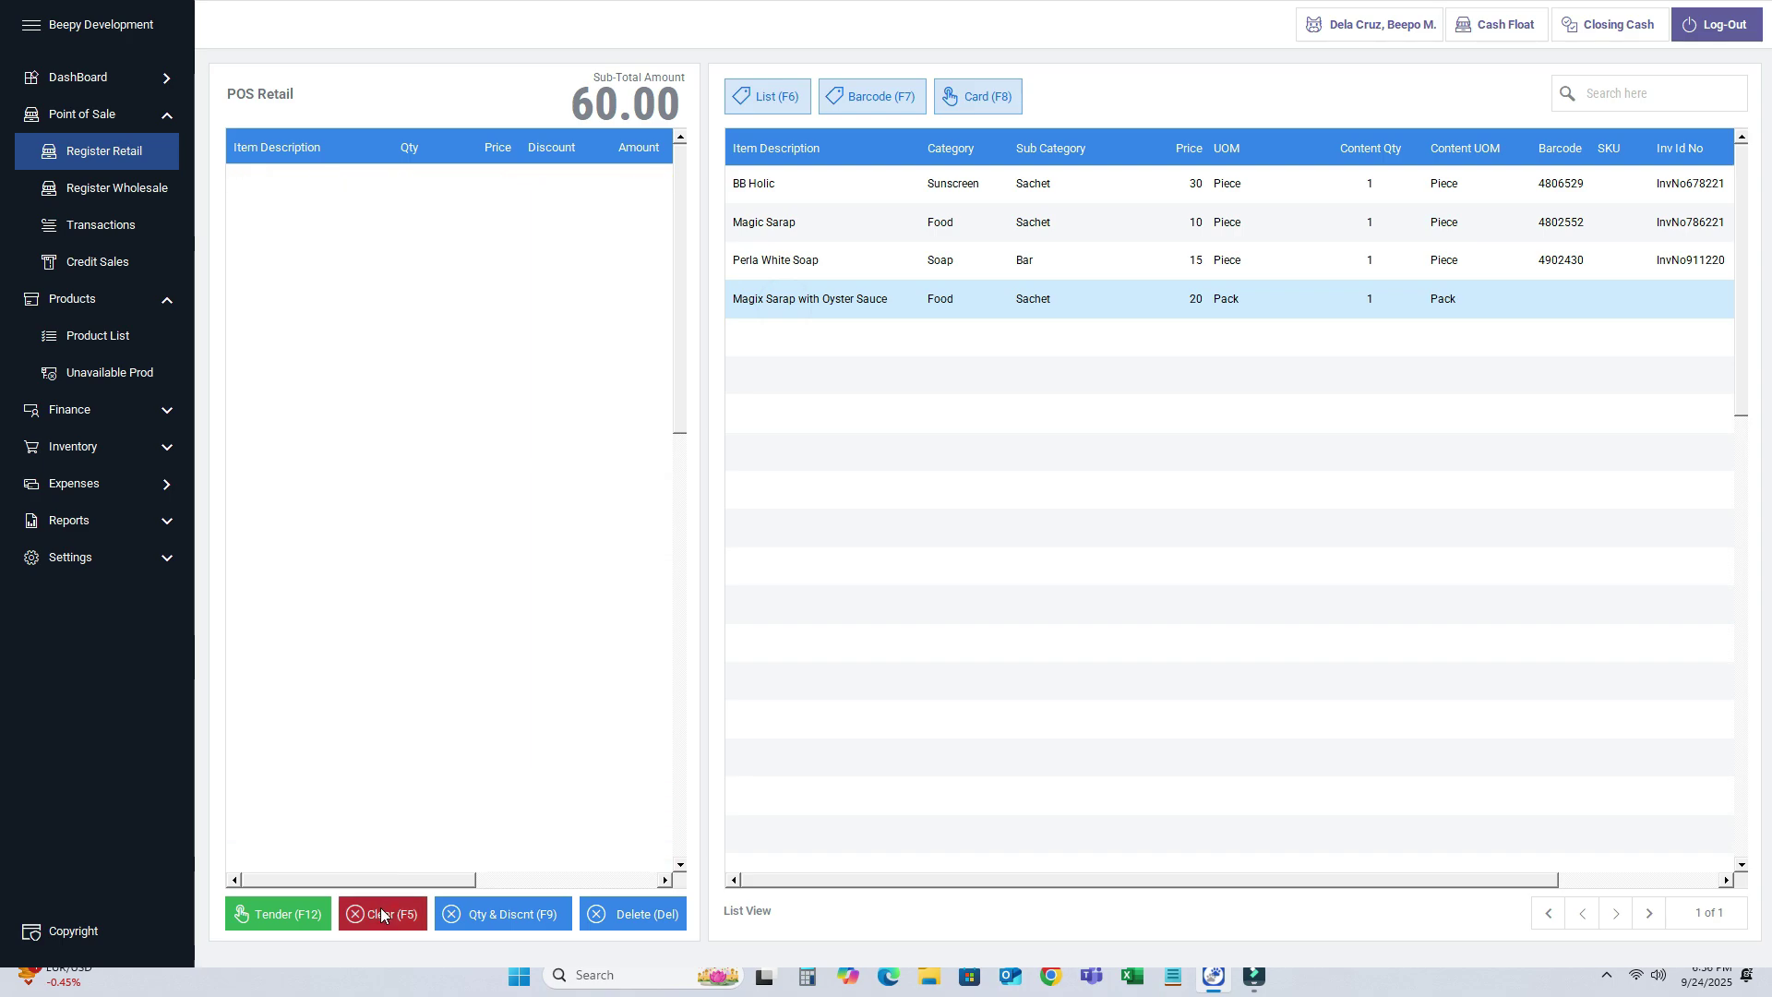